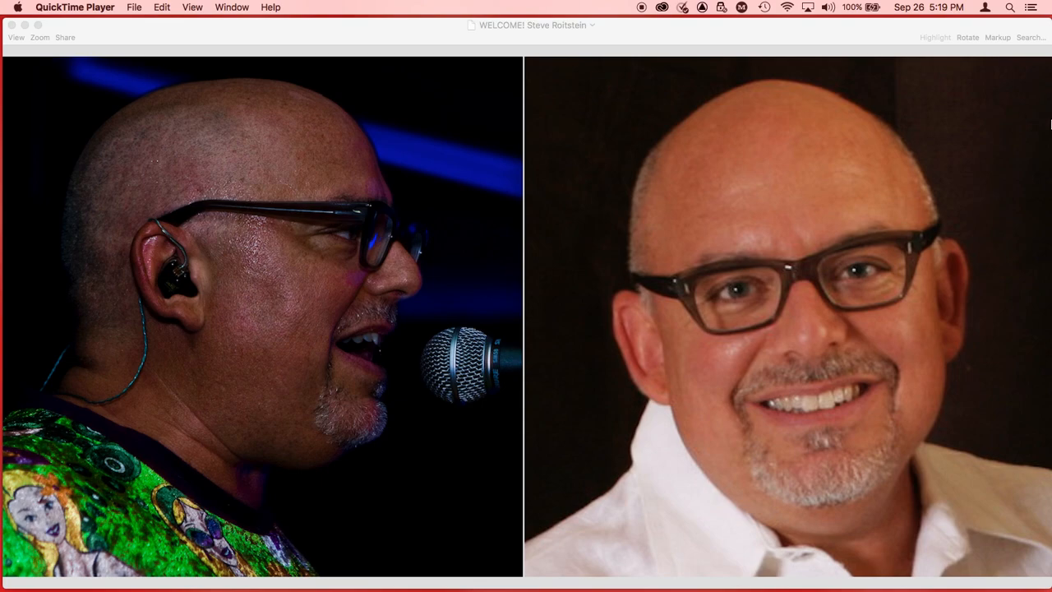
Step: Switch to Pro Tools First and create a blank project named with the author's name plus SimpleBeat5, discarding the open project's changes
click(816, 582)
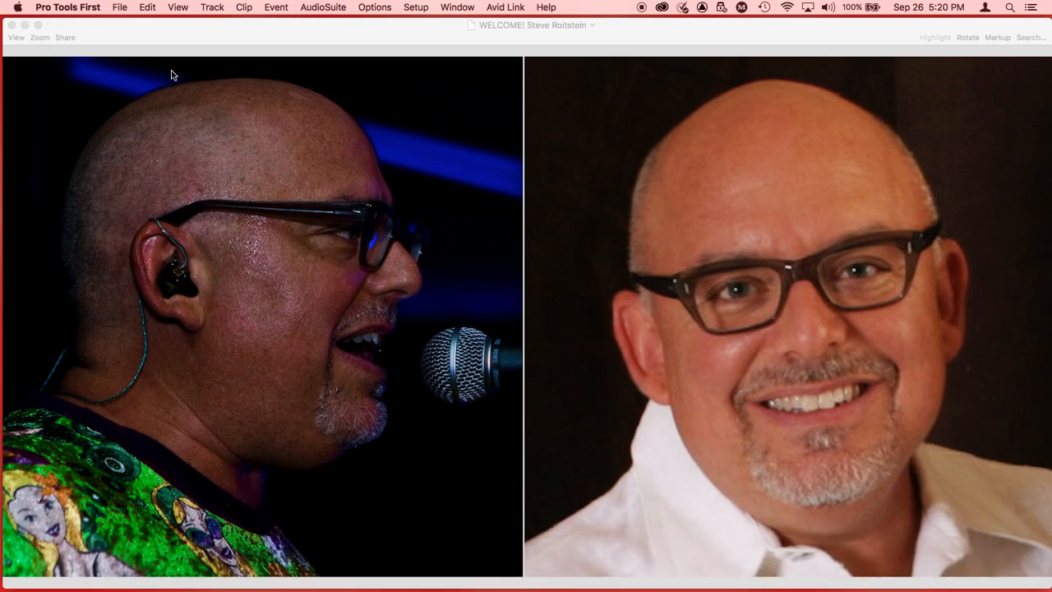
click(120, 9)
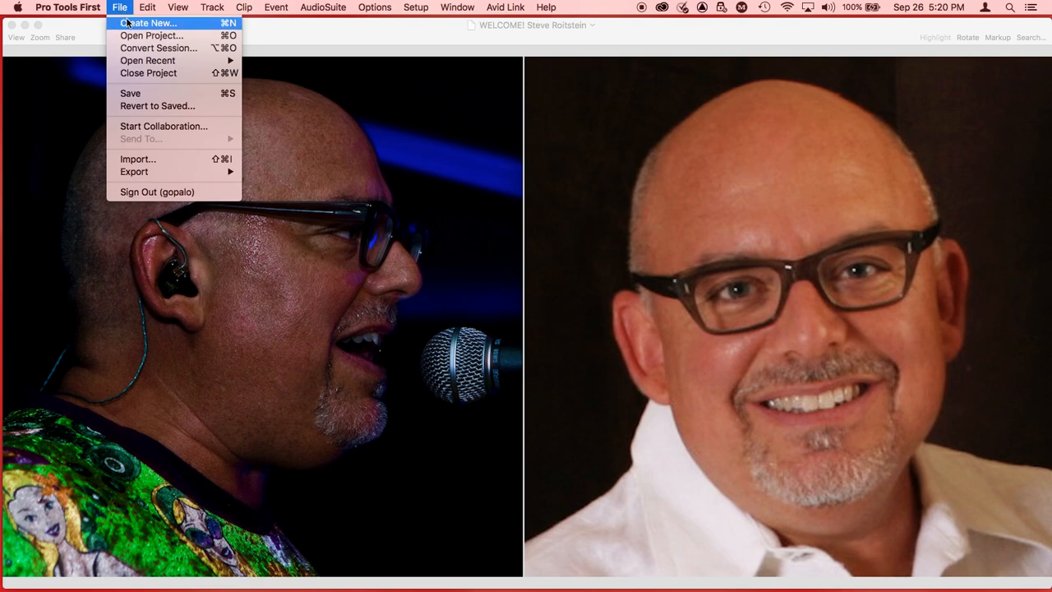
click(128, 22)
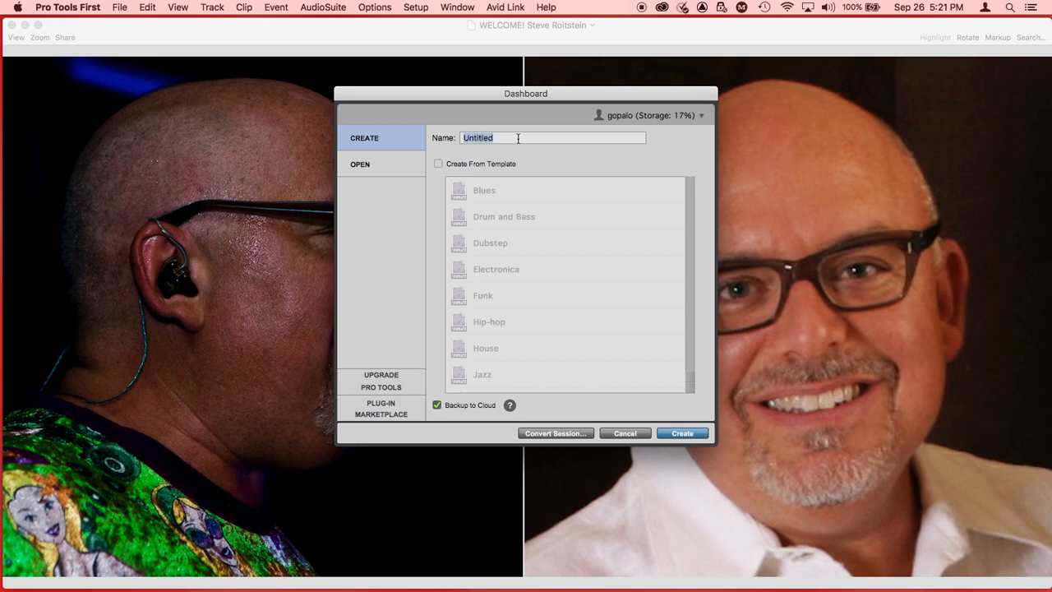
text(SRoitstein)
text(SimpleBeat)
text(5)
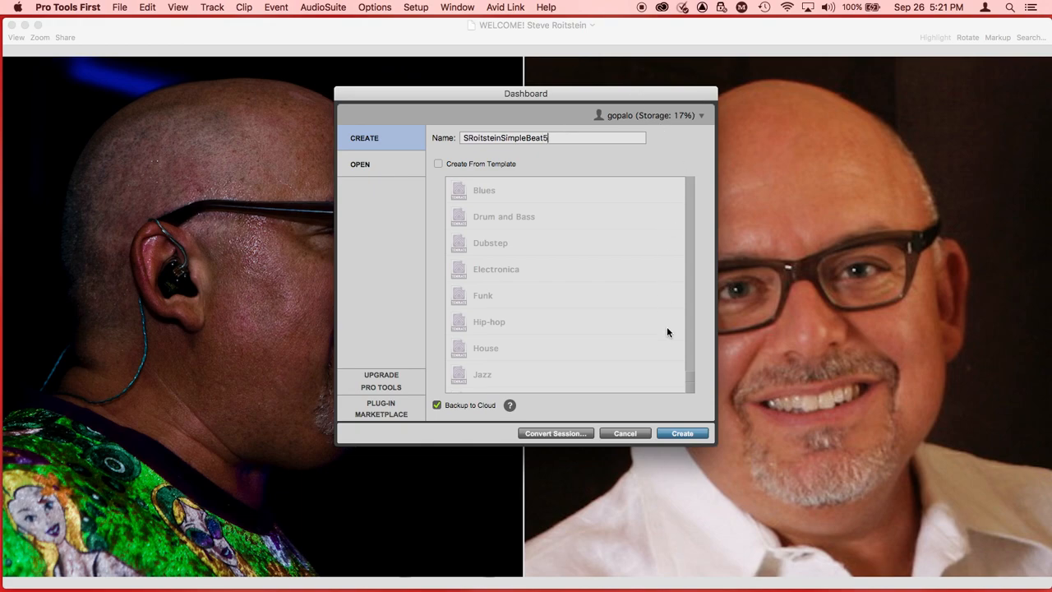
click(676, 435)
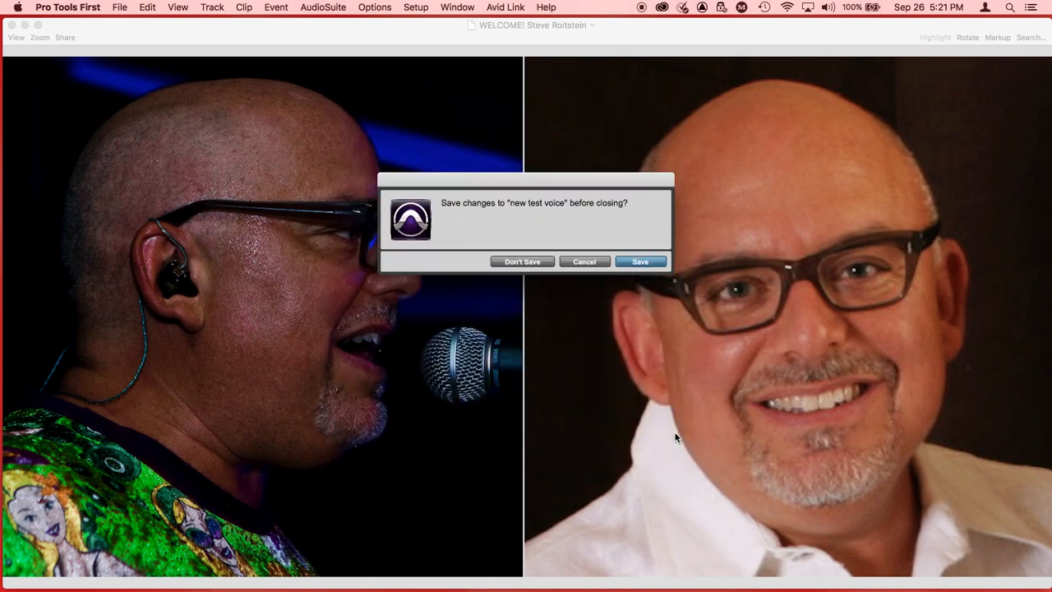
click(529, 261)
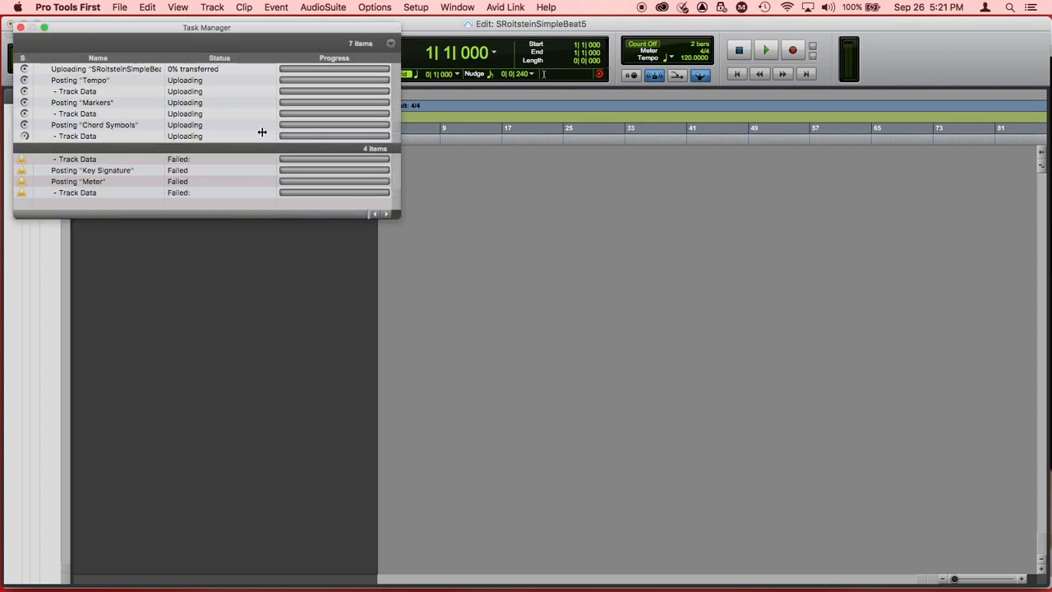
Step: Show the Transport window over the lower part of the Edit window and close the Task Manager
click(454, 7)
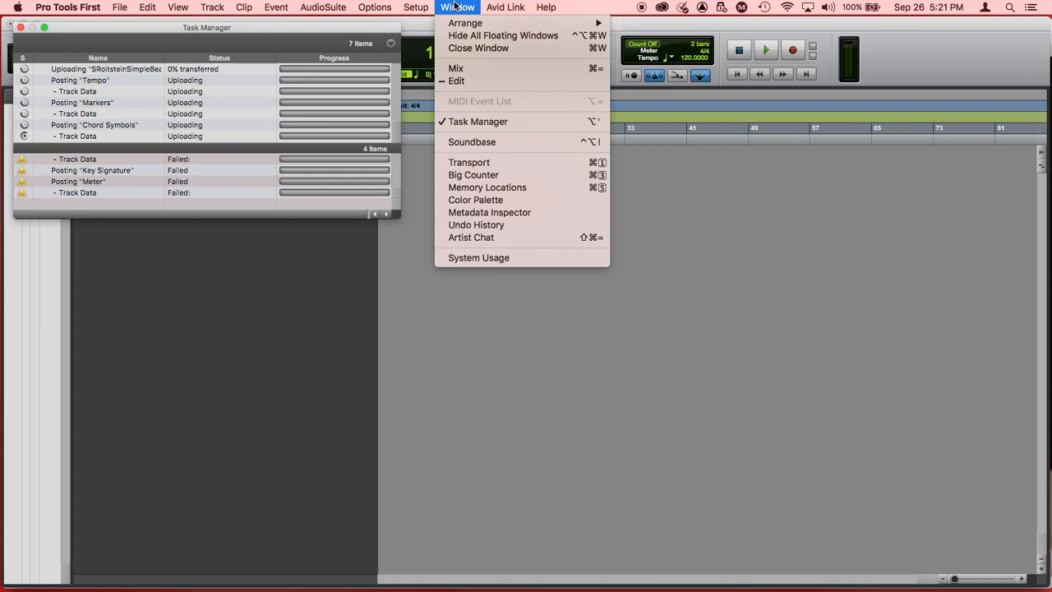
click(468, 164)
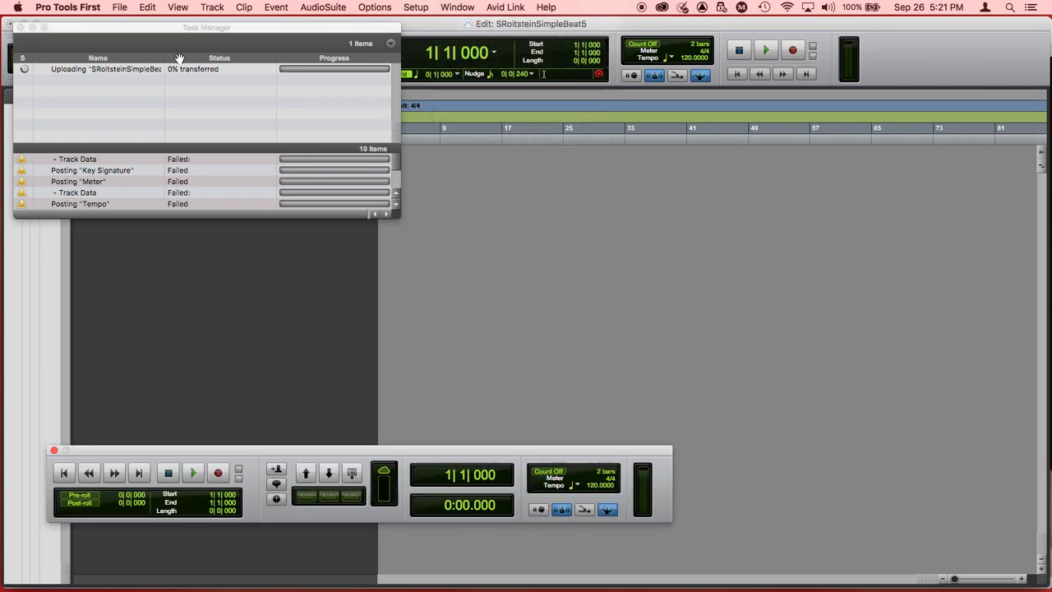
click(21, 28)
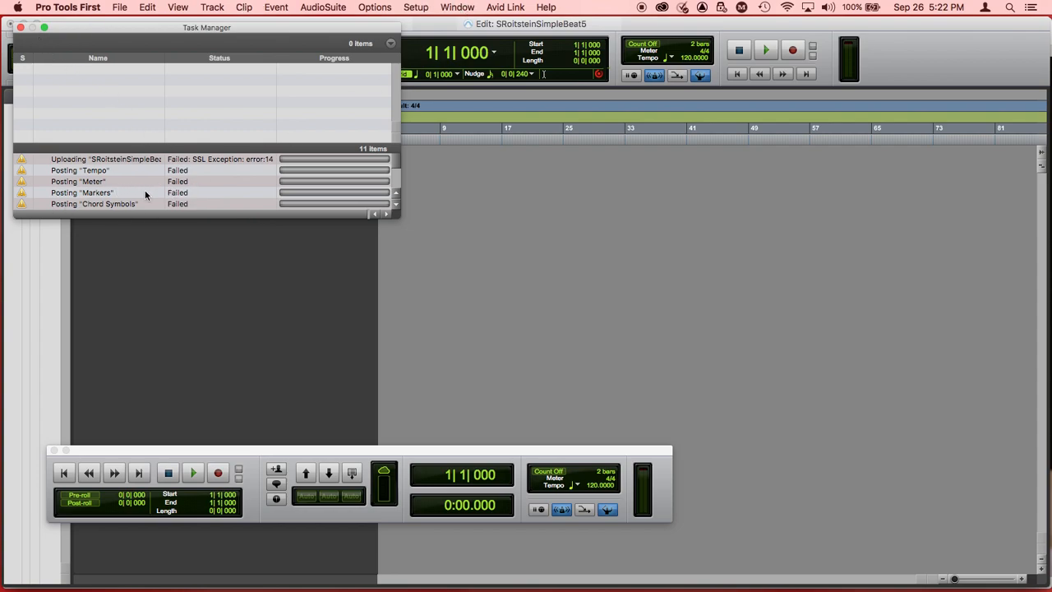
click(461, 8)
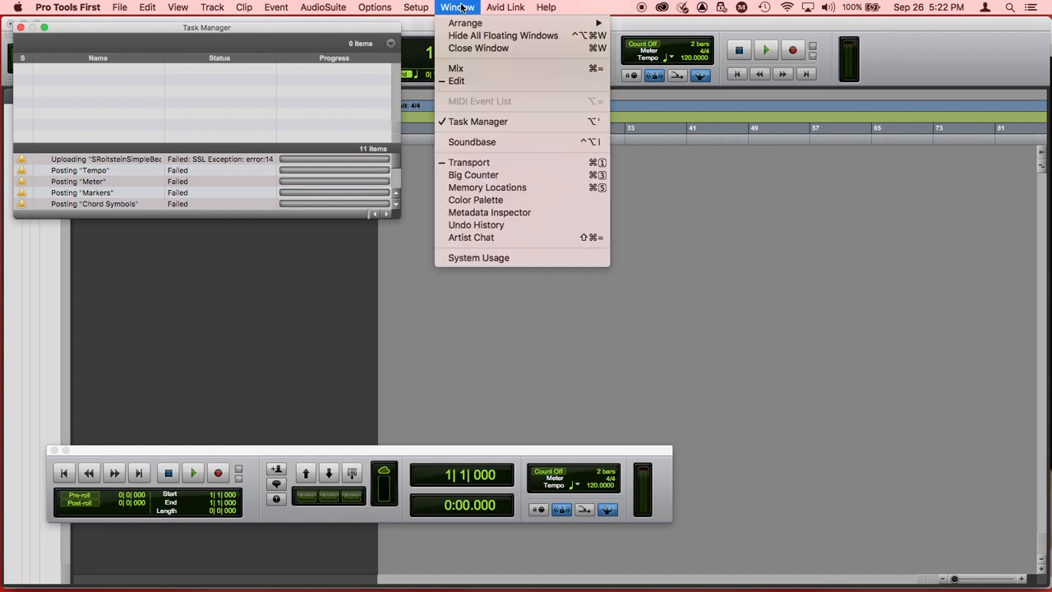
click(483, 162)
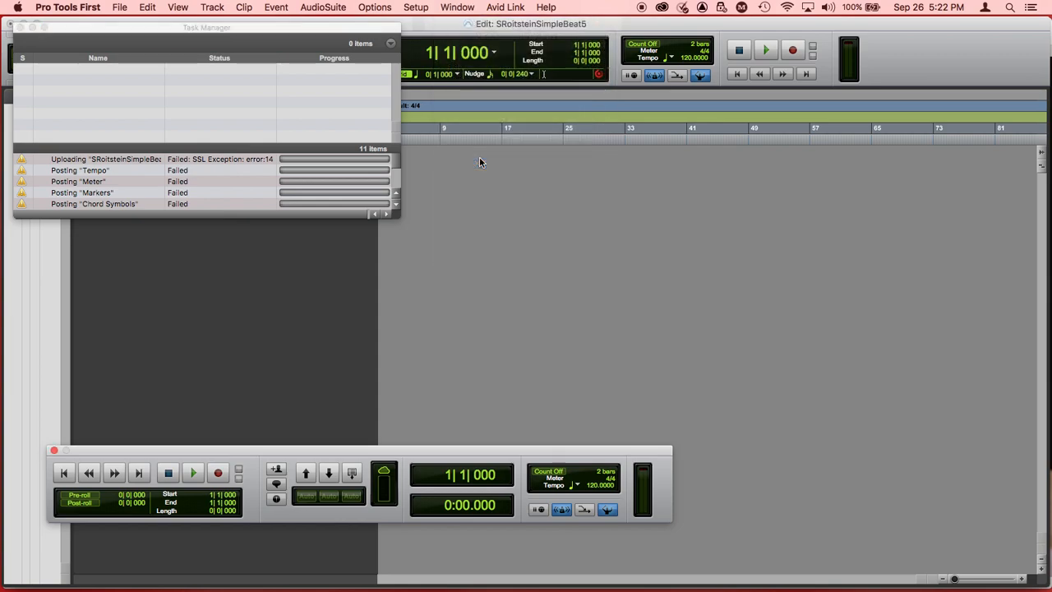
click(21, 28)
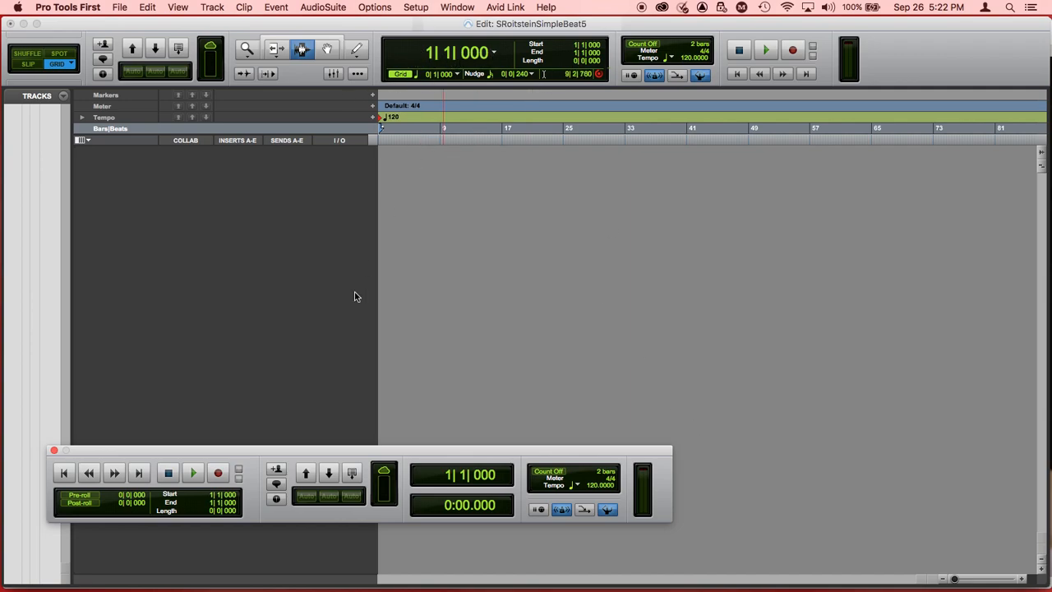
drag(497, 449, 538, 460)
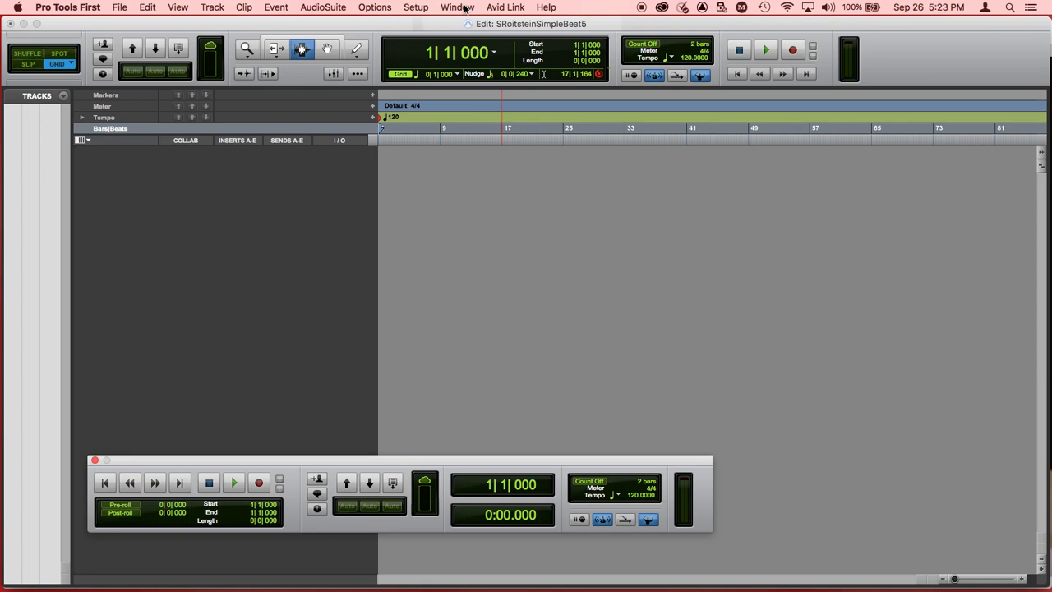
Step: Hide the Transport window and show it again
click(464, 7)
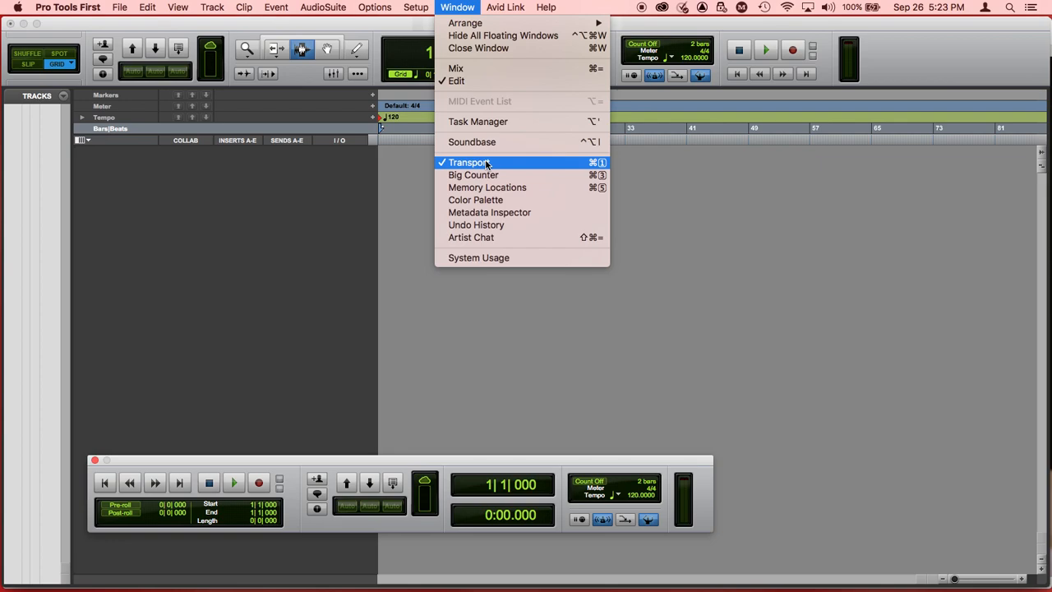
click(485, 163)
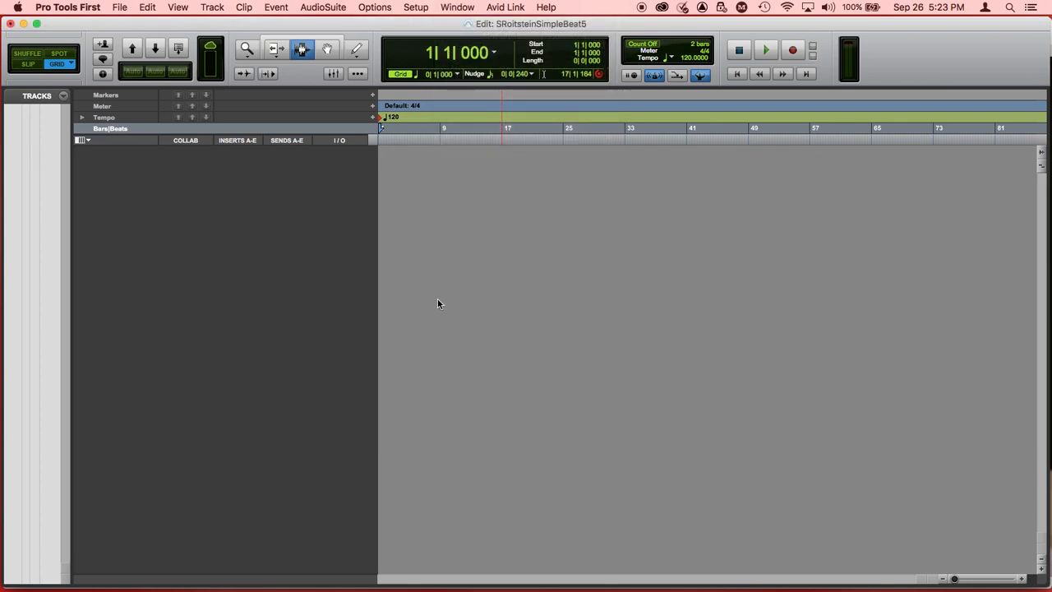
key(F5)
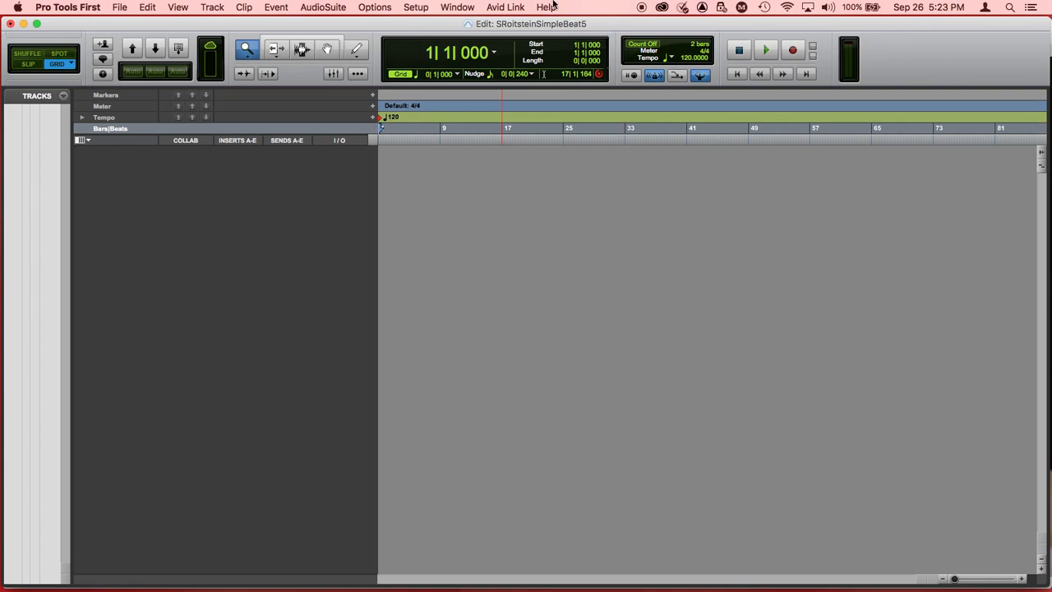
click(456, 9)
click(473, 164)
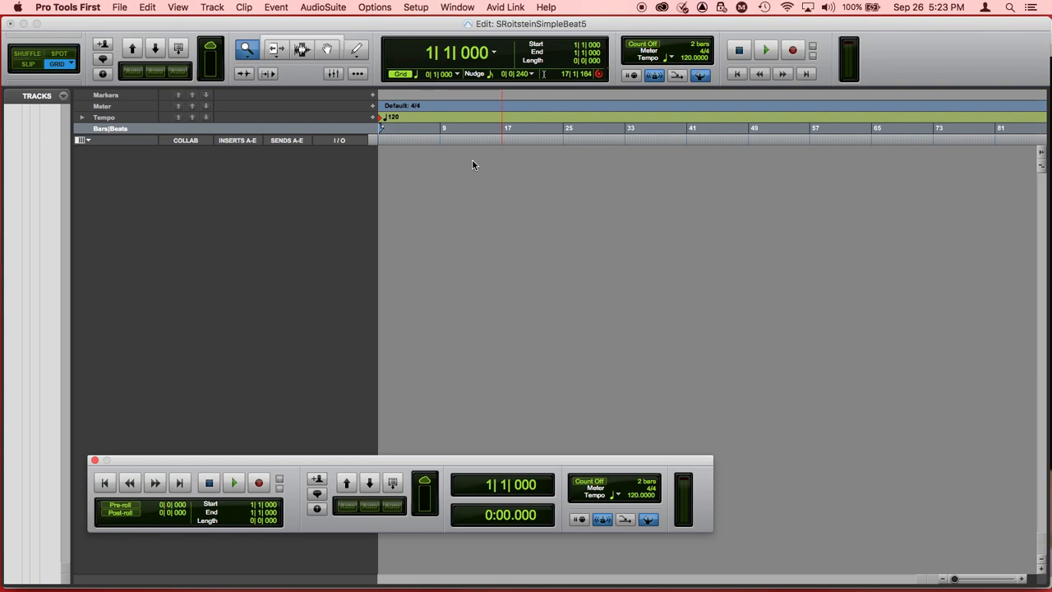
Step: Play and stop the empty project, and check the main counter's time formats while keeping Bars|Beats
click(235, 483)
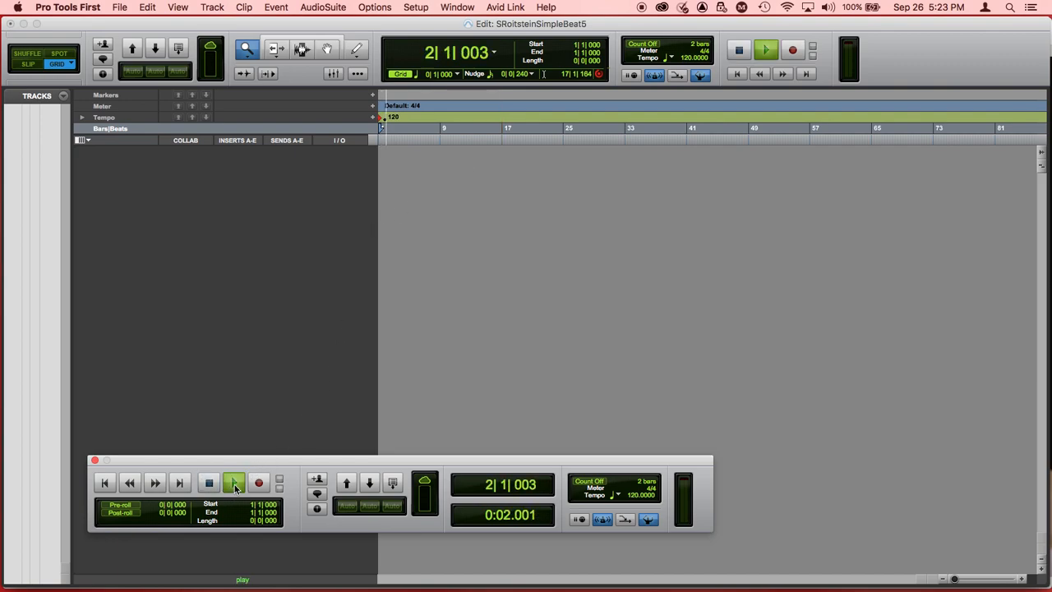
click(234, 485)
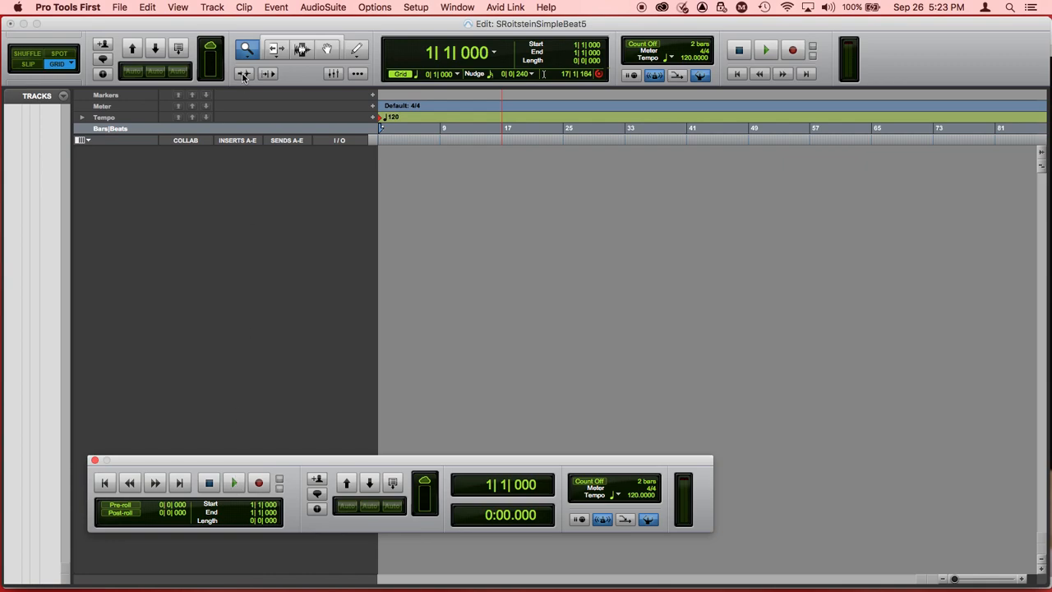
click(494, 54)
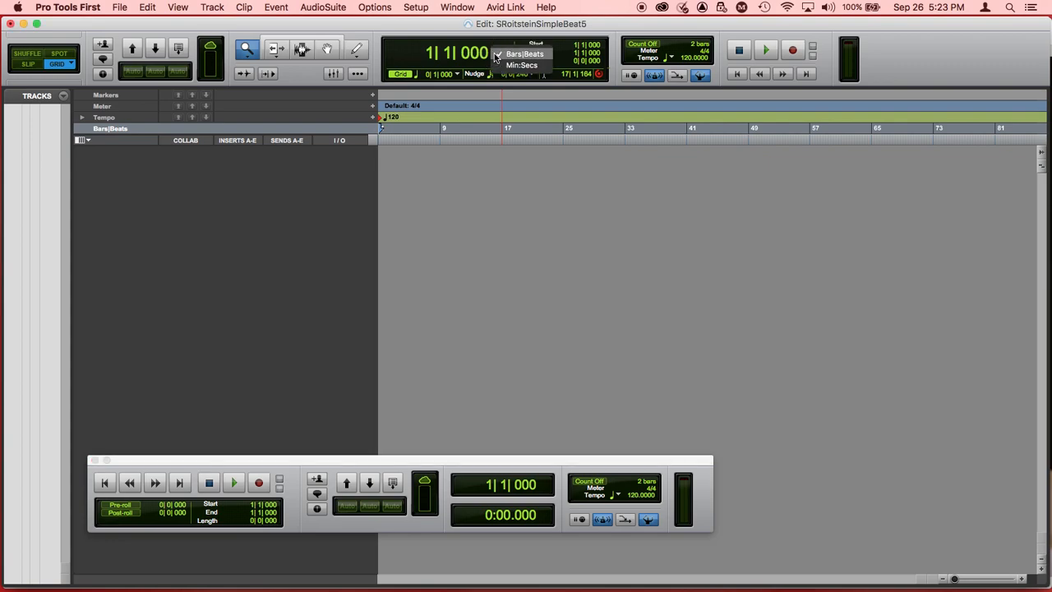
click(494, 52)
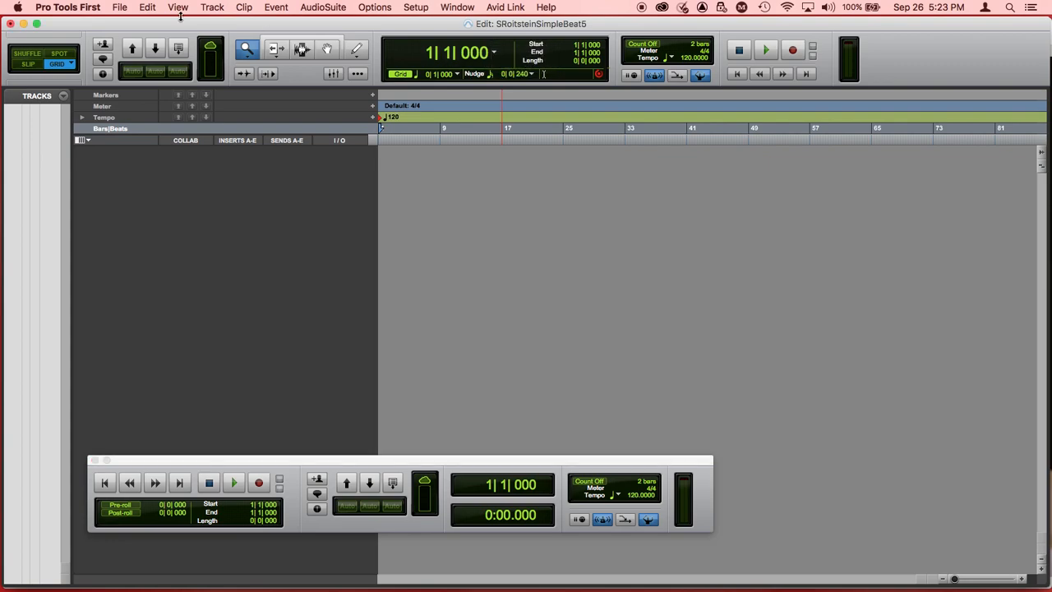
Step: Create a click track in the project
click(215, 9)
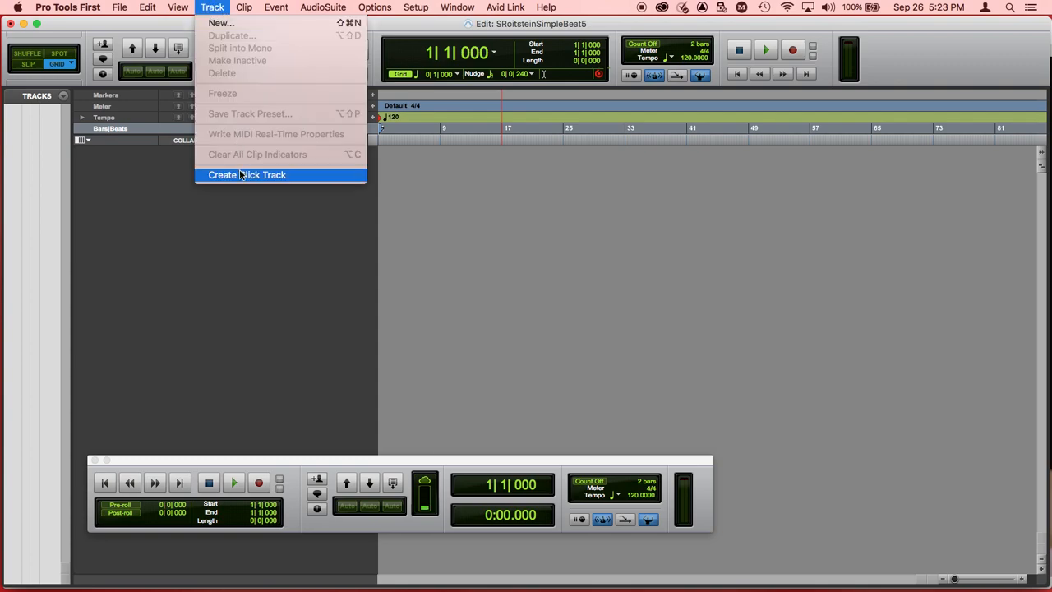
click(241, 174)
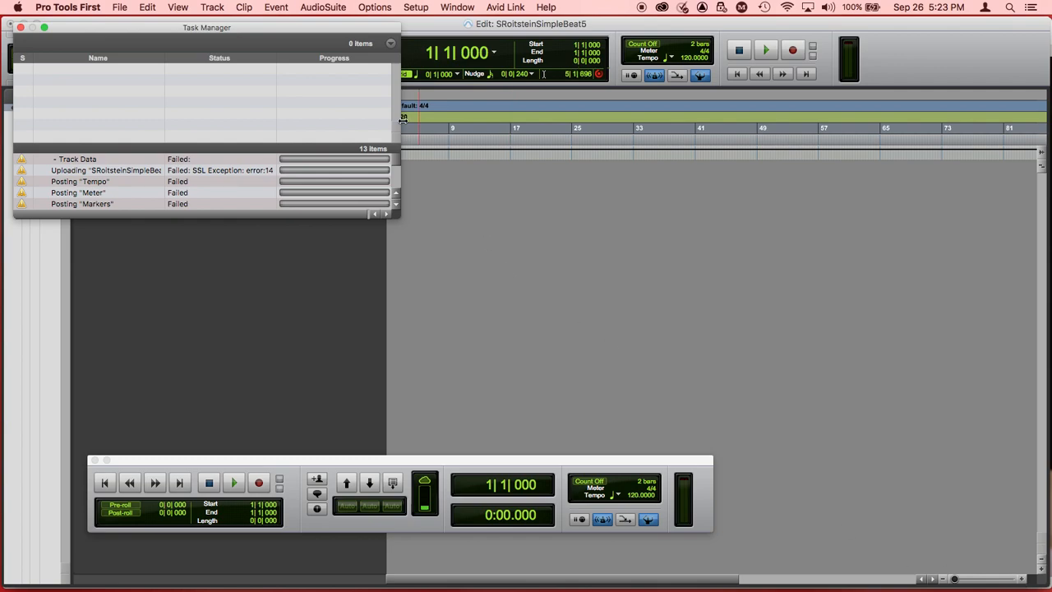
Step: Shrink the Task Manager window and arrange it beside the Transport window, clear of the click track
drag(382, 28, 1009, 369)
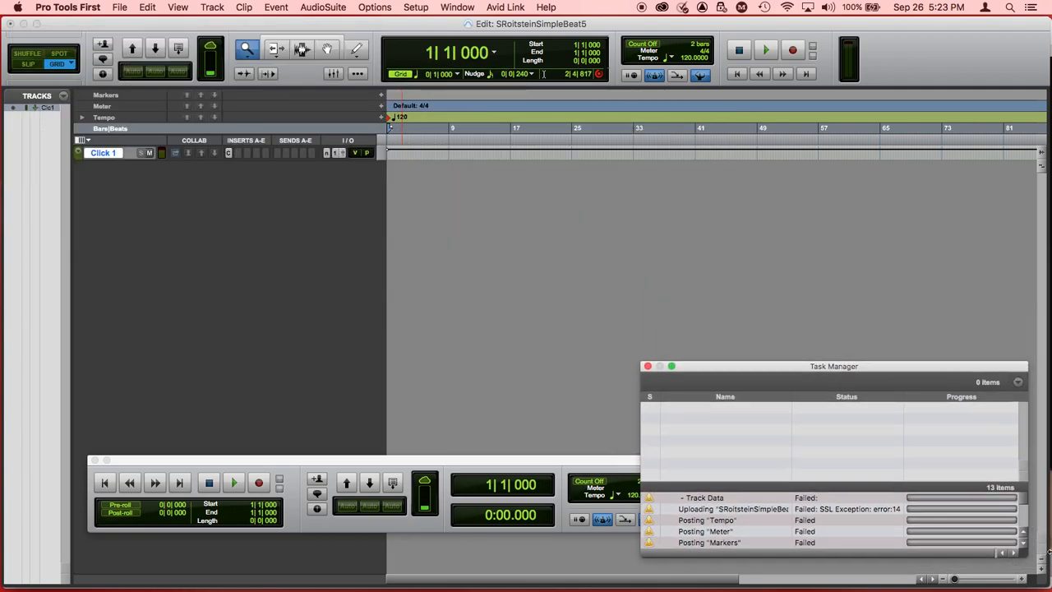
drag(1026, 554, 1011, 465)
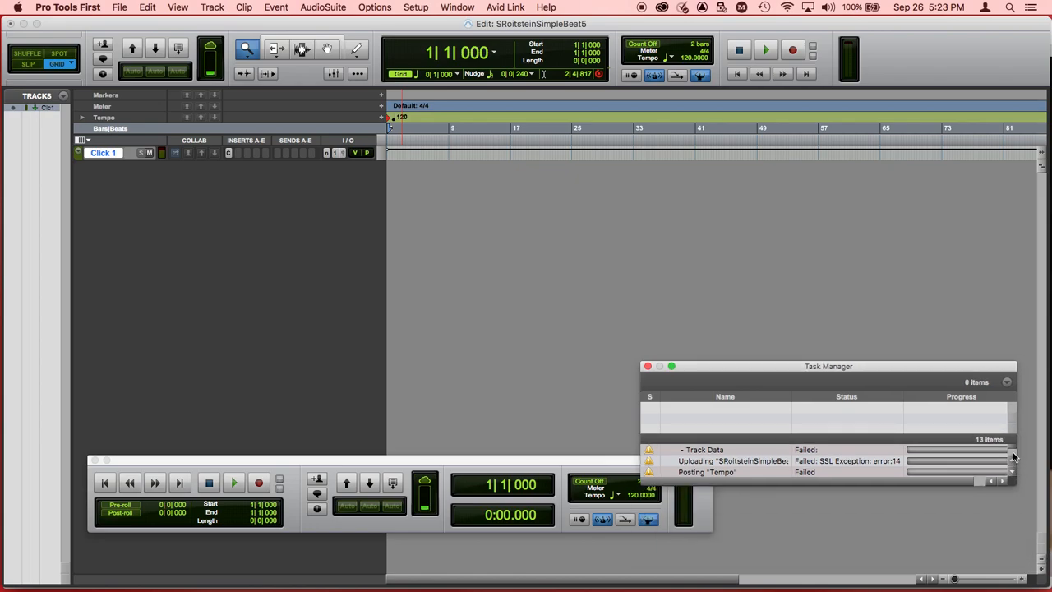
drag(994, 366, 1045, 440)
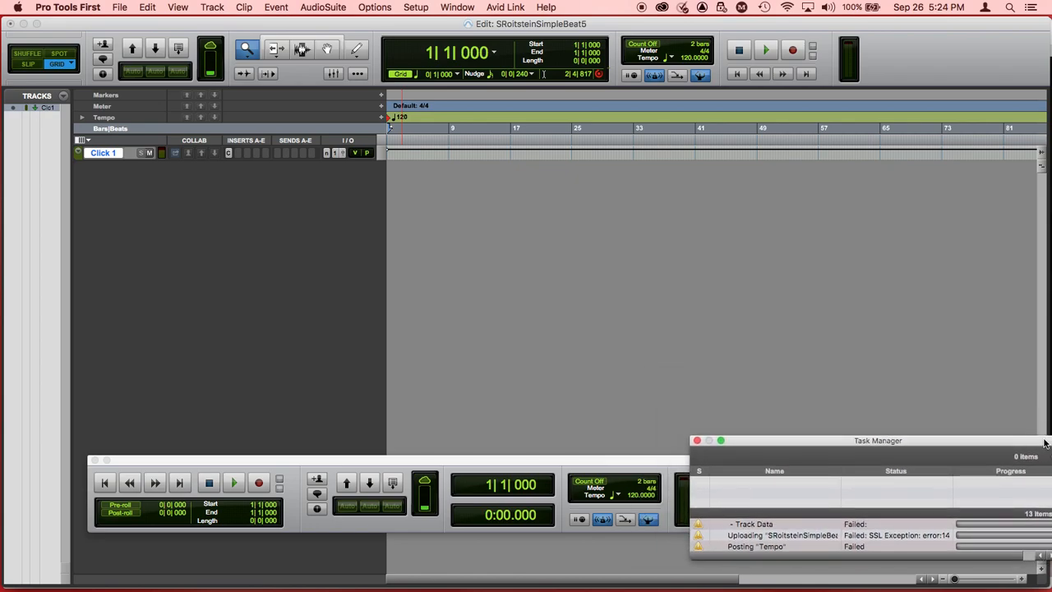
drag(669, 463, 611, 451)
drag(986, 447, 965, 445)
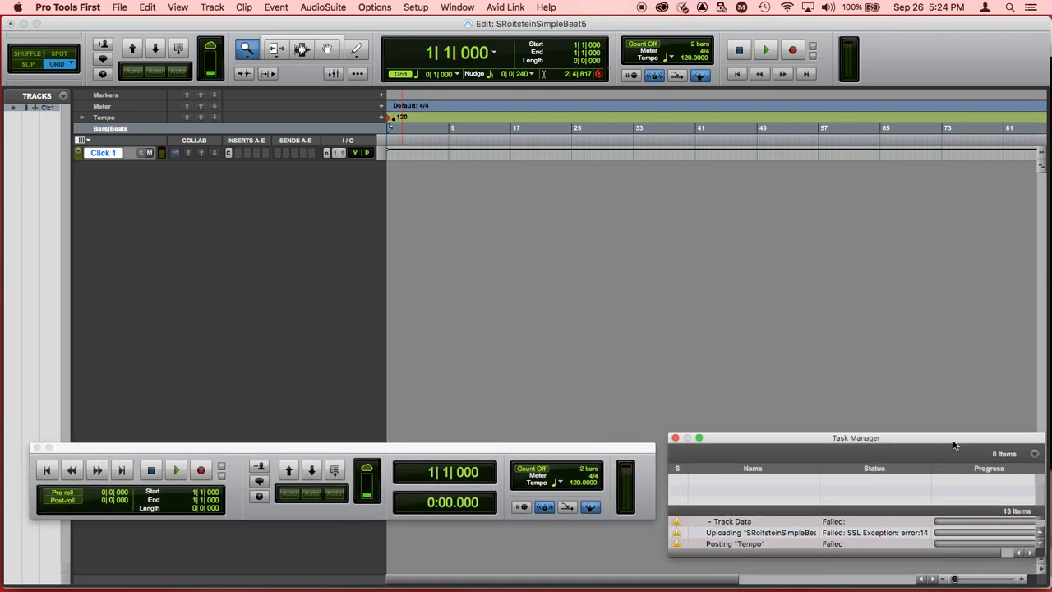
click(856, 416)
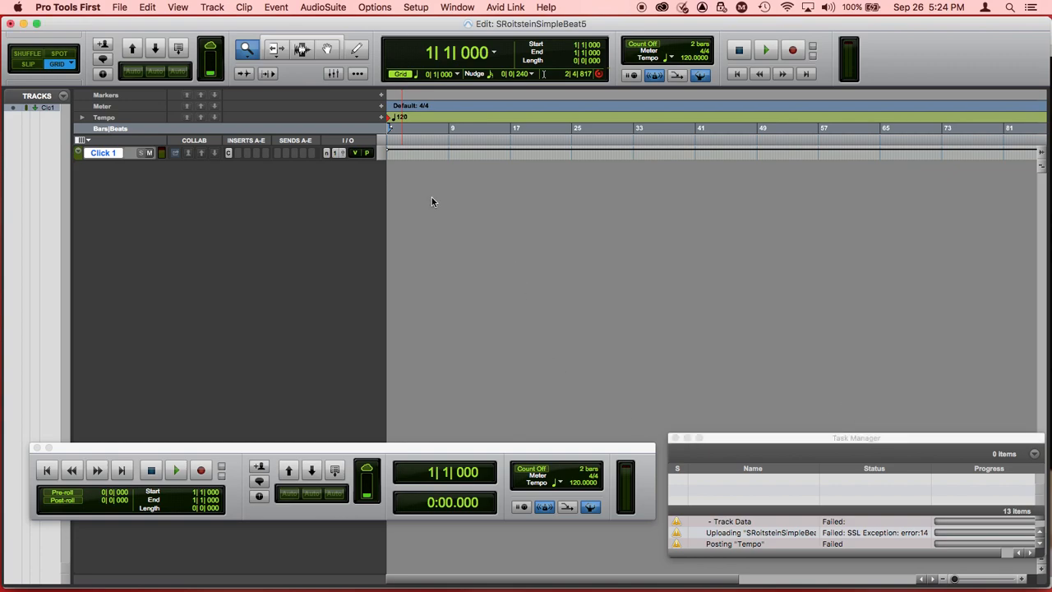
Step: Play and stop the click track, and examine the individual beats of the first bars on the timeline
click(176, 470)
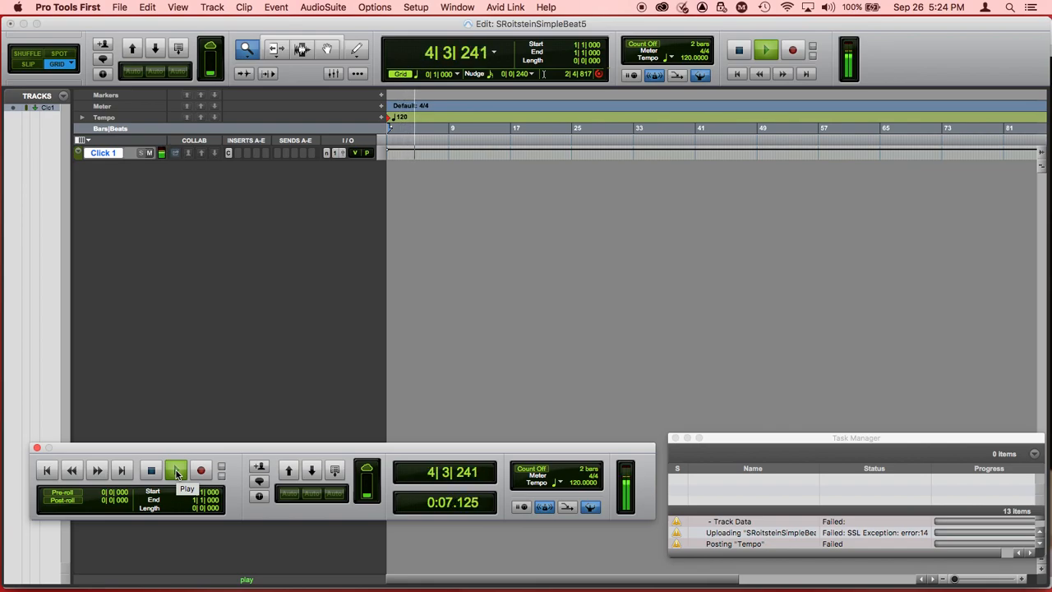
click(176, 473)
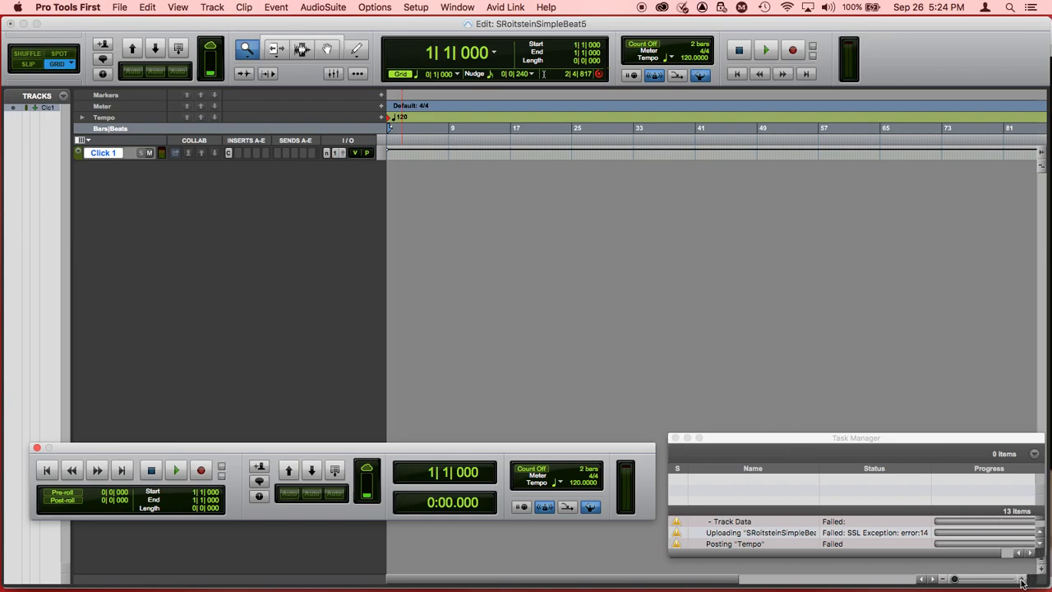
click(1021, 581)
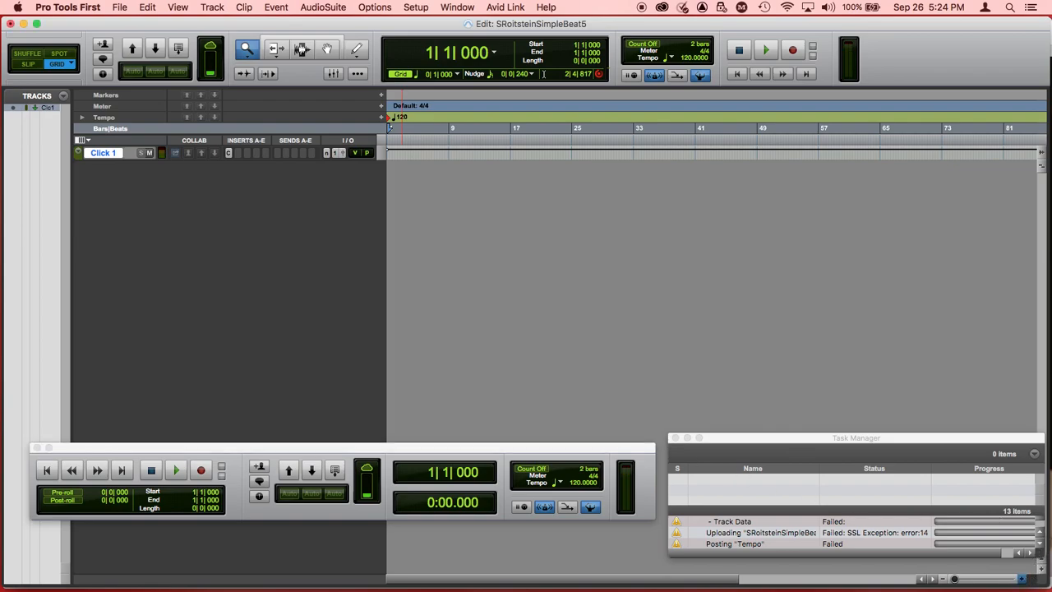
click(1021, 581)
click(1022, 581)
click(1021, 580)
click(1021, 580)
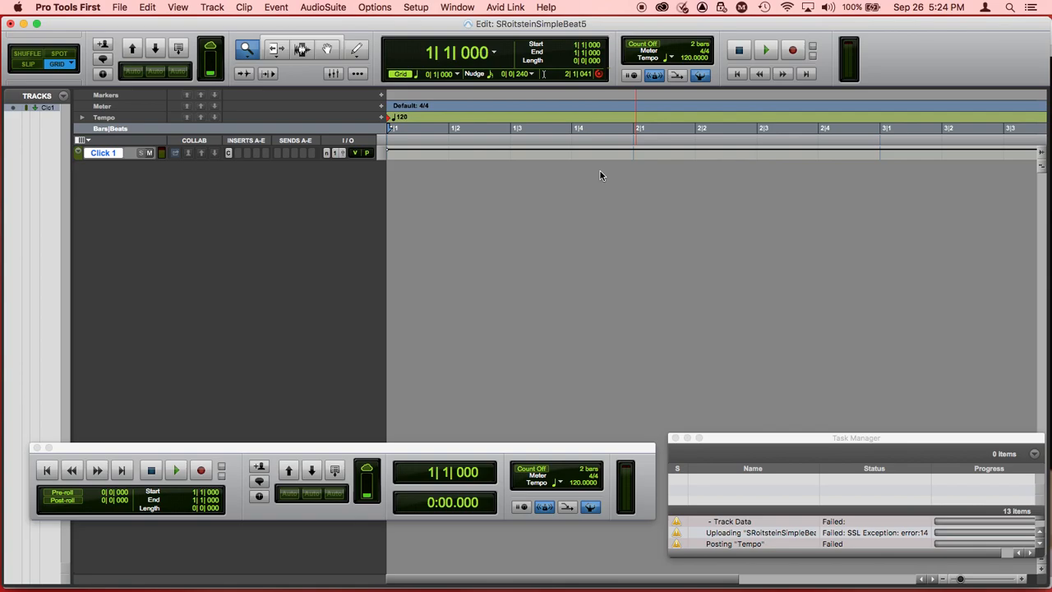
Step: Set the project tempo to 92 BPM and start playback to hear the click at that speed
click(578, 483)
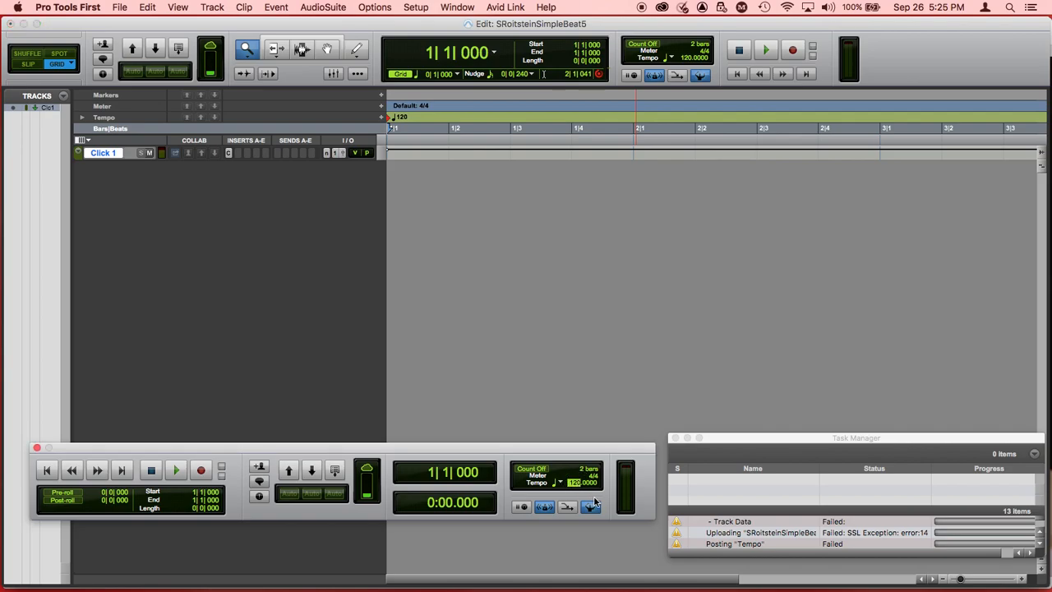
text(92)
key(Return)
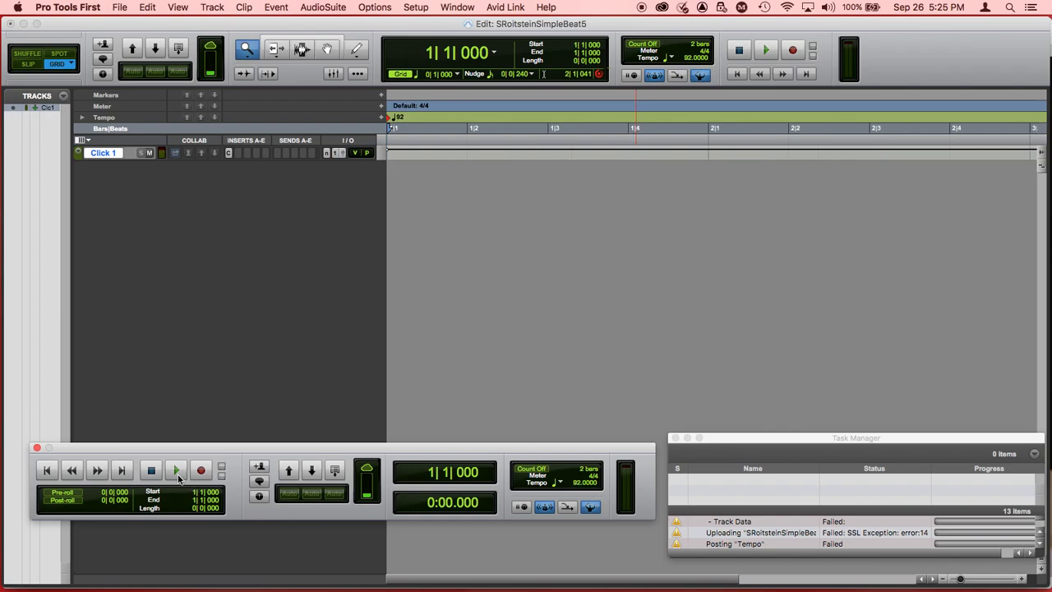
click(178, 475)
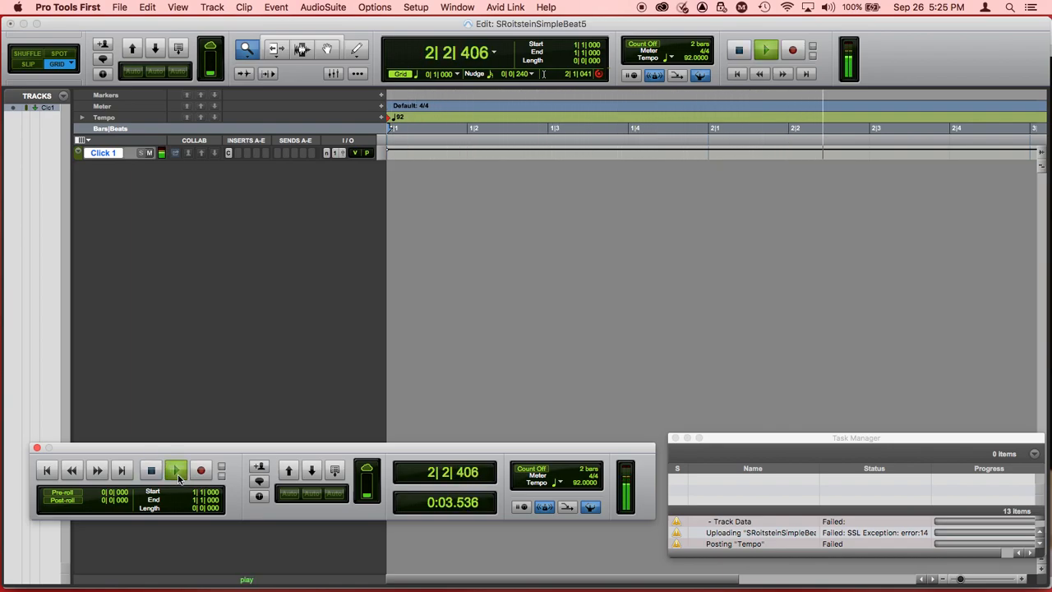
Step: Stop playback and create one stereo instrument track in ticks named Kick
click(177, 474)
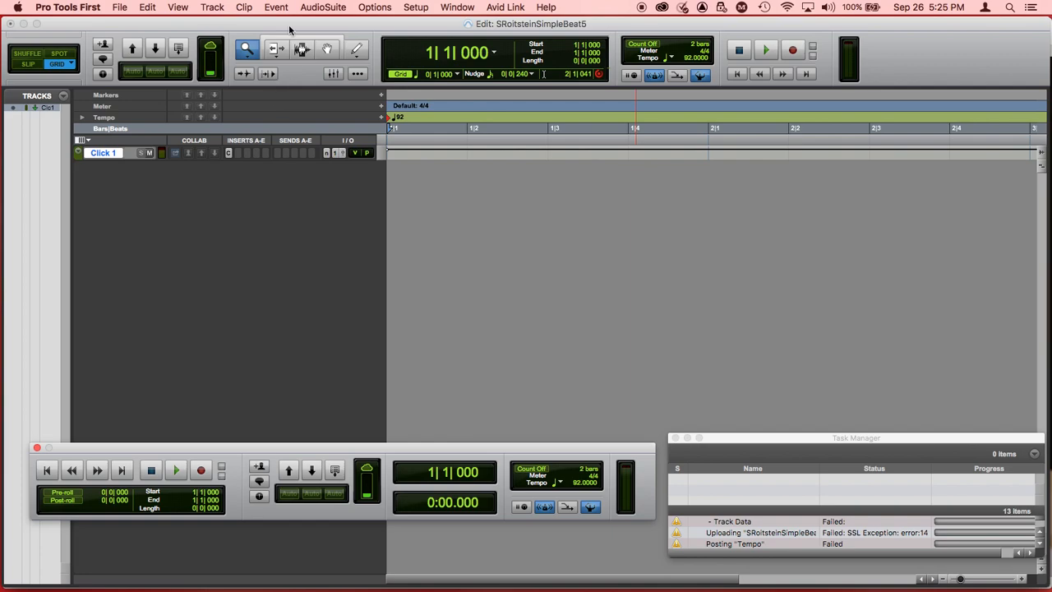
click(213, 8)
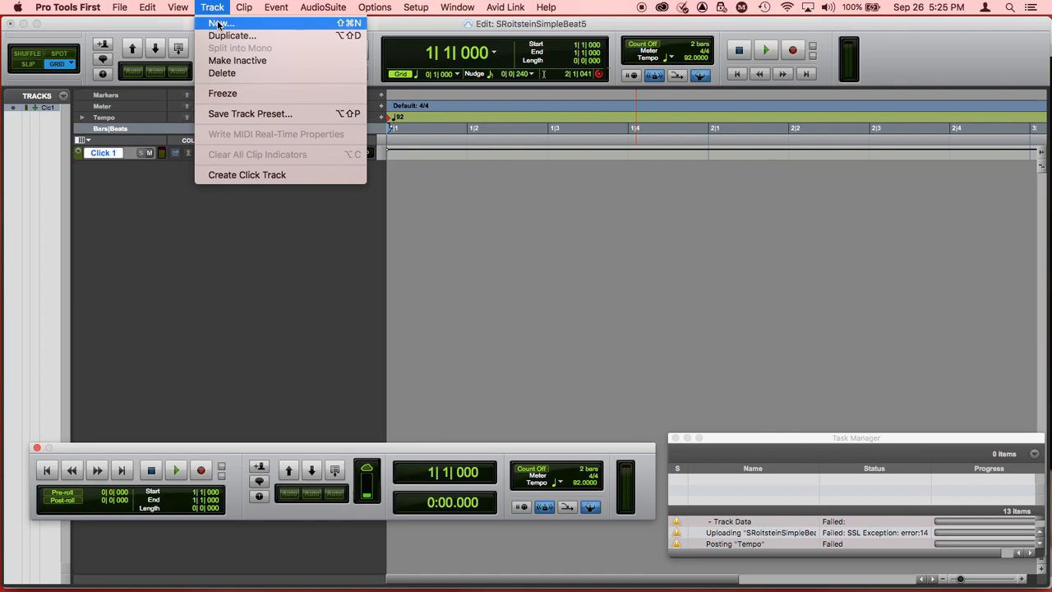
click(219, 26)
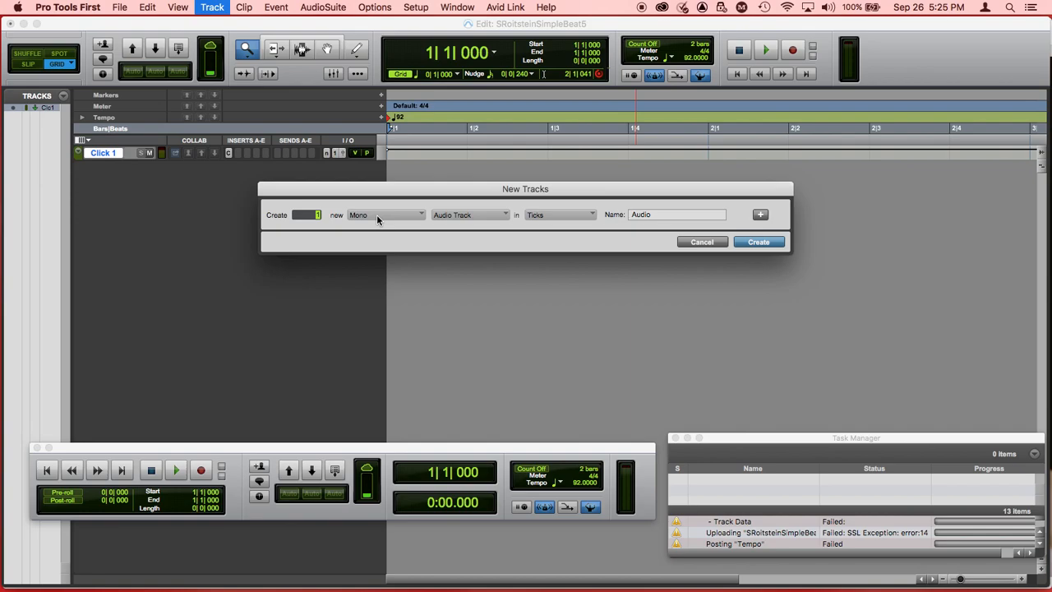
click(411, 216)
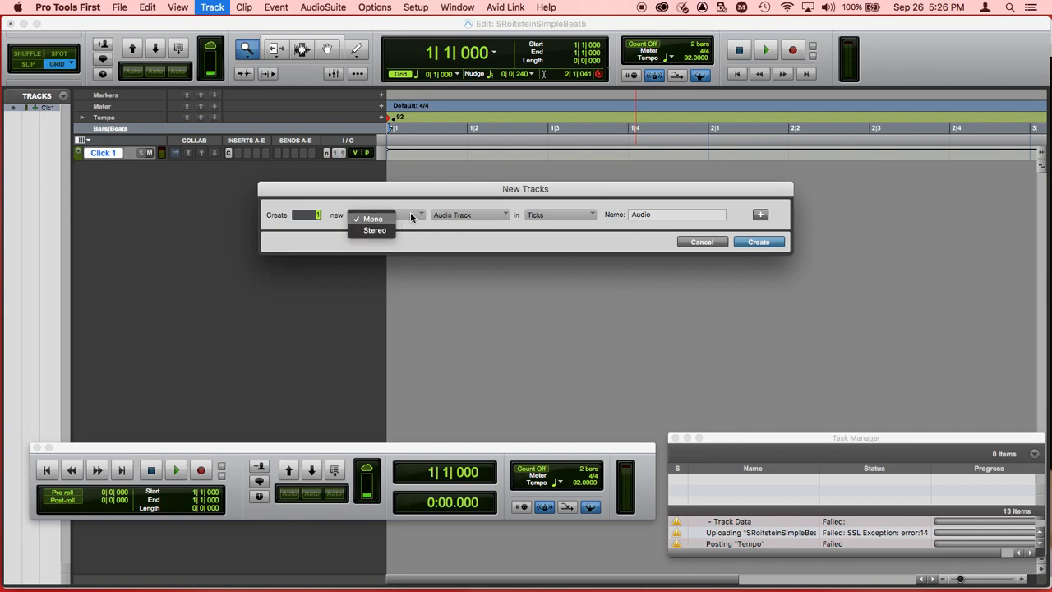
click(404, 234)
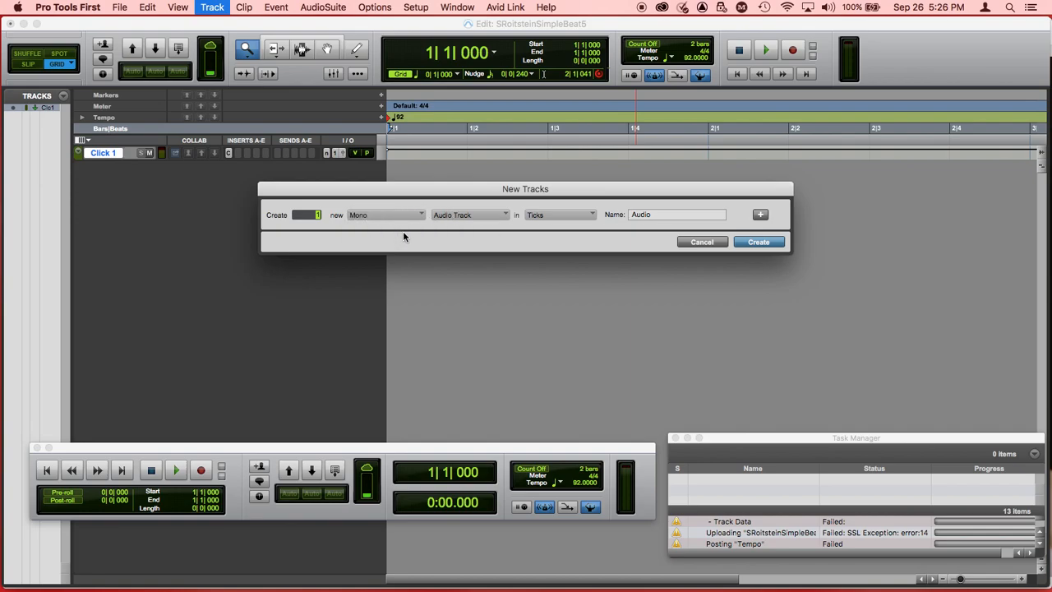
click(399, 218)
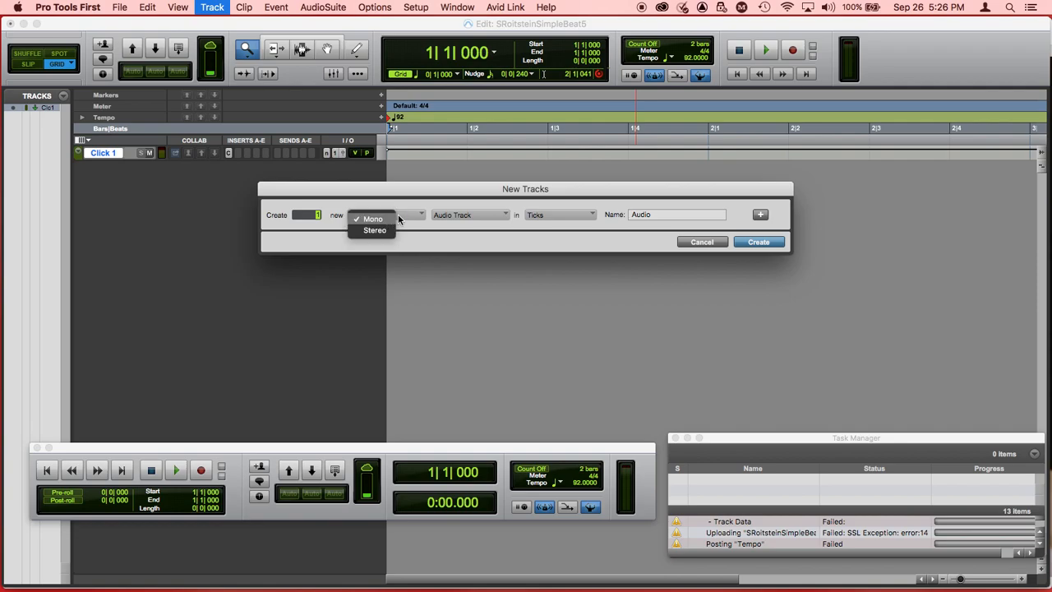
click(378, 229)
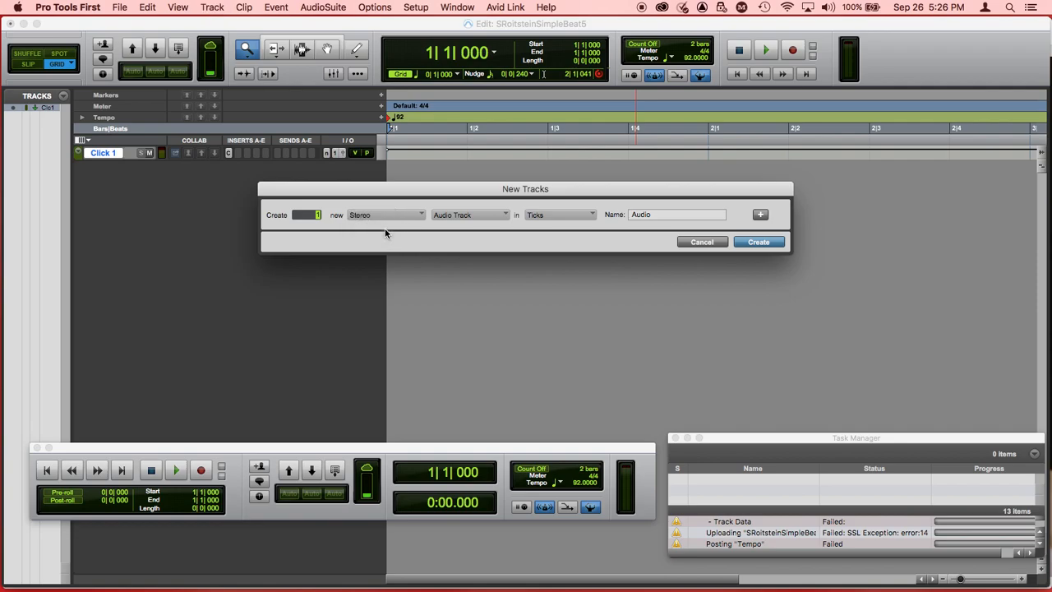
click(466, 216)
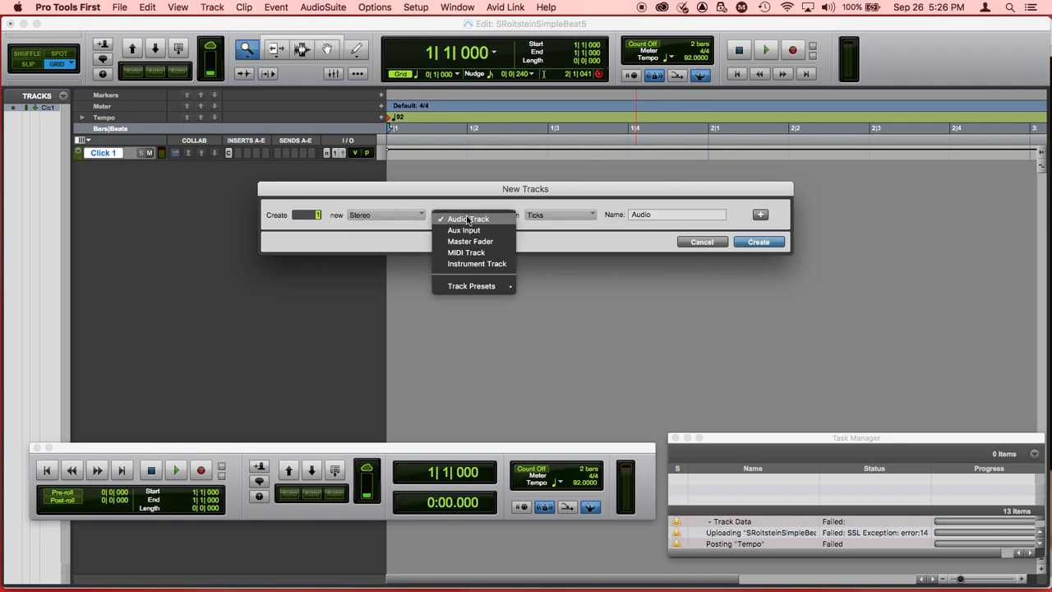
click(472, 264)
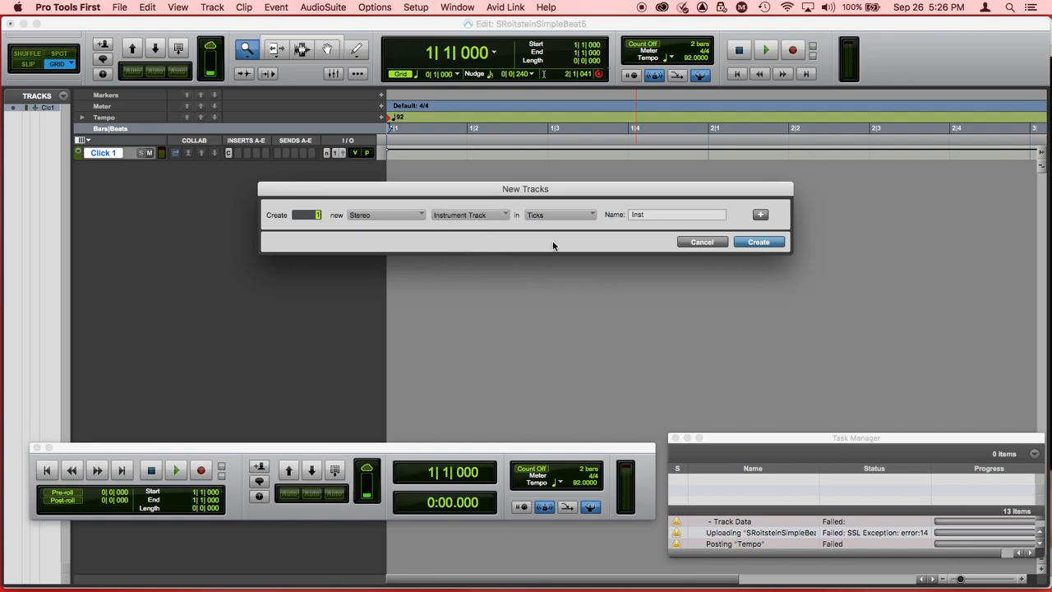
click(648, 213)
text(K)
click(755, 243)
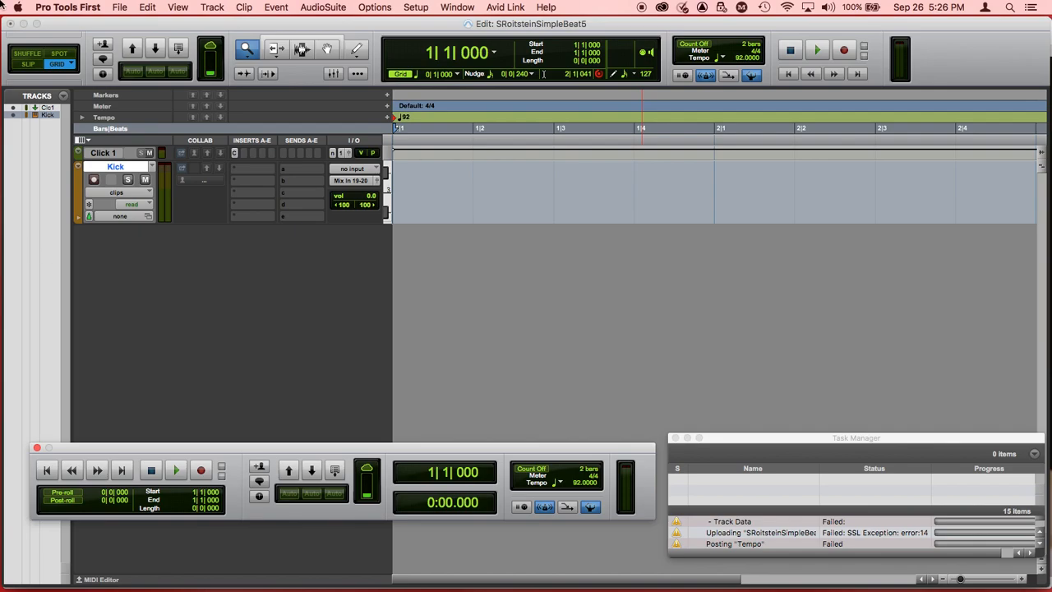
Step: Record-enable the Kick track and insert the stereo Xpand!2 instrument plug-in in its first insert slot
click(94, 181)
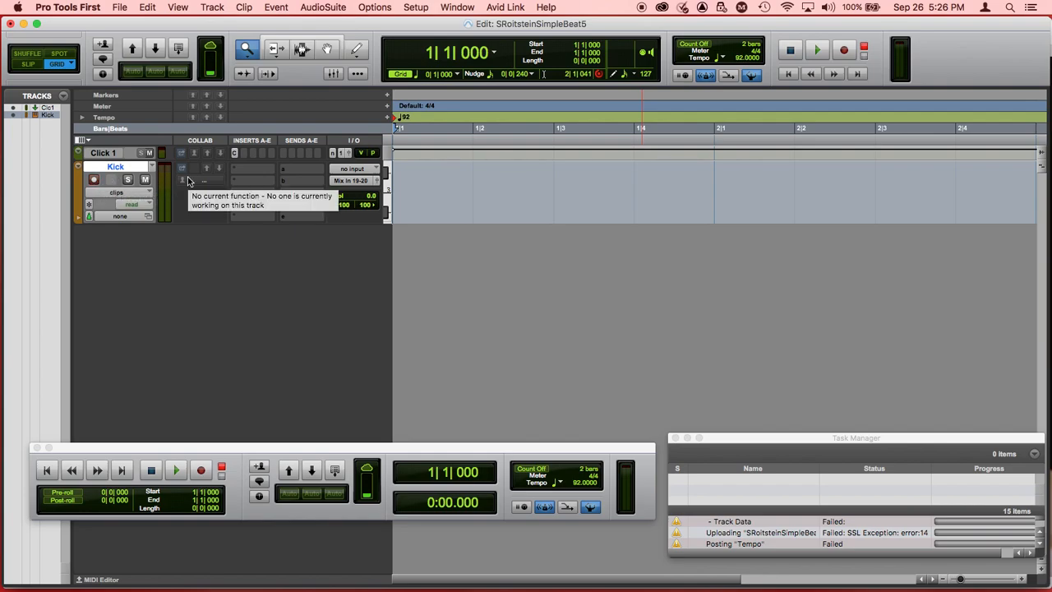
click(250, 171)
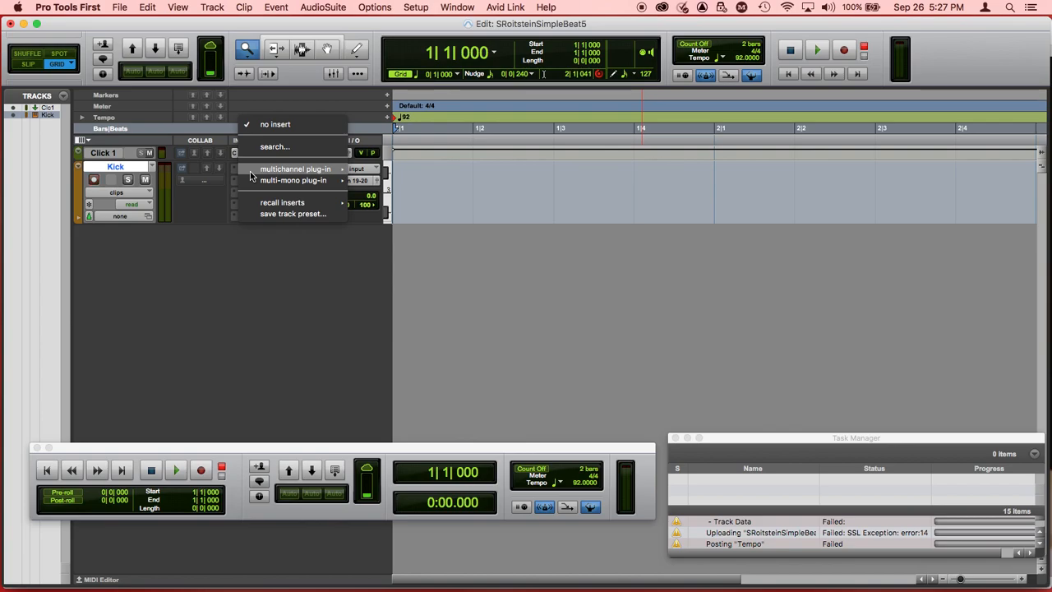
mouse_move(266, 175)
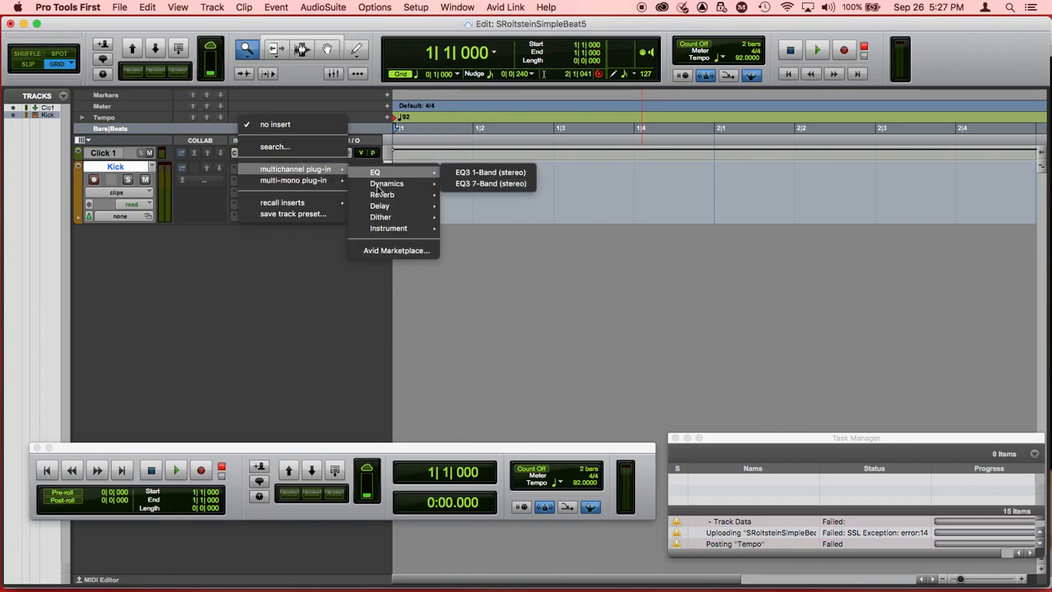
mouse_move(384, 222)
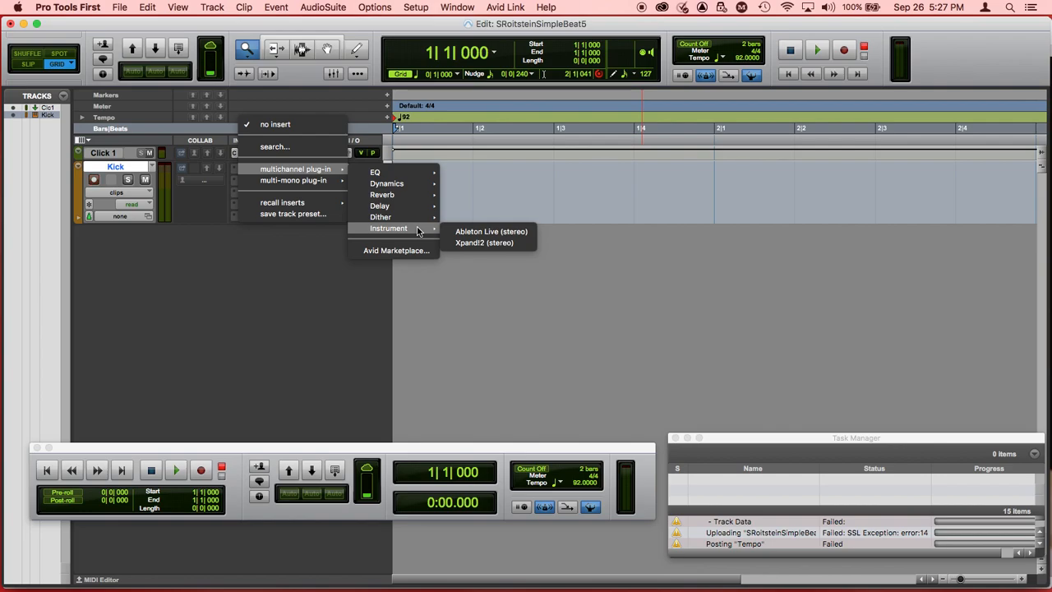
click(483, 243)
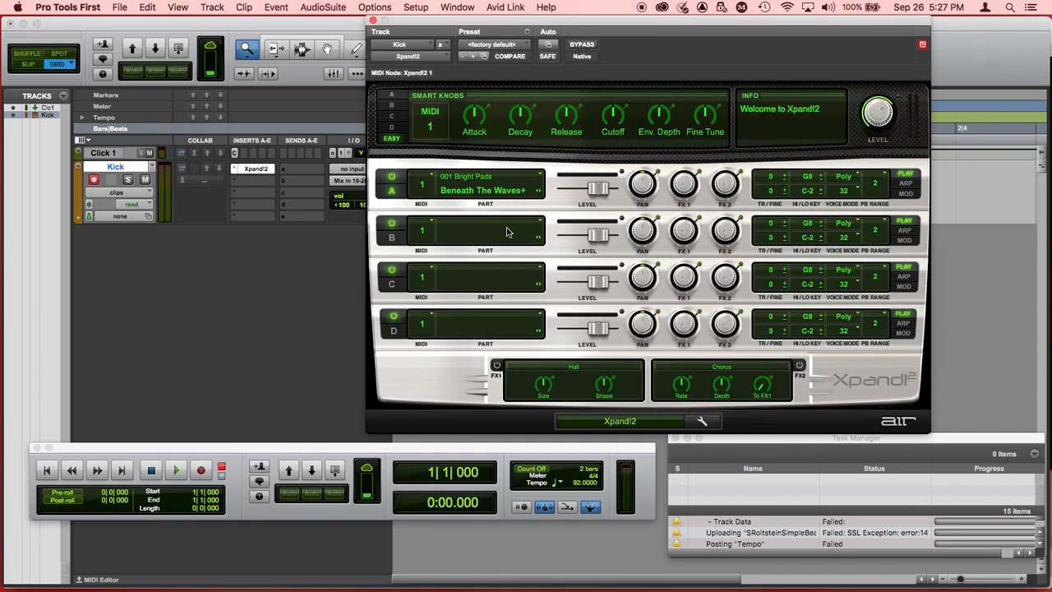
Step: Show the MIDI Editor and arrange the Xpand!2 and Transport windows so the Kick track and piano keys stay accessible
drag(738, 22, 846, 50)
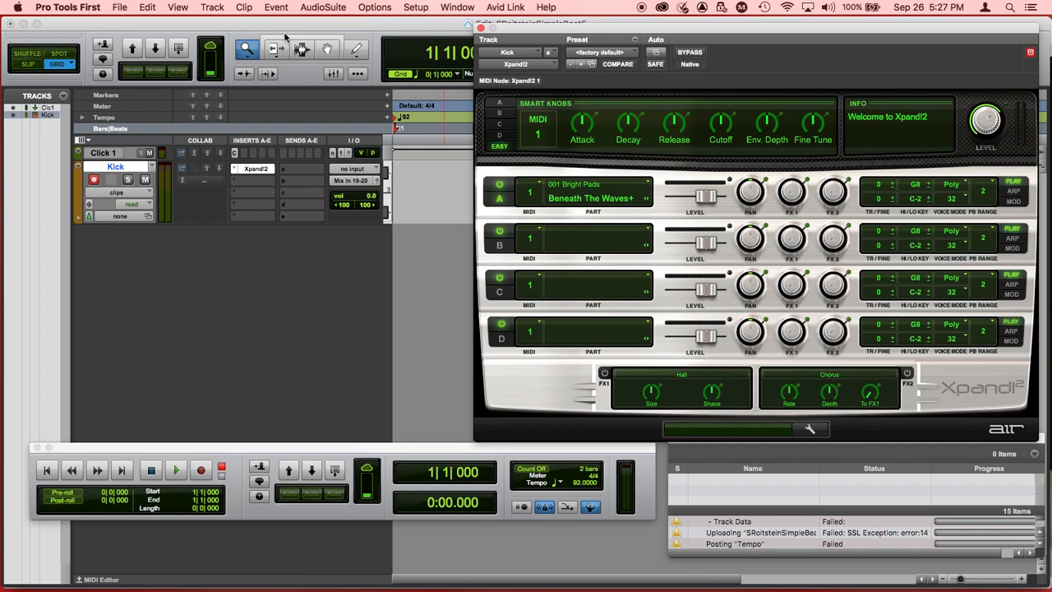
click(179, 7)
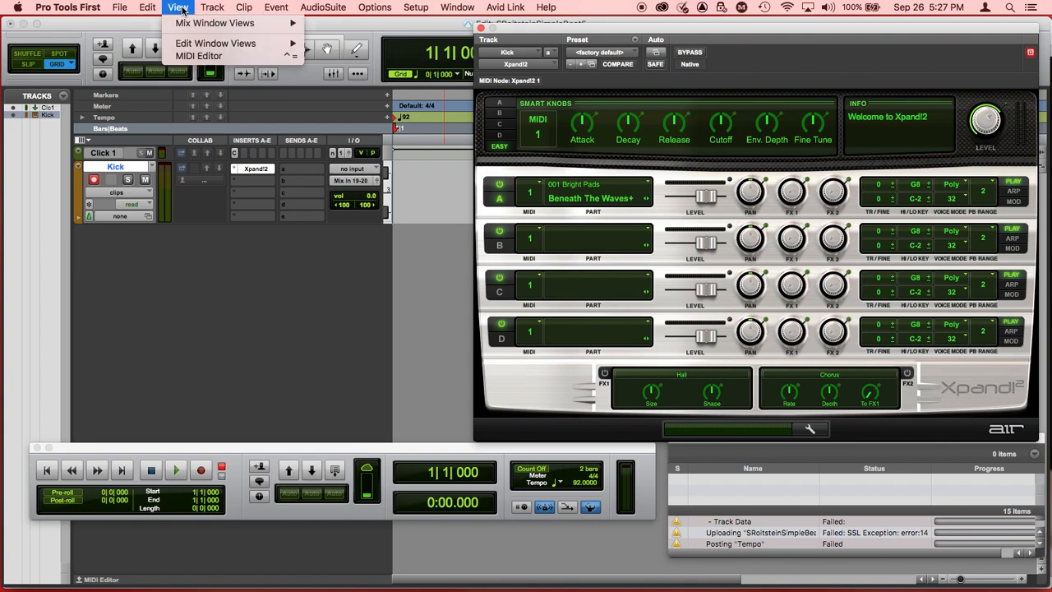
click(196, 59)
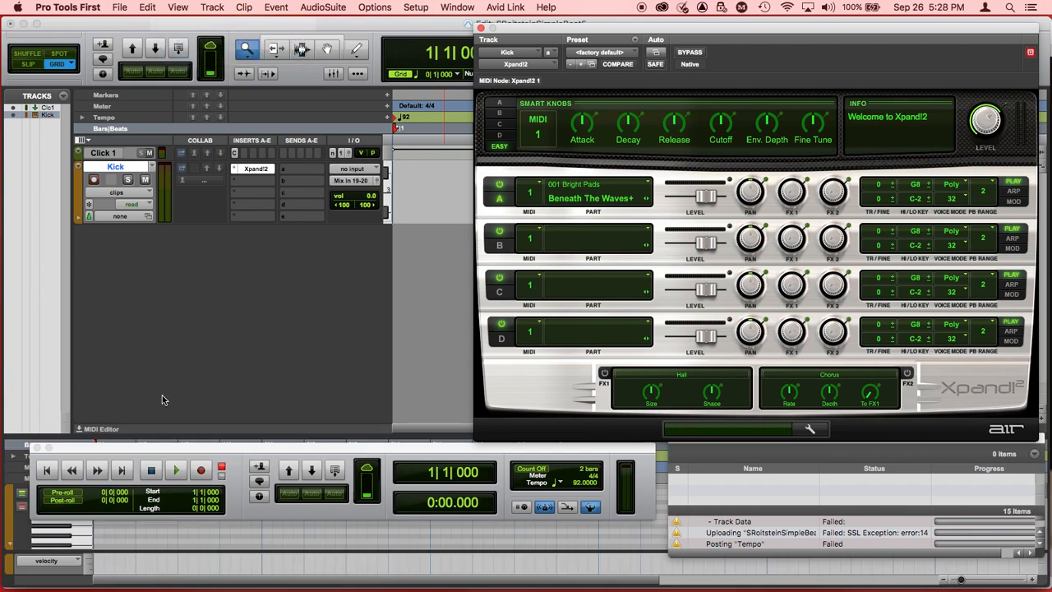
drag(271, 450, 262, 344)
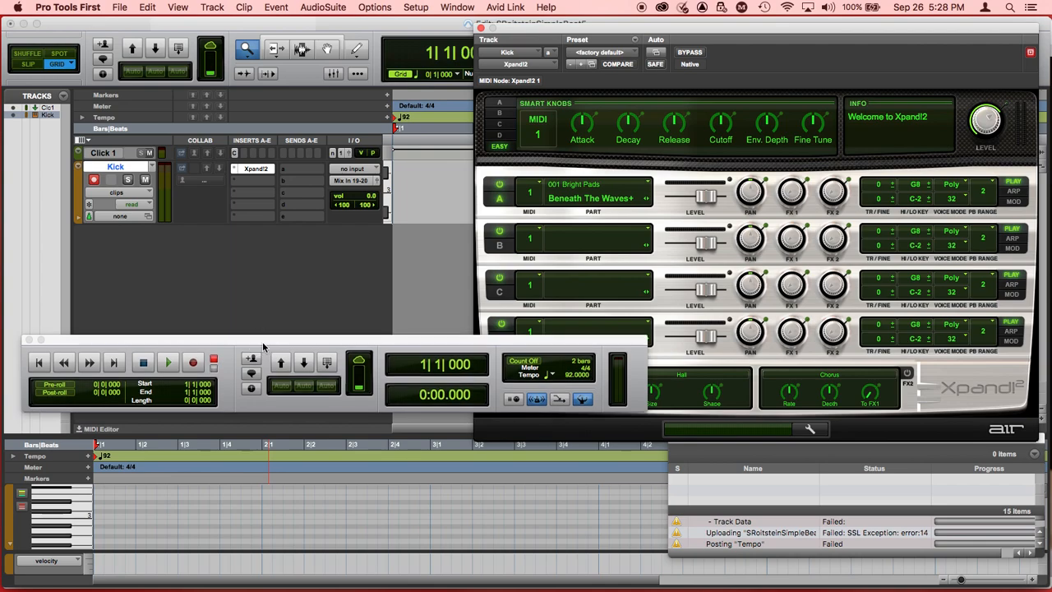
Step: Sound a key with the default patch and load Kicks Menu from 024 Drums into part A of Xpand!2
click(62, 500)
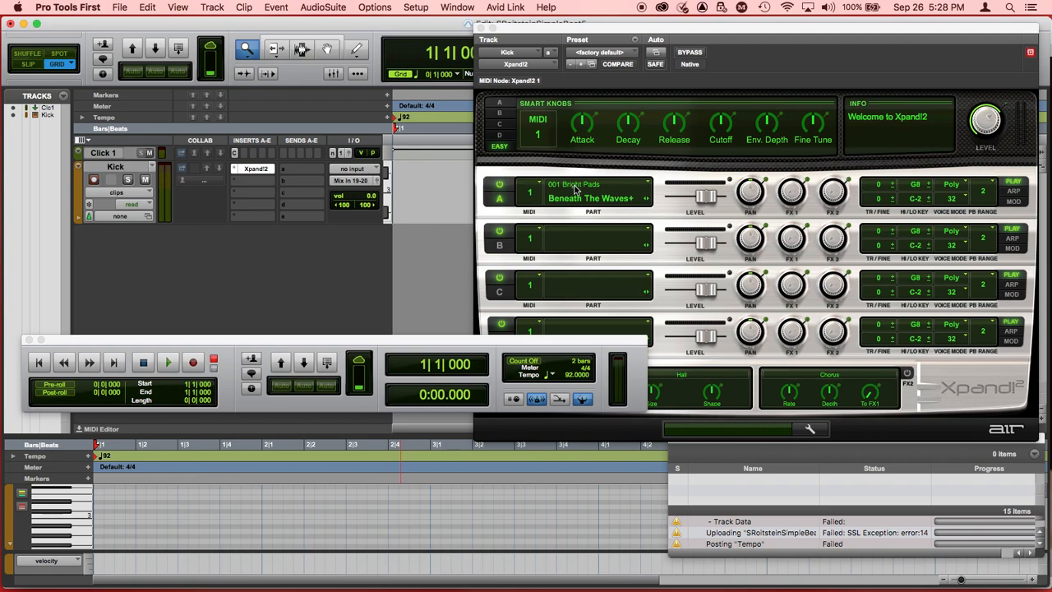
click(575, 188)
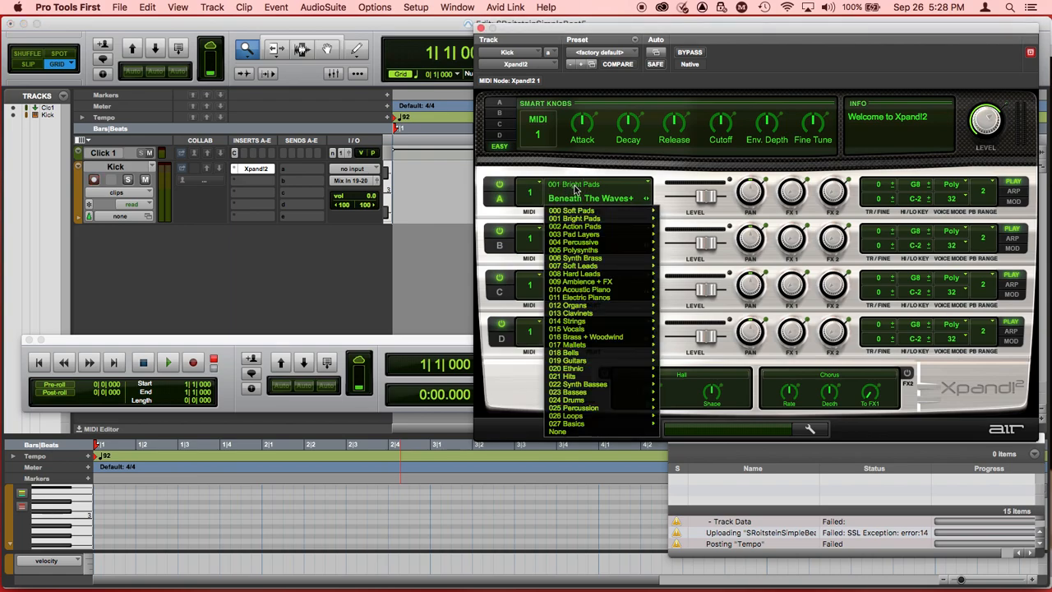
mouse_move(582, 364)
mouse_move(584, 402)
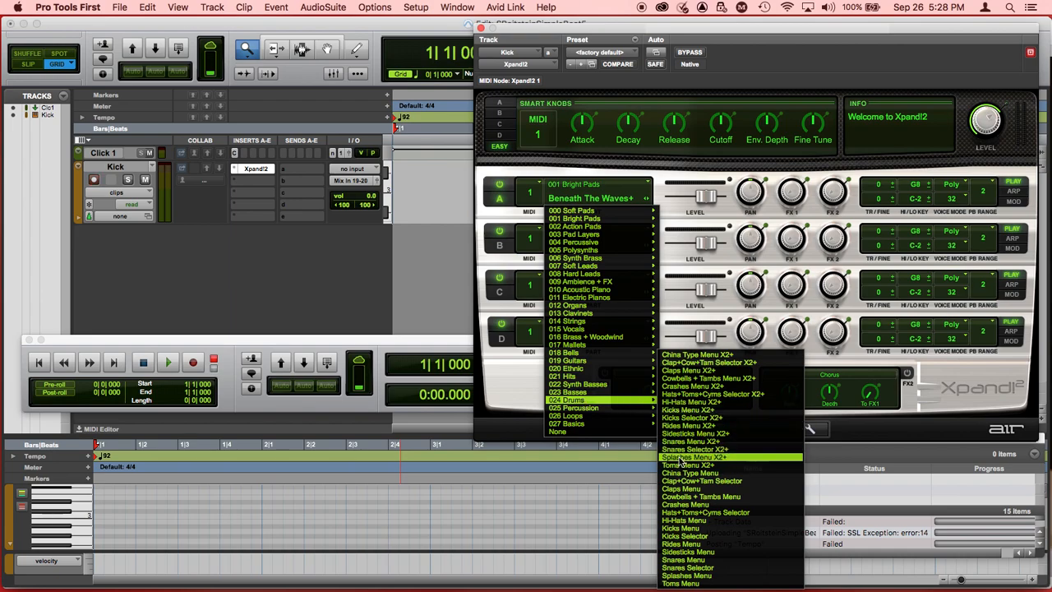
click(686, 528)
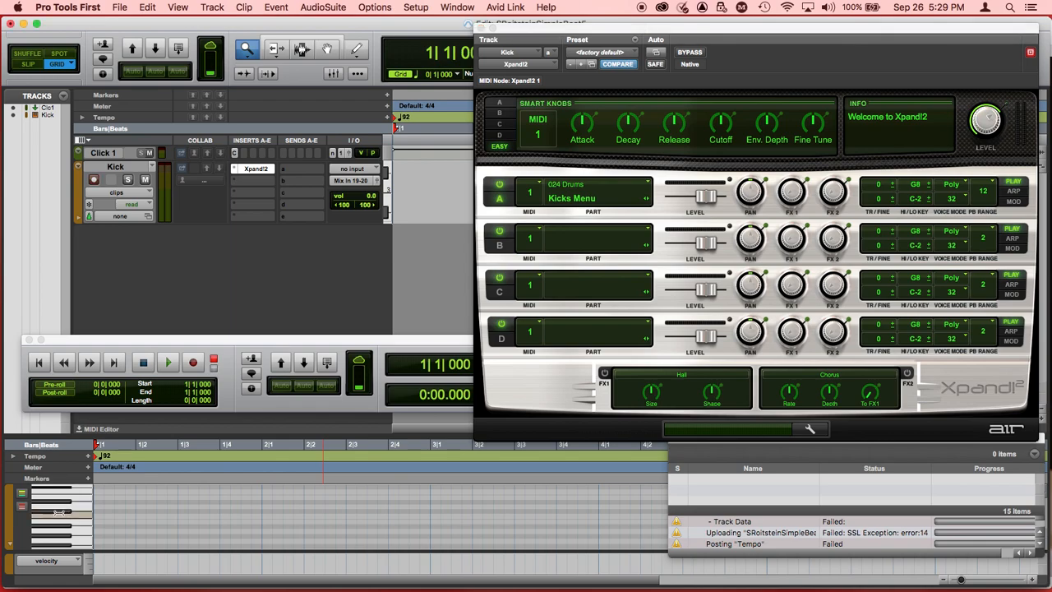
Step: Audition several kick sounds on the MIDI Editor's piano keys
click(56, 522)
click(56, 524)
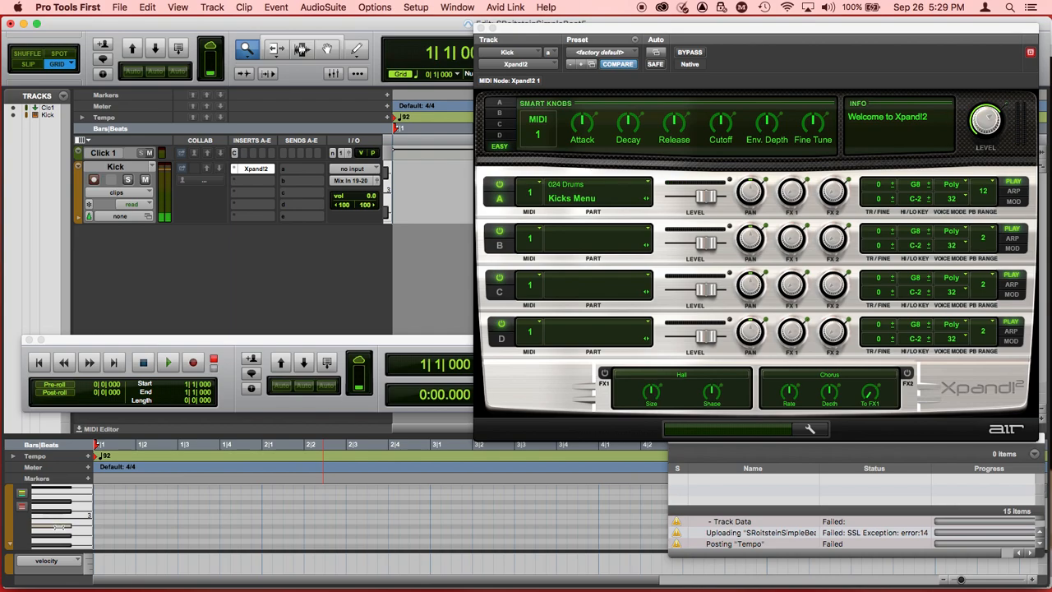
click(75, 530)
click(60, 534)
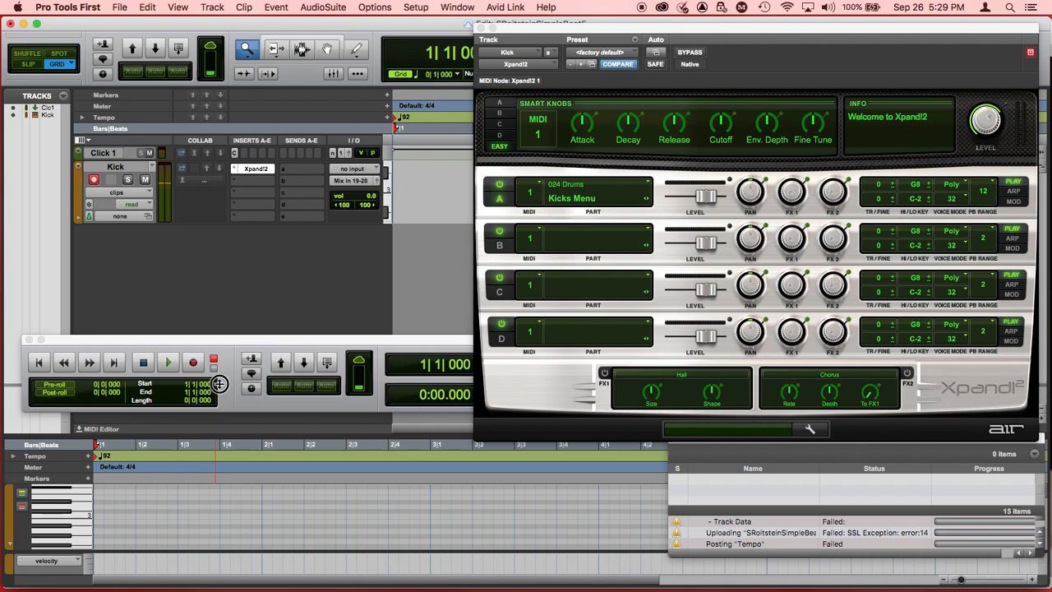
Step: Enlarge the MIDI Editor, move the Transport window up, and audition more kick sounds on the lower keys, closing the Xpand!2 window
drag(217, 331, 217, 320)
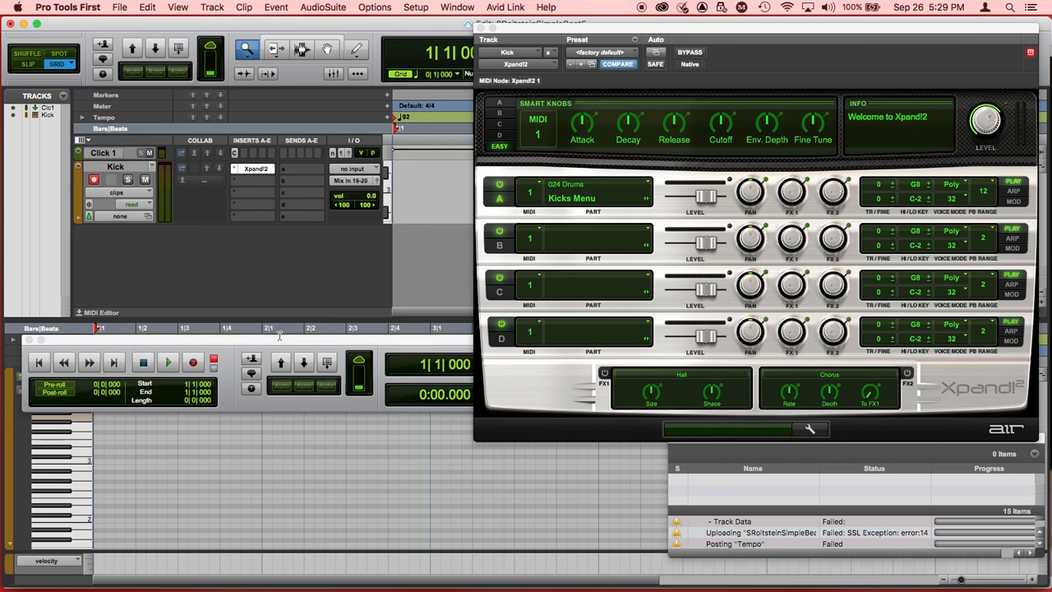
drag(279, 340, 280, 288)
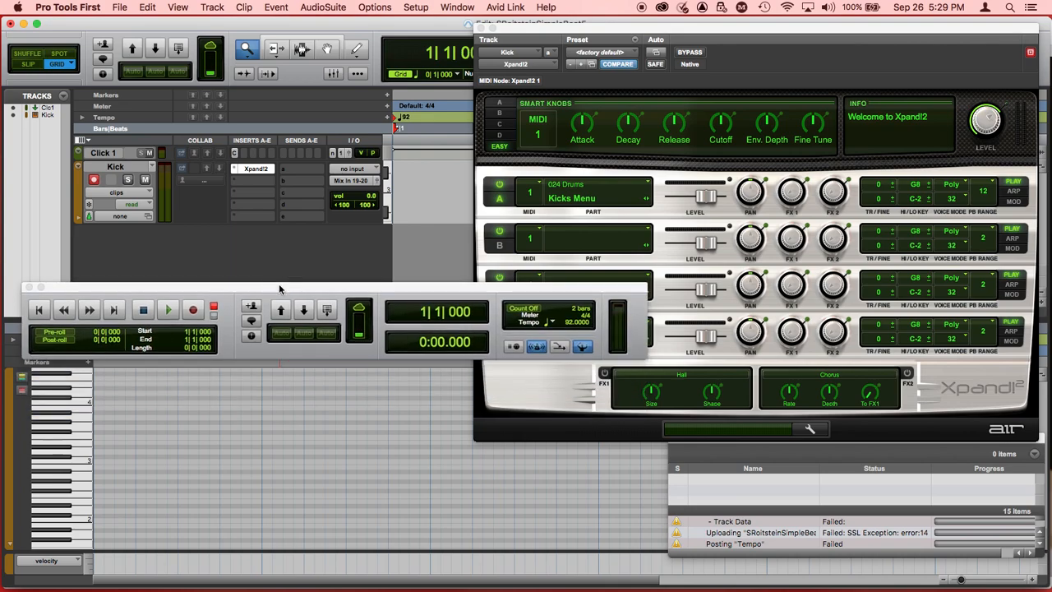
click(67, 487)
click(55, 470)
click(59, 470)
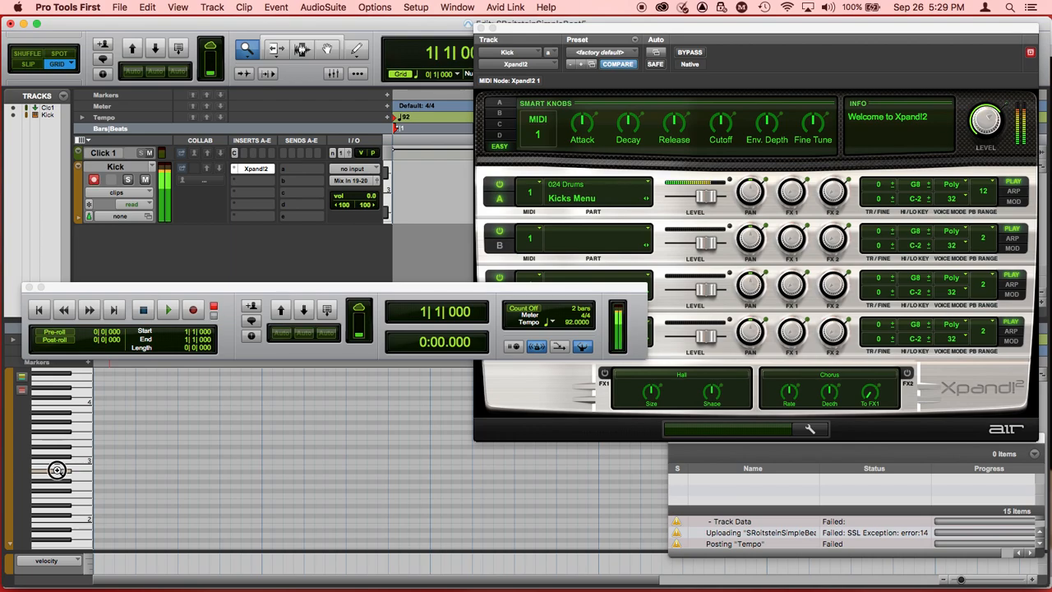
click(482, 27)
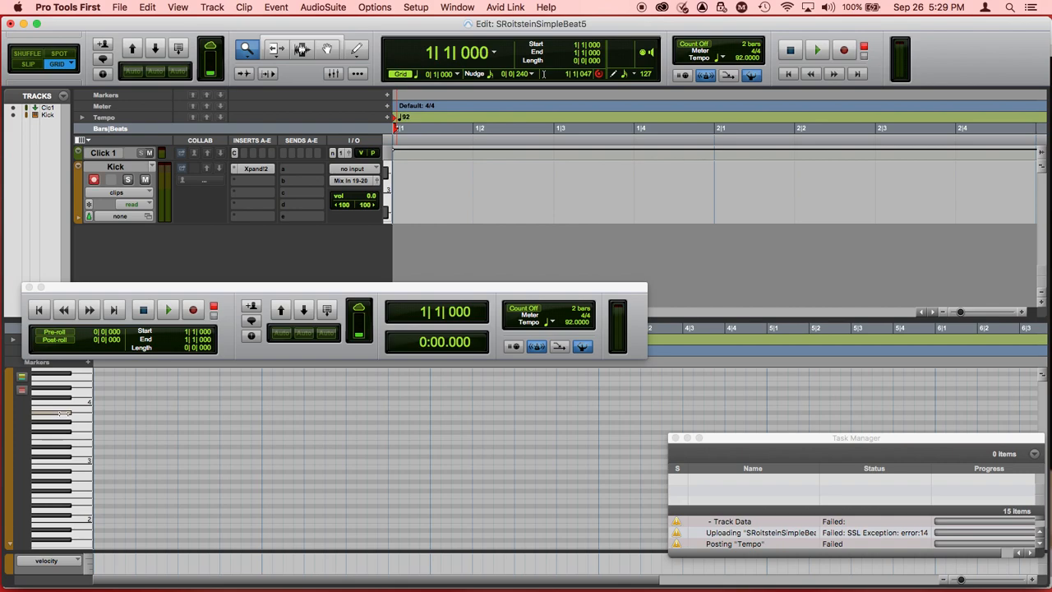
click(63, 469)
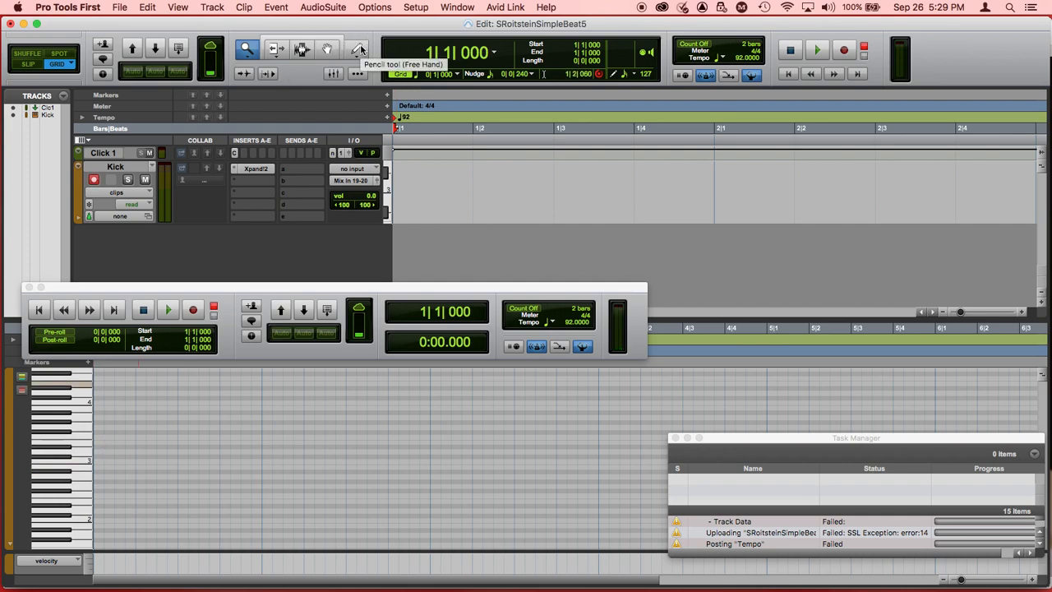
Step: Reduce the MIDI Editor's height and draw a 240-tick Bb2 kick note at 1|1|000 with the Pencil tool, returning to the start
click(359, 50)
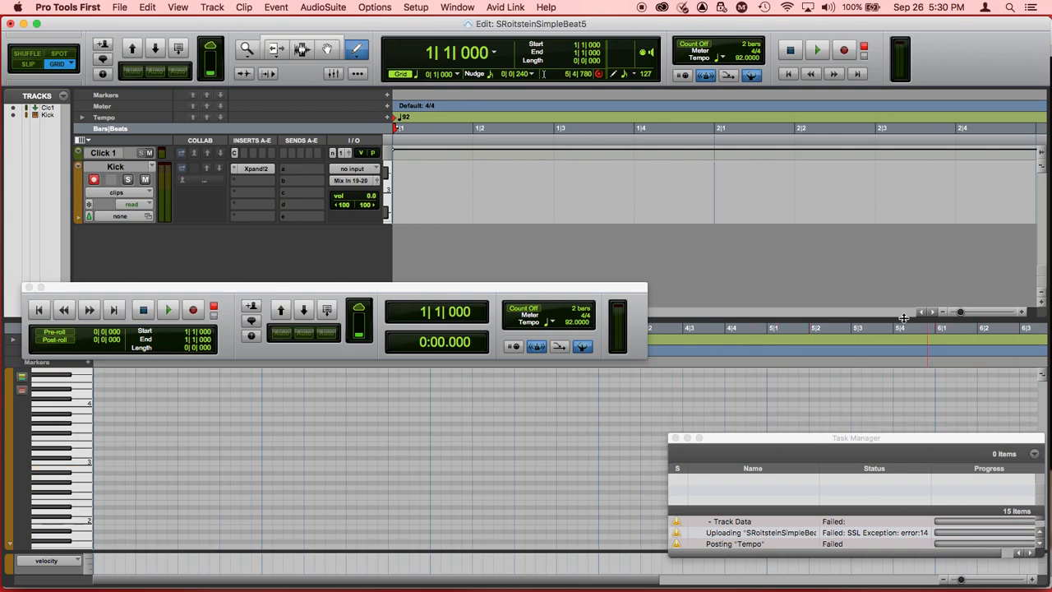
drag(904, 320, 904, 366)
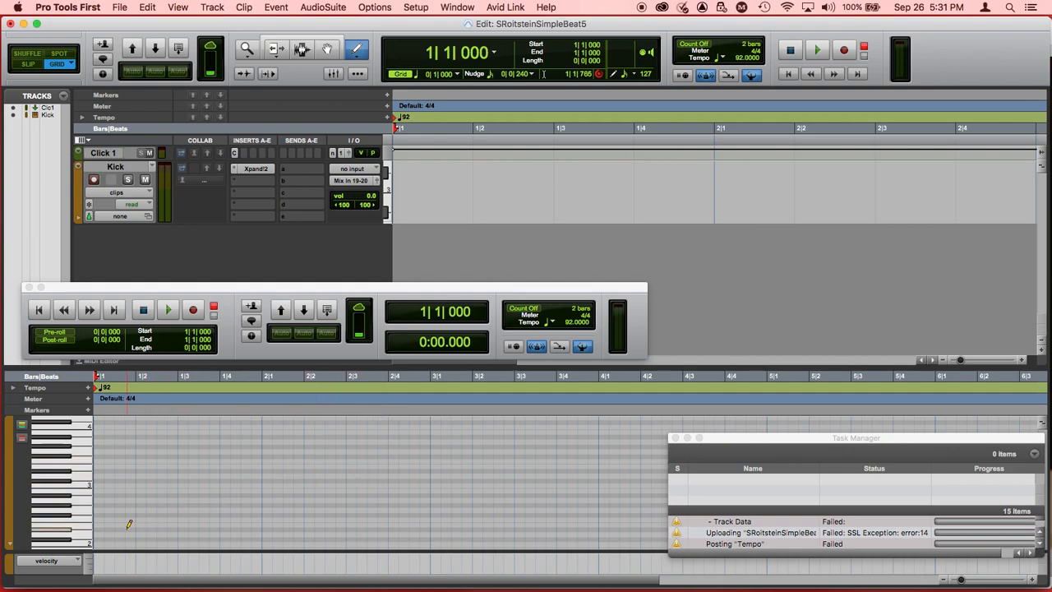
click(56, 494)
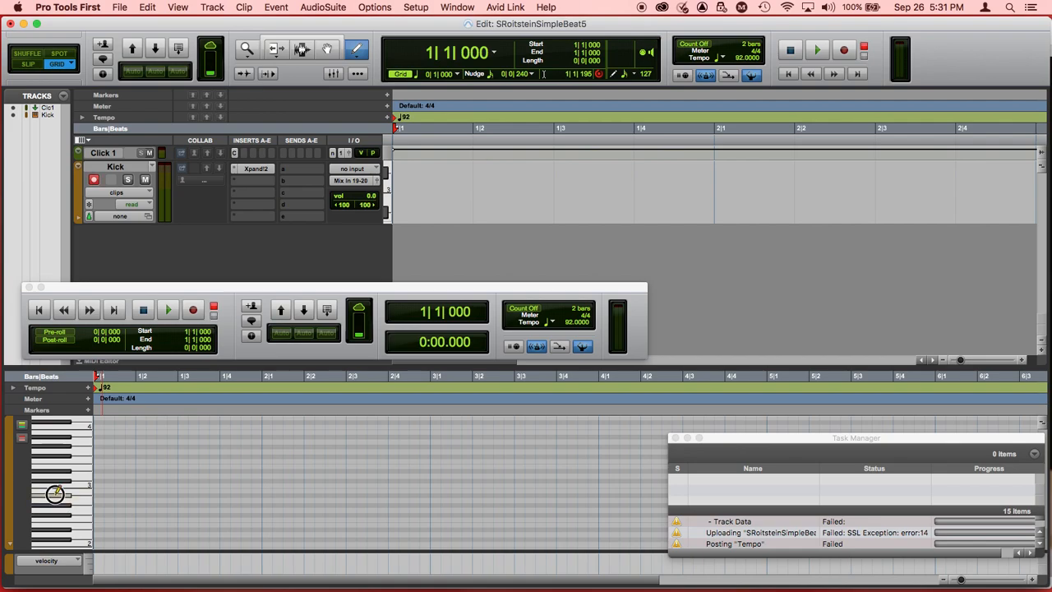
click(98, 495)
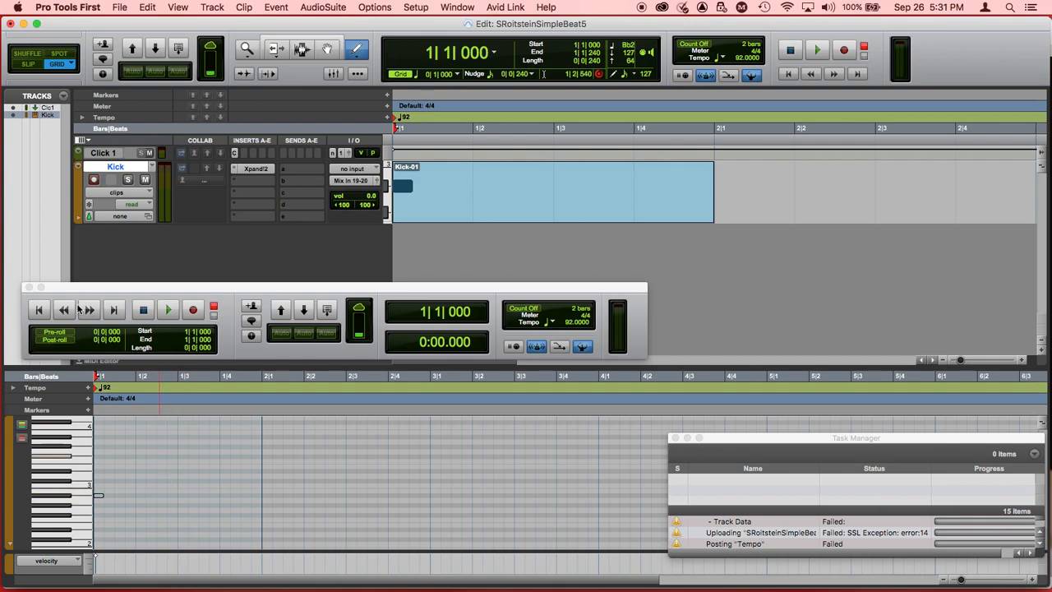
click(39, 310)
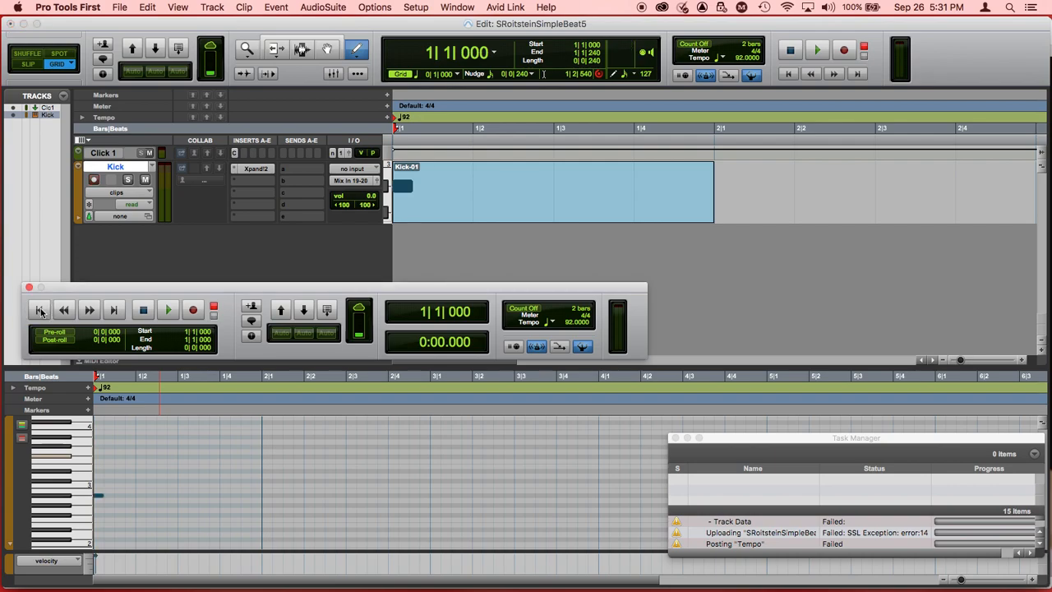
Step: Add a second Bb2 kick note at 1|3|480 and play the pattern from the start, dismissing the error dialog
key(space)
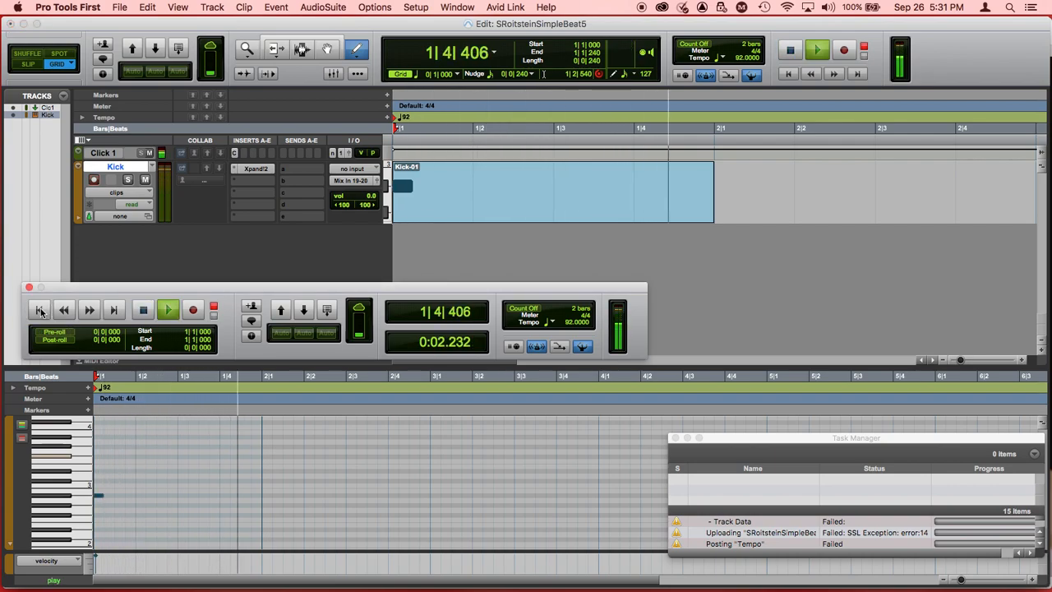
click(143, 309)
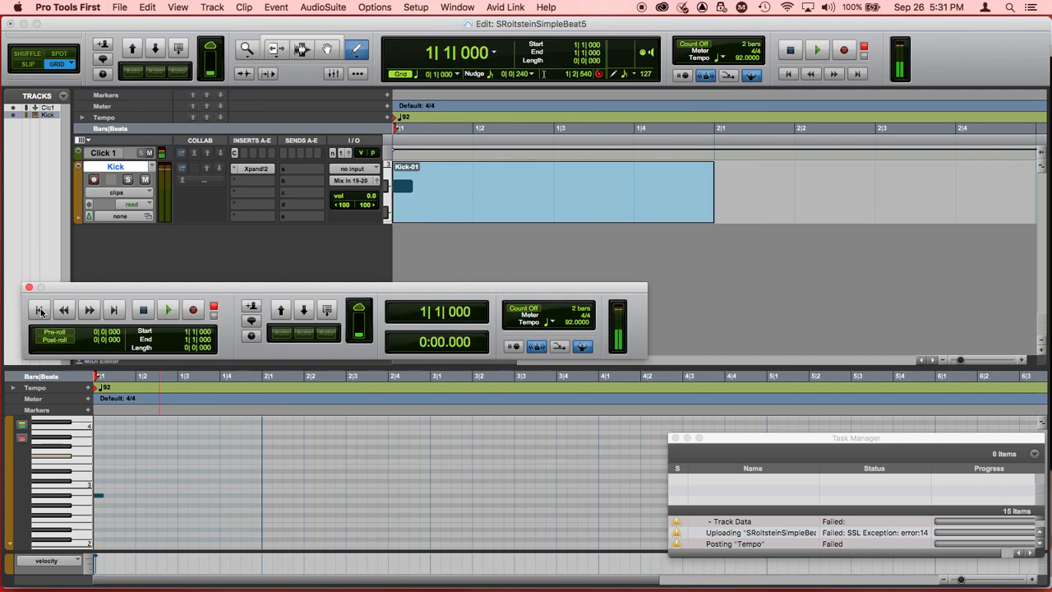
click(201, 495)
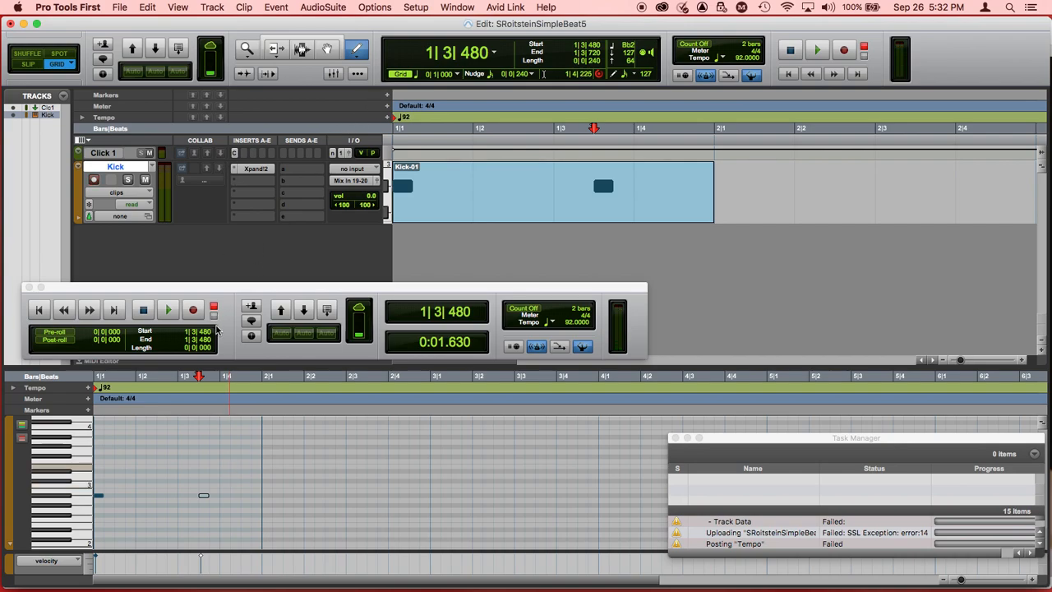
click(40, 309)
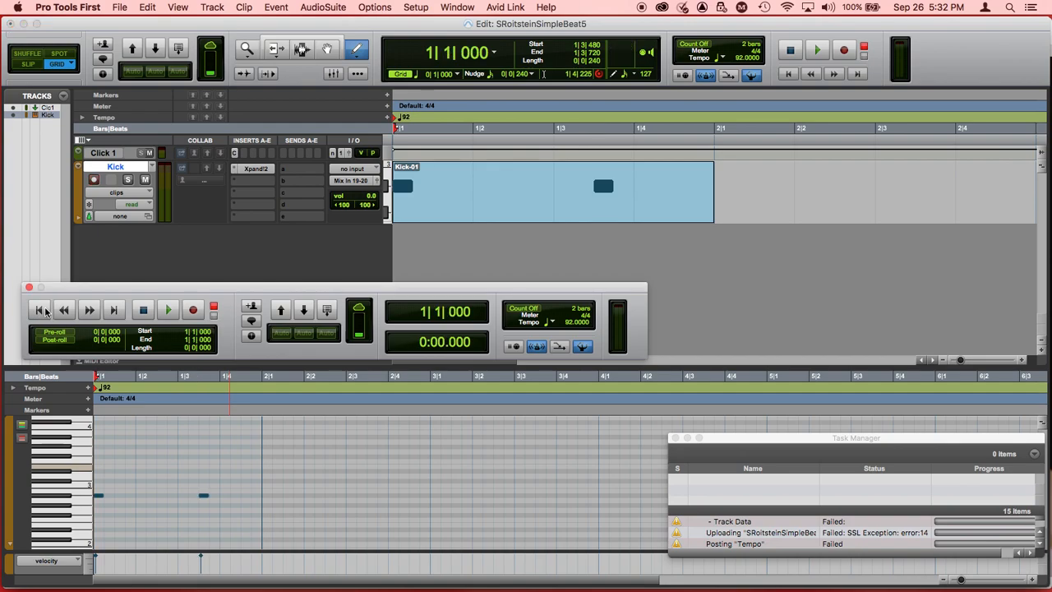
key(space)
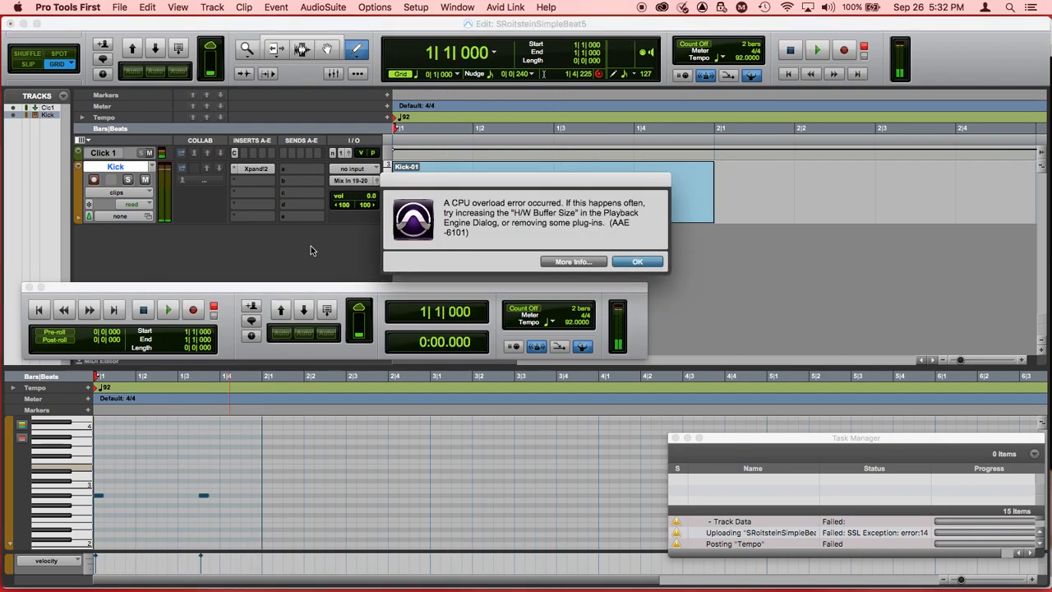
click(622, 261)
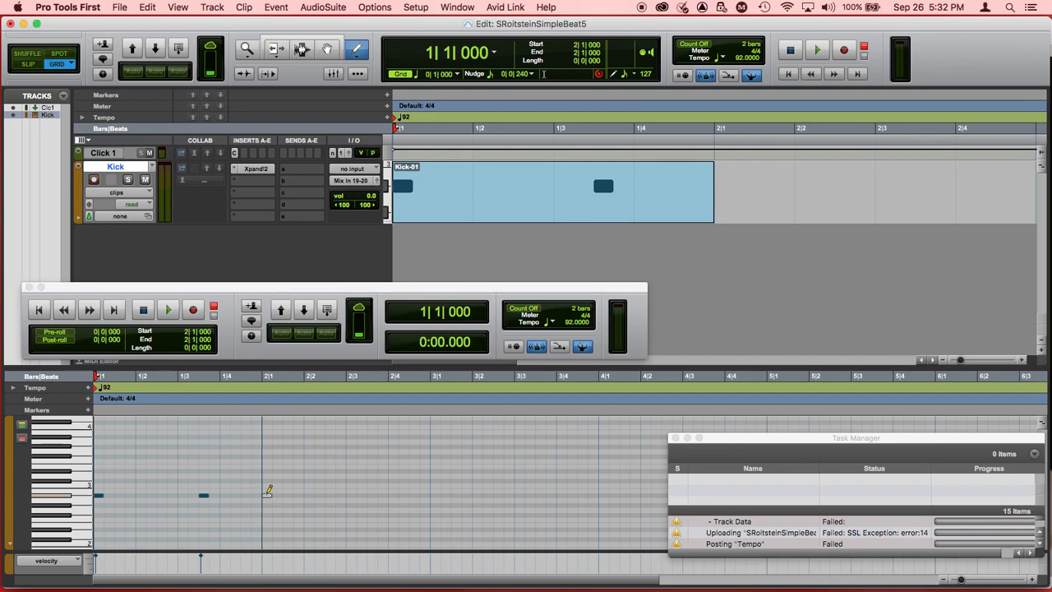
Step: Draw Bb2 kick notes at 2|1|000, 2|3|480 and 2|4|240, and play the two-bar kick pattern from the start
click(268, 490)
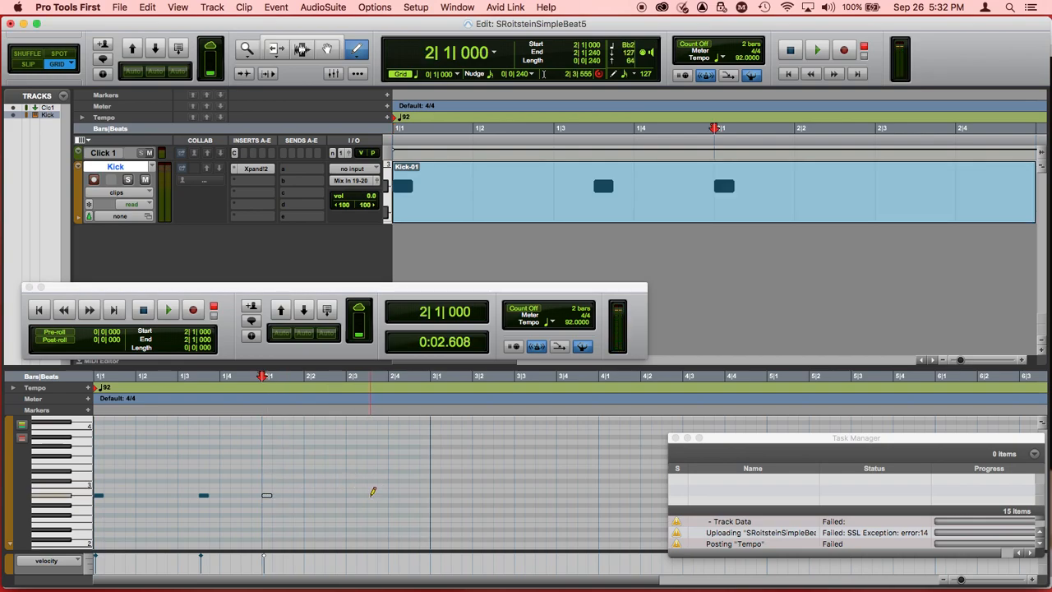
click(370, 494)
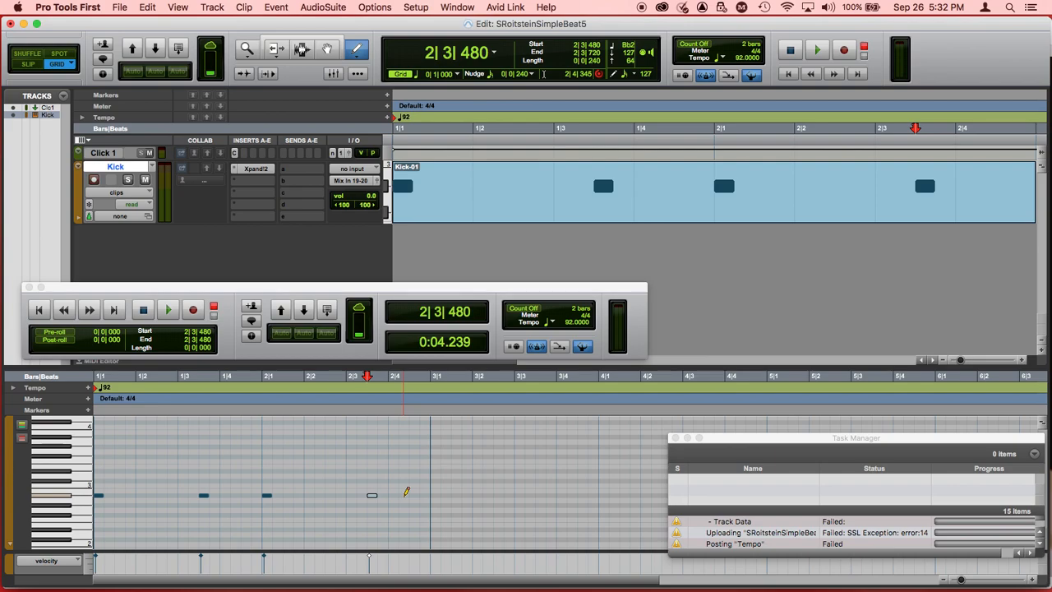
click(403, 495)
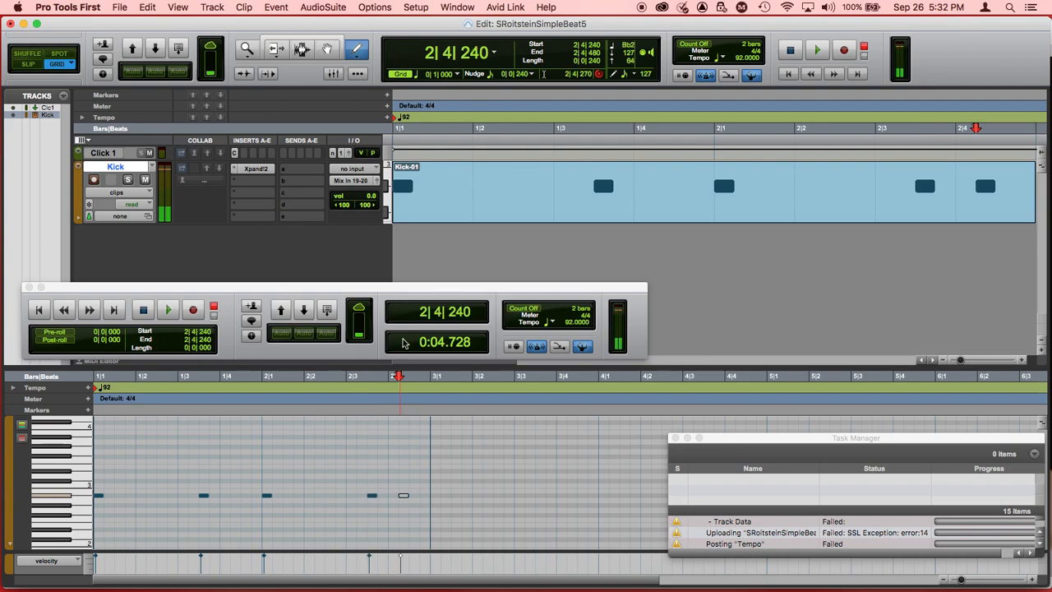
click(40, 312)
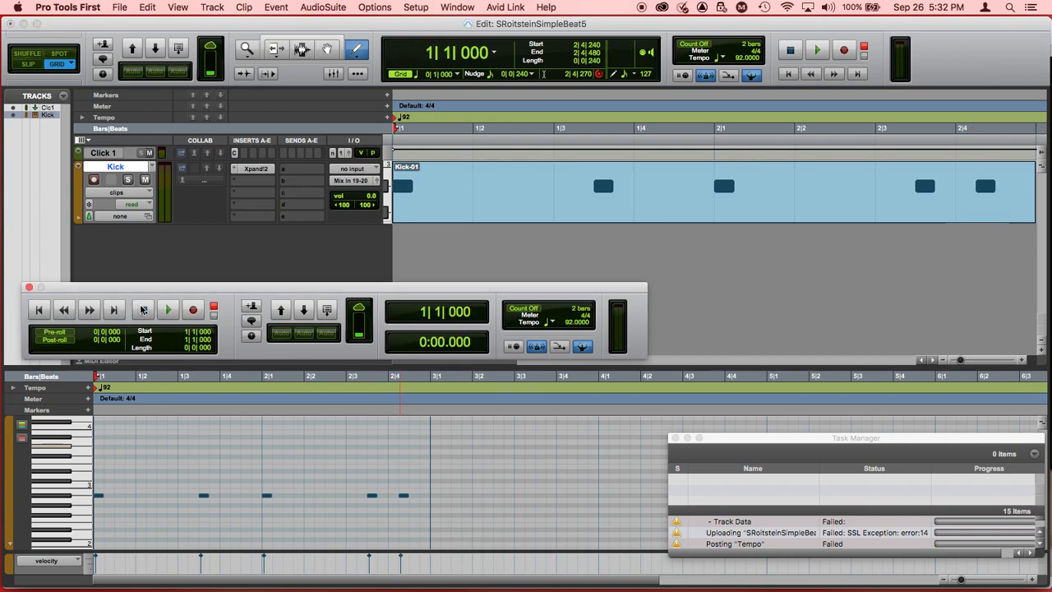
click(168, 310)
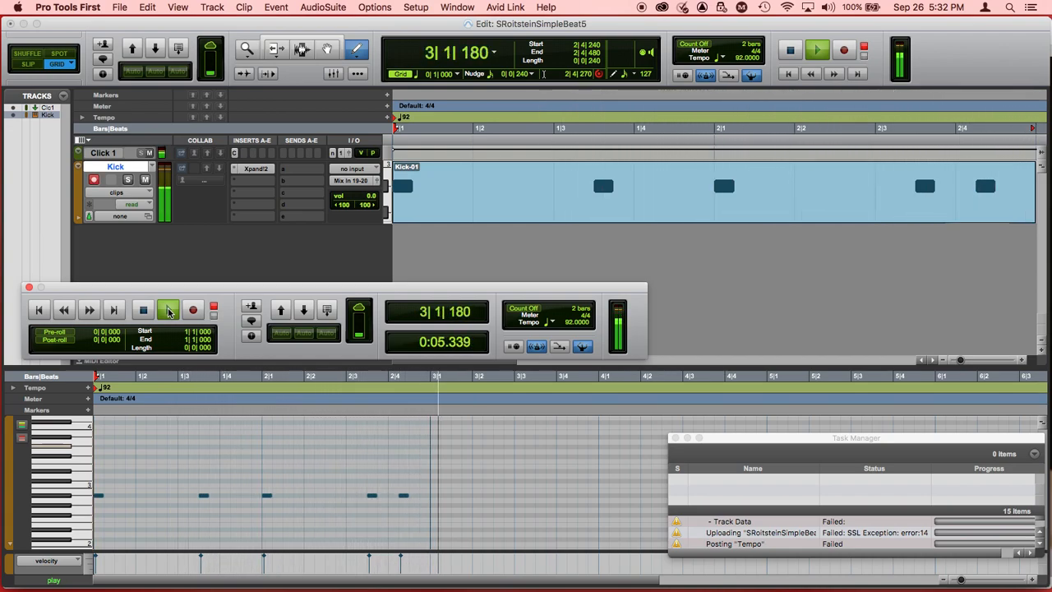
click(169, 310)
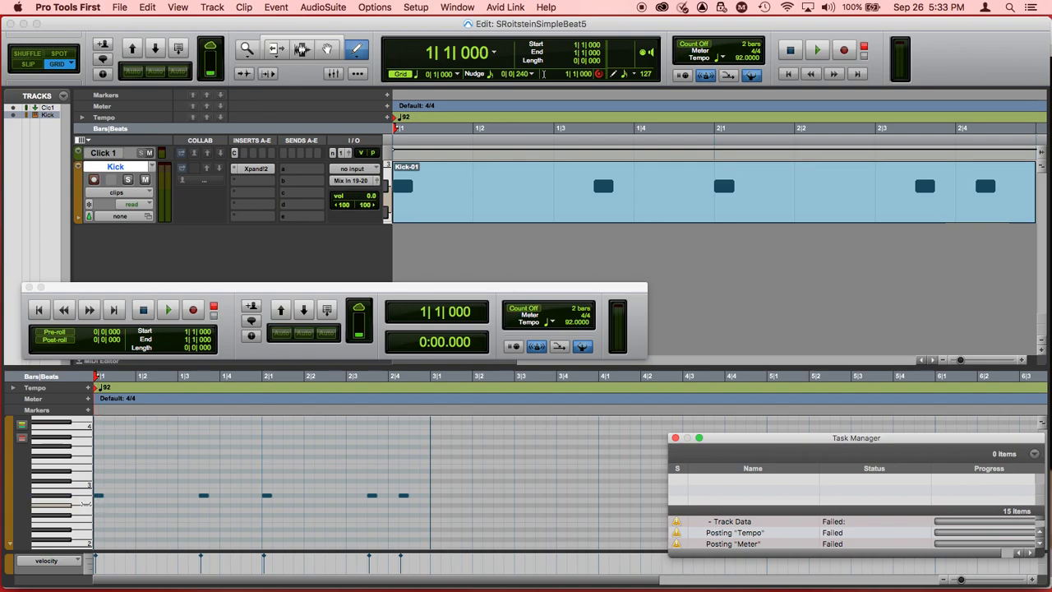
click(74, 499)
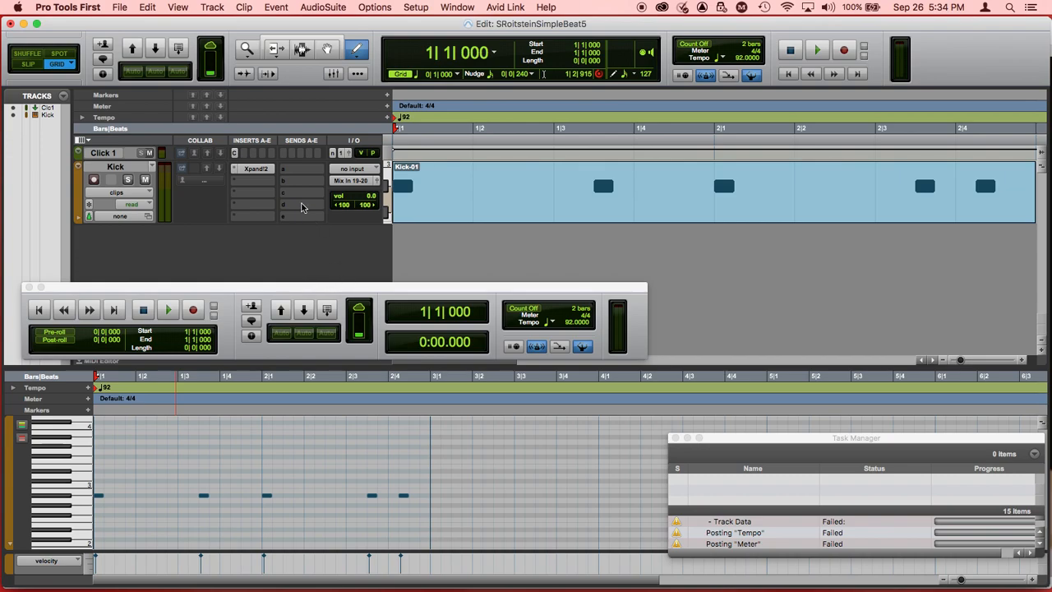
Step: Switch to Chrome and open freesound.org in a new window
key(super+Tab)
key(super+Tab)
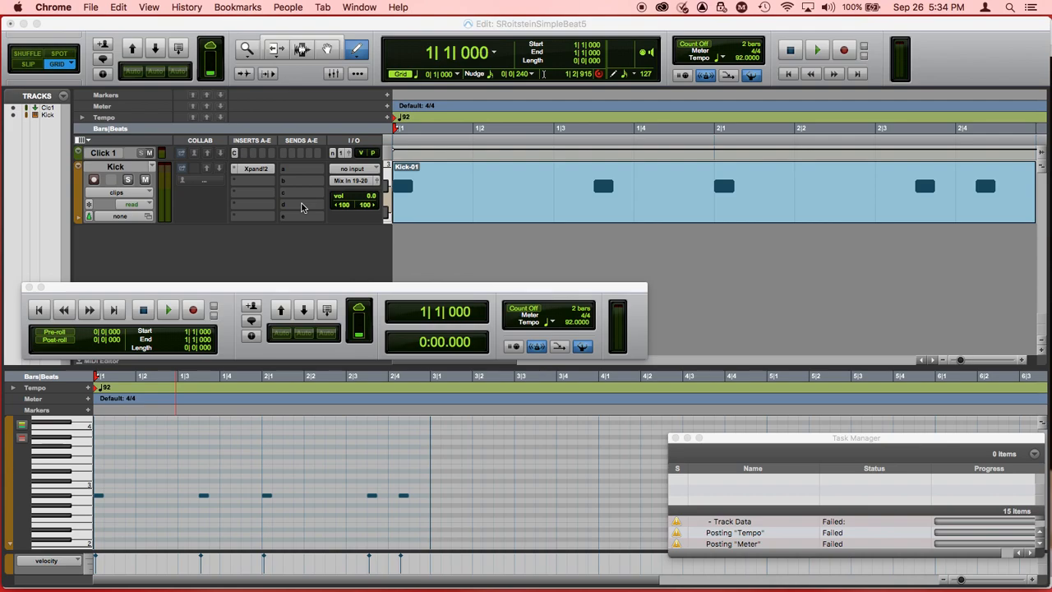
key(super+n)
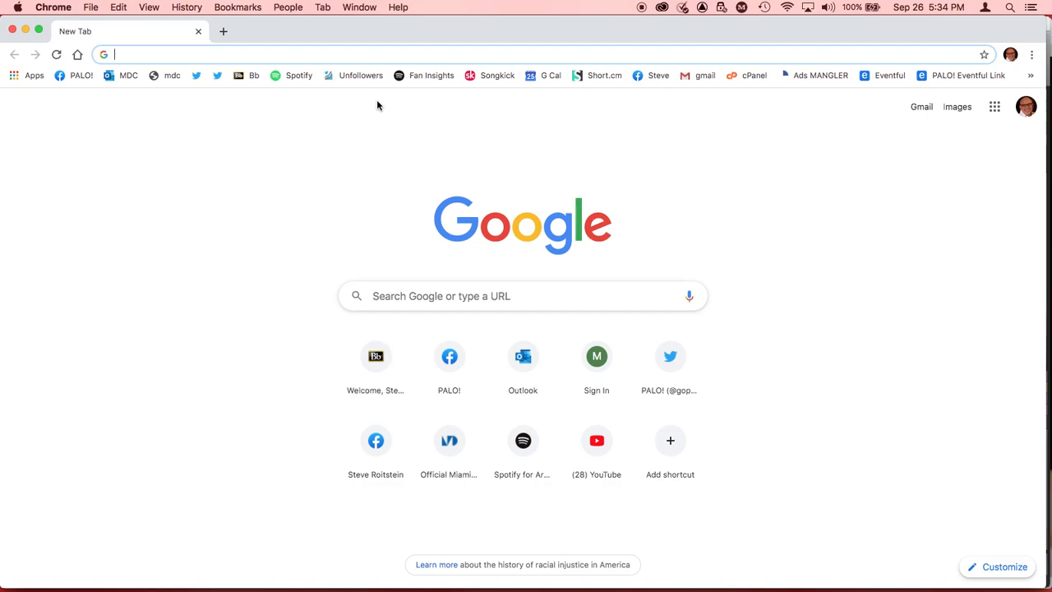
text(freesound.org)
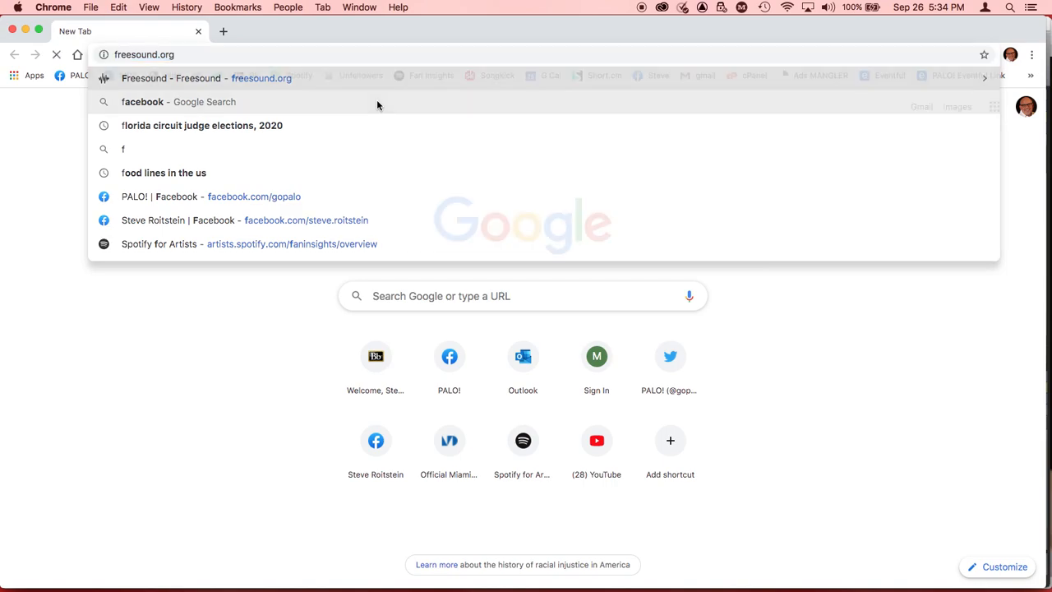
key(Return)
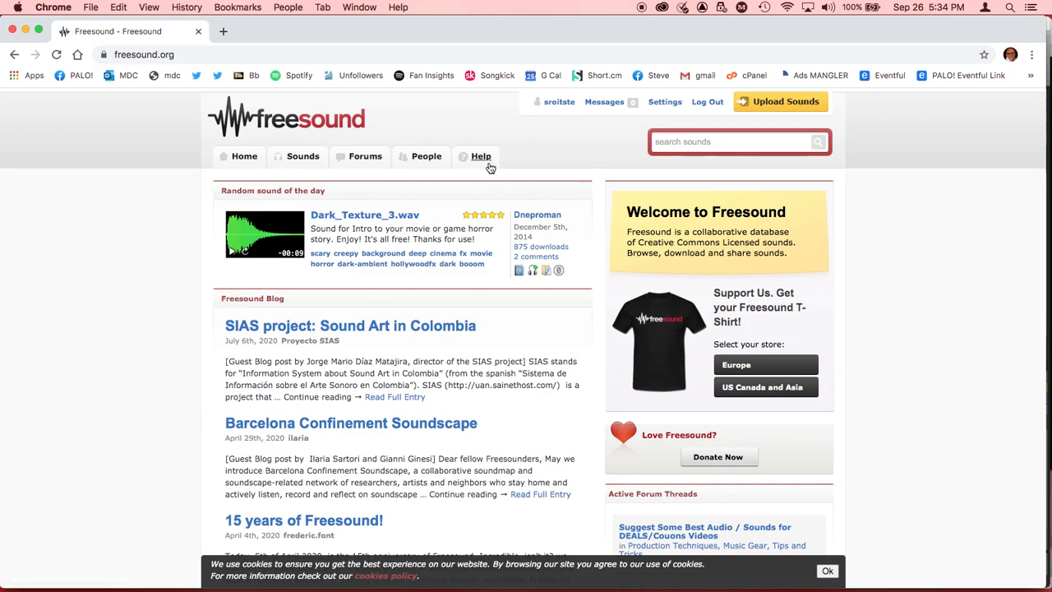
Step: Search the site for "snare" and browse the first results page, auditioning Snare 7.mp3 and g_e_n_e's Snare 3.wav
click(698, 139)
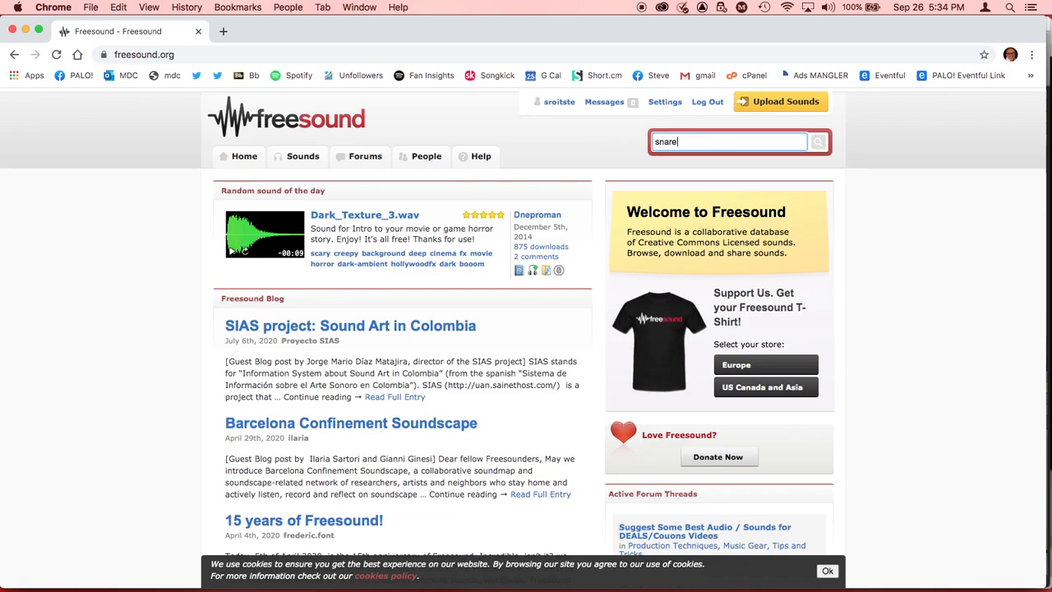
key(Return)
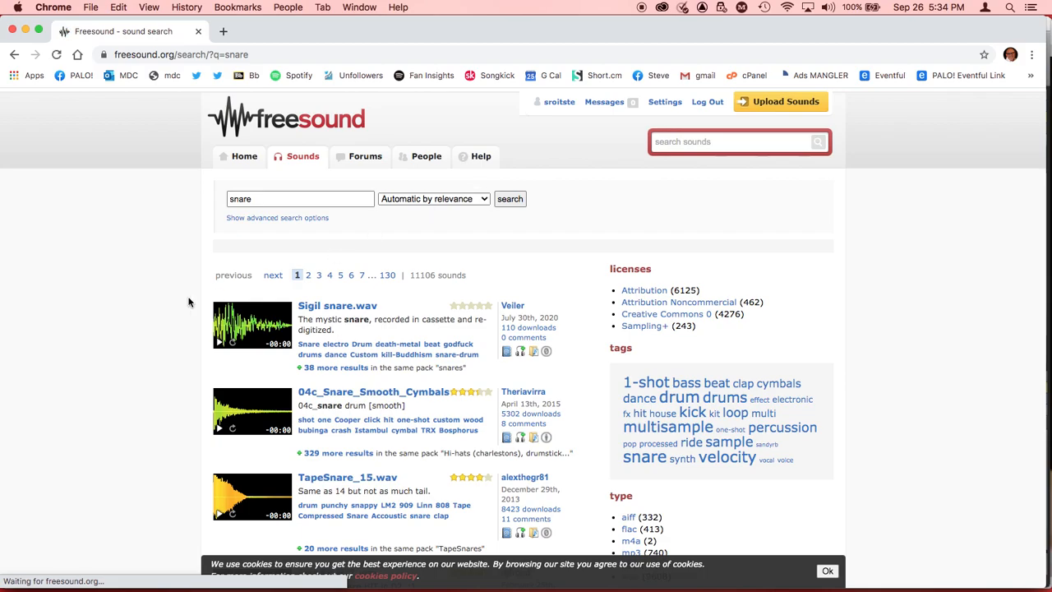
scroll(188, 303, down, 1)
scroll(188, 302, down, 5)
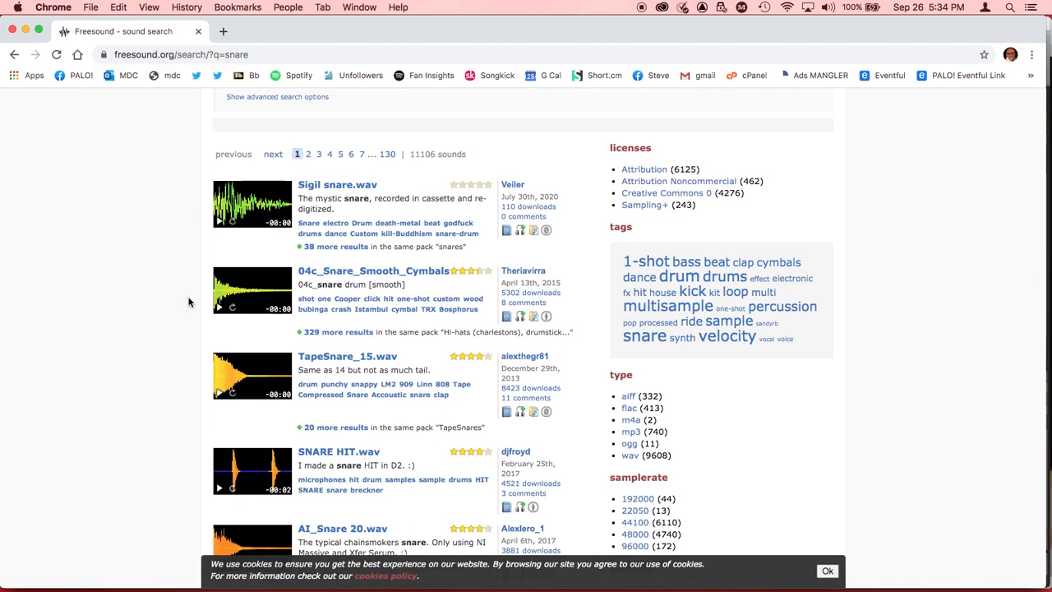
scroll(188, 302, down, 1)
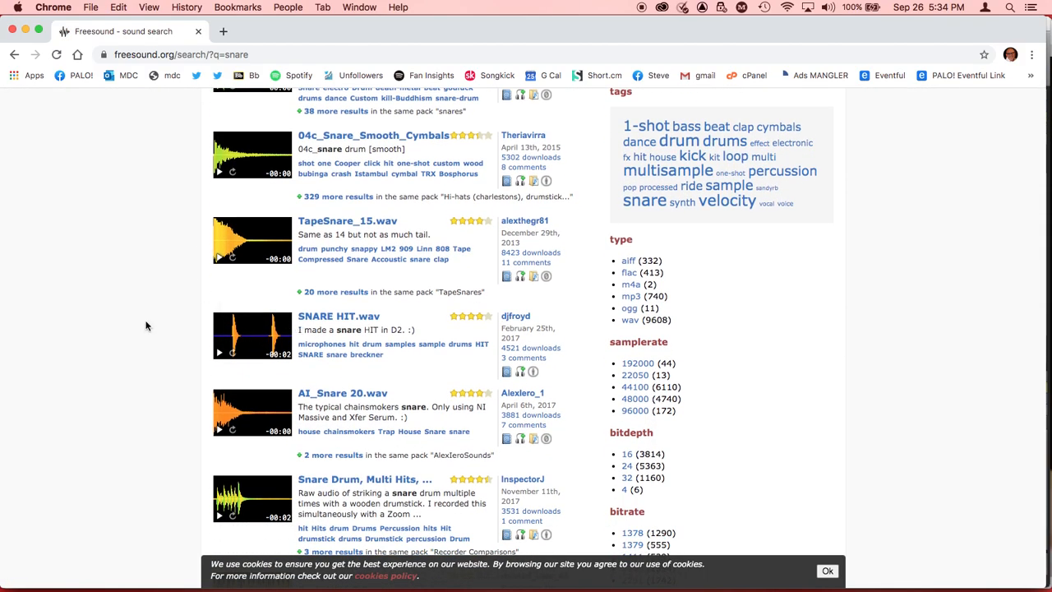
scroll(145, 326, down, 3)
scroll(145, 326, down, 3)
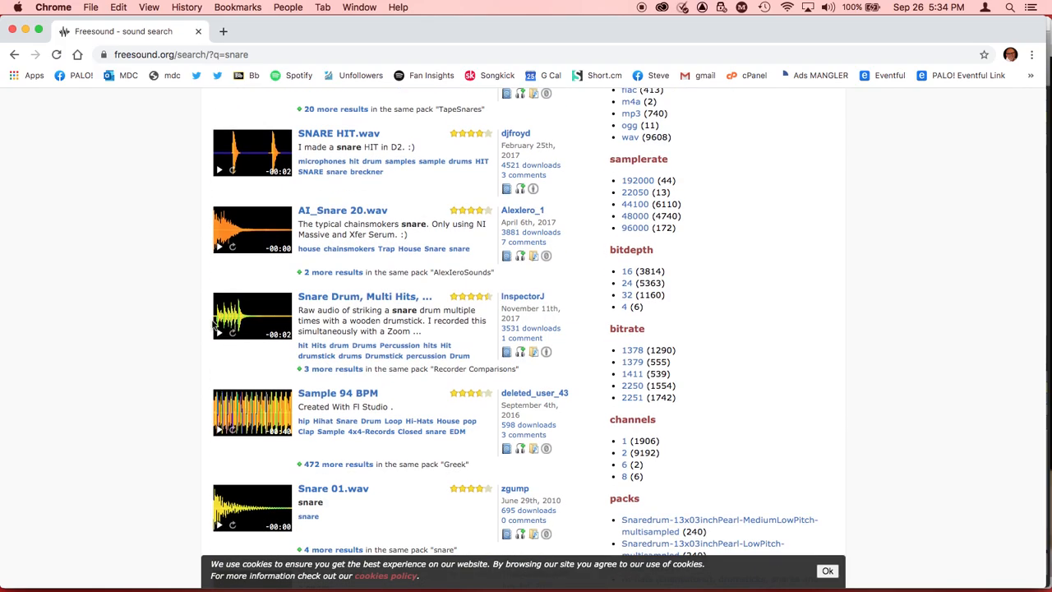
scroll(162, 343, down, 4)
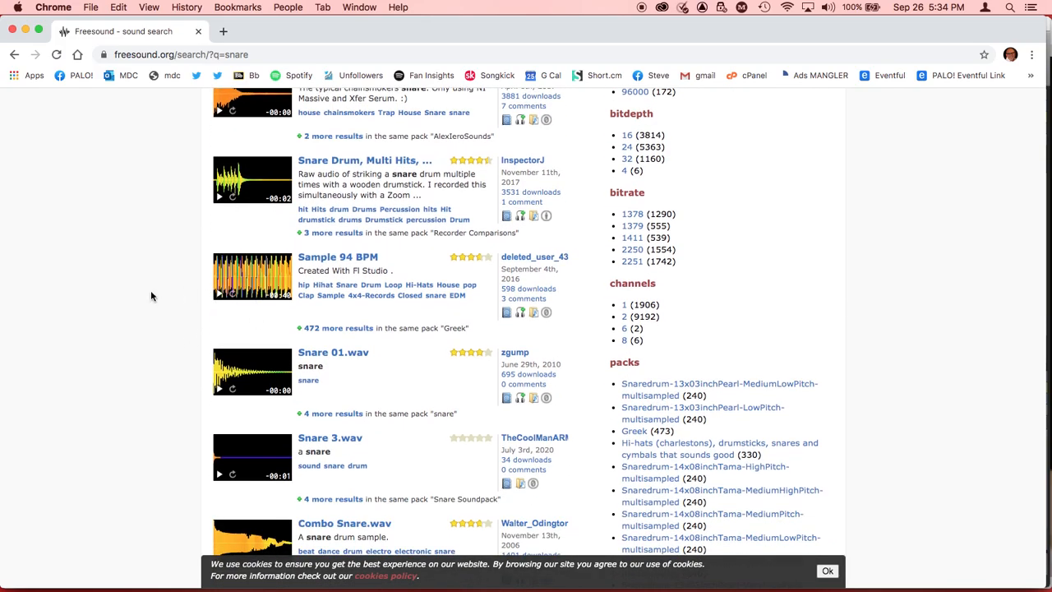
scroll(106, 309, down, 5)
scroll(106, 310, down, 8)
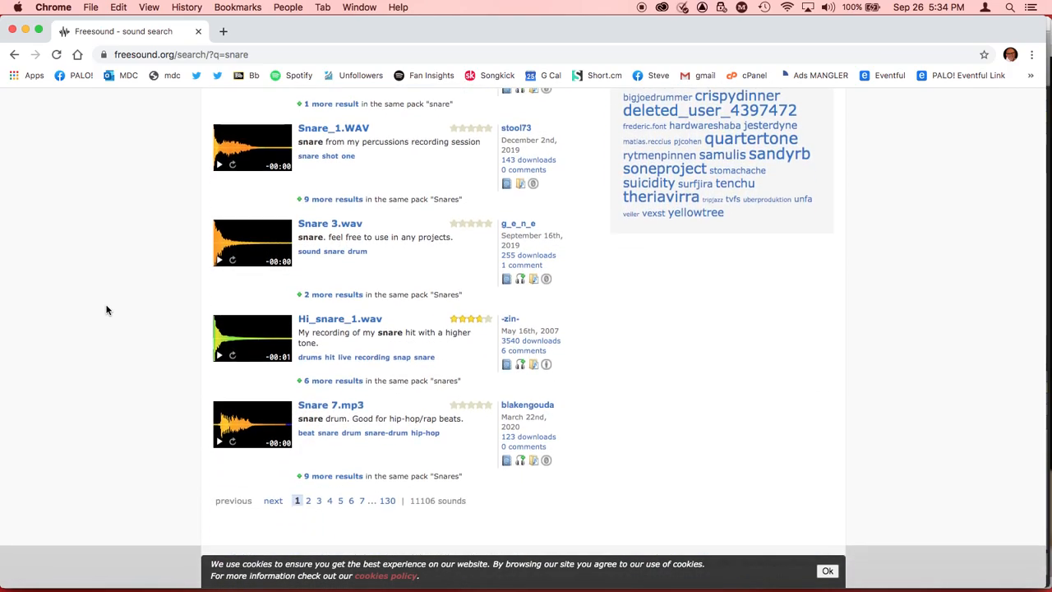
scroll(106, 310, down, 1)
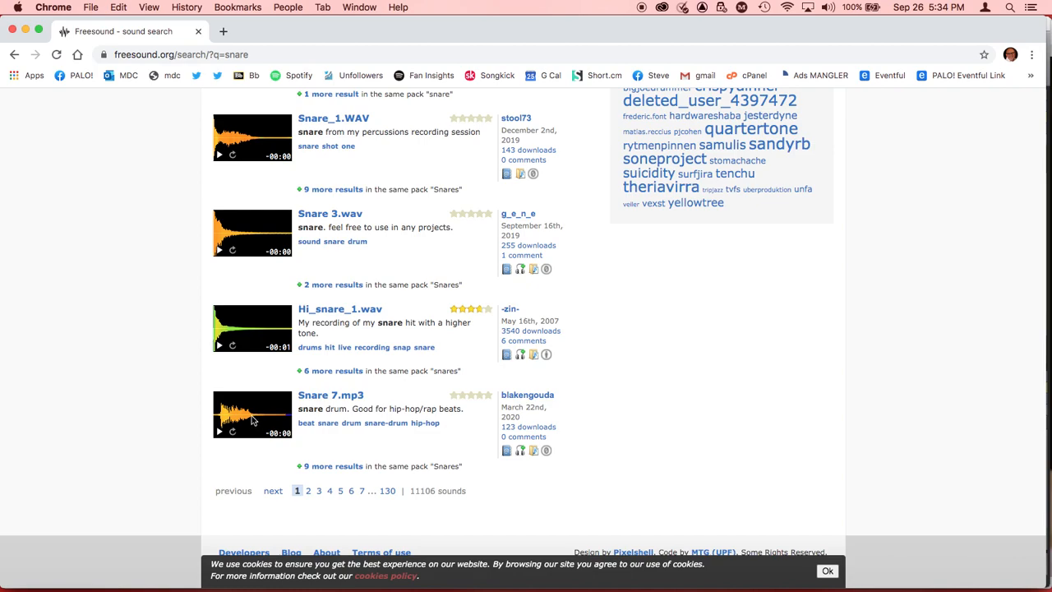
click(219, 433)
click(218, 255)
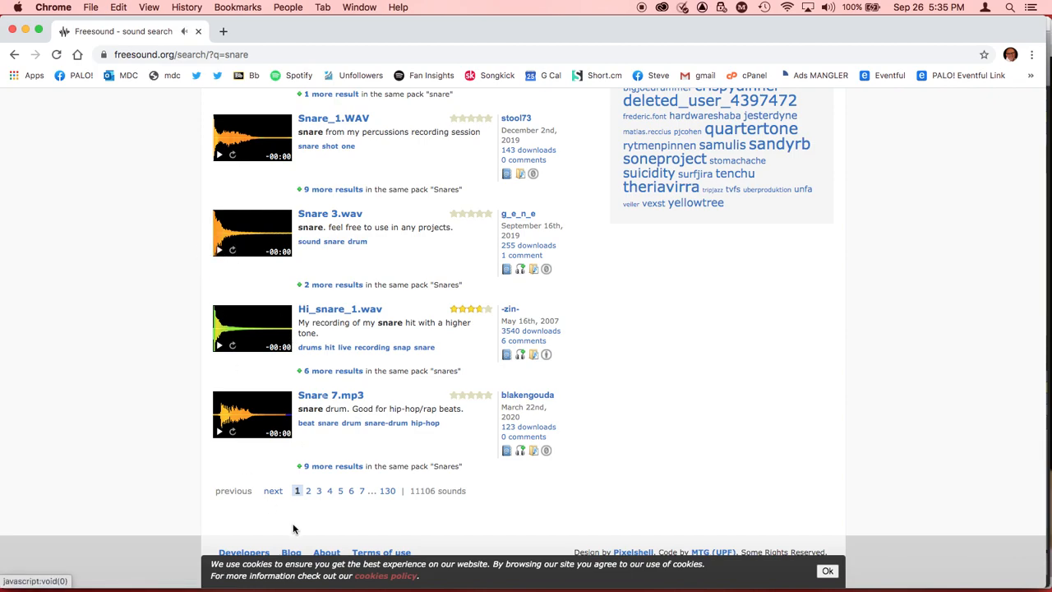
Step: Open the second page of snare results and audition Snare DnB 1.aif, SNARE NASS.wav and Snare 8
click(308, 492)
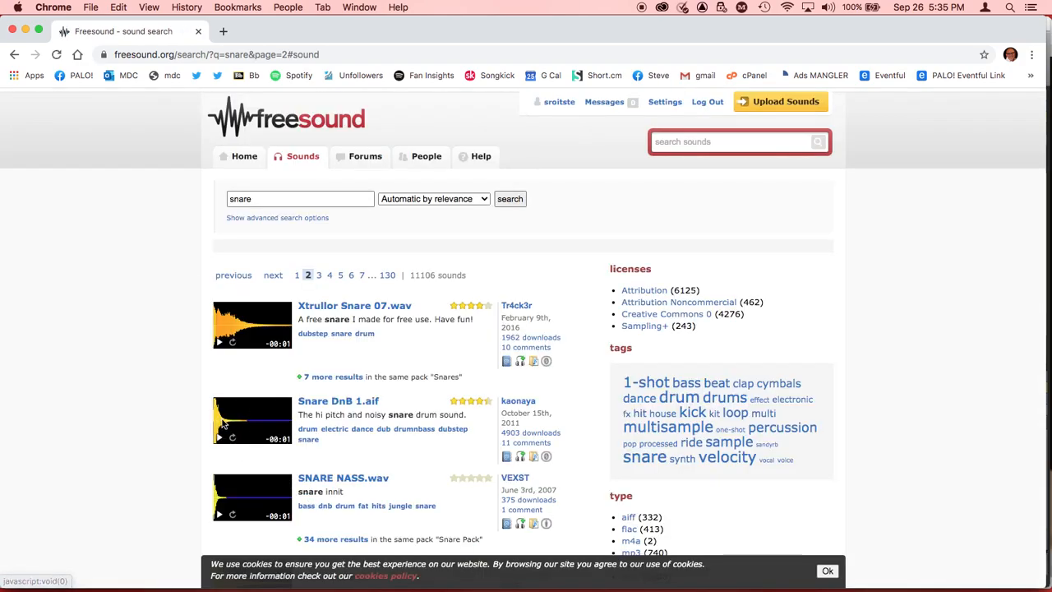
click(219, 437)
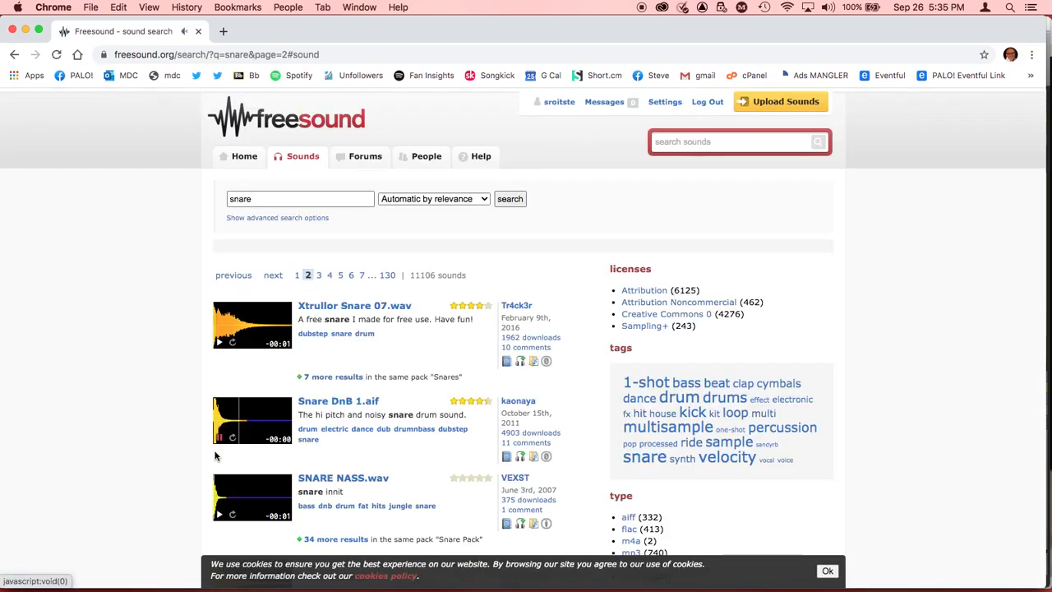
click(220, 515)
scroll(187, 476, down, 3)
scroll(186, 476, down, 5)
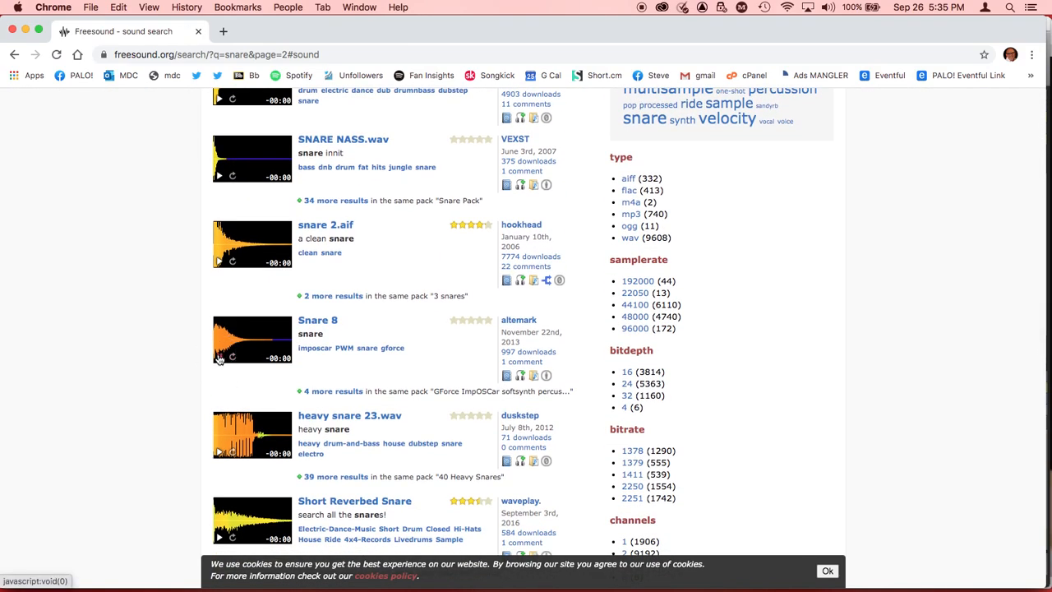
click(220, 357)
scroll(201, 411, down, 1)
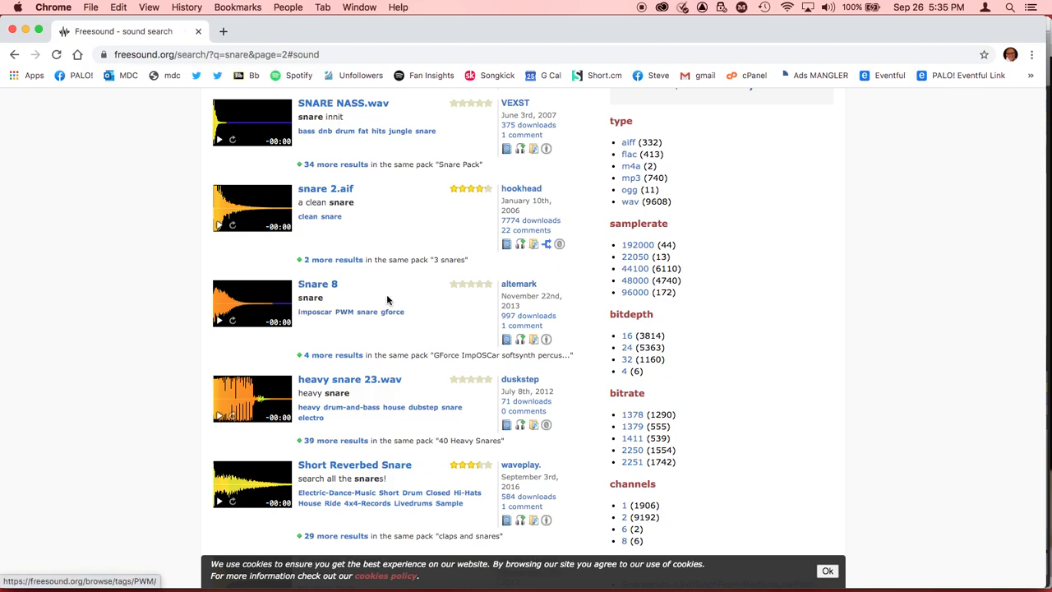
Step: Browse further through the second page of snare results and audition Snare Recon.wav
scroll(719, 197, up, 5)
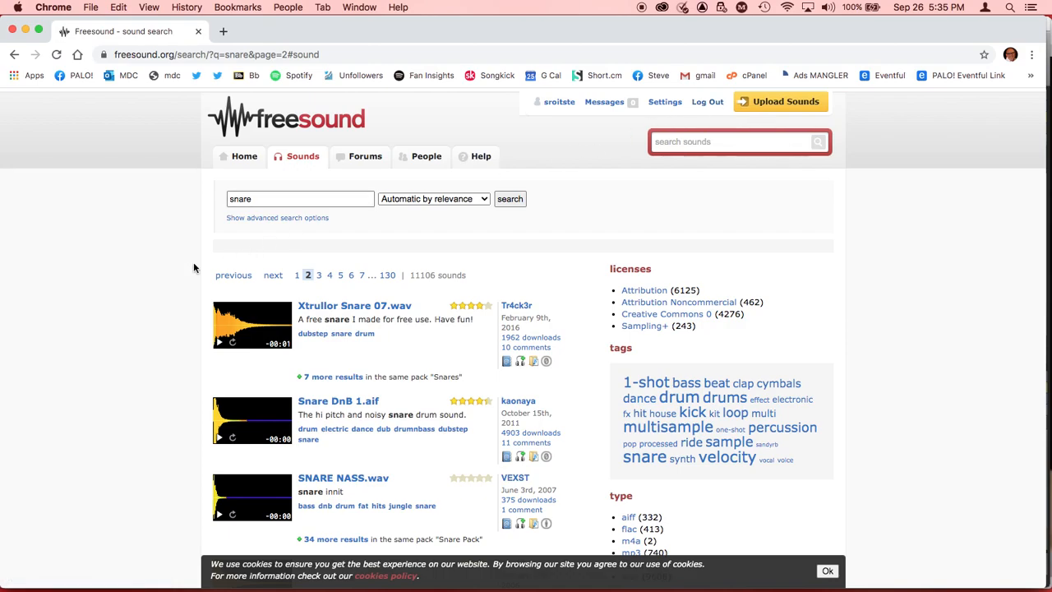
scroll(194, 267, down, 10)
scroll(194, 267, down, 4)
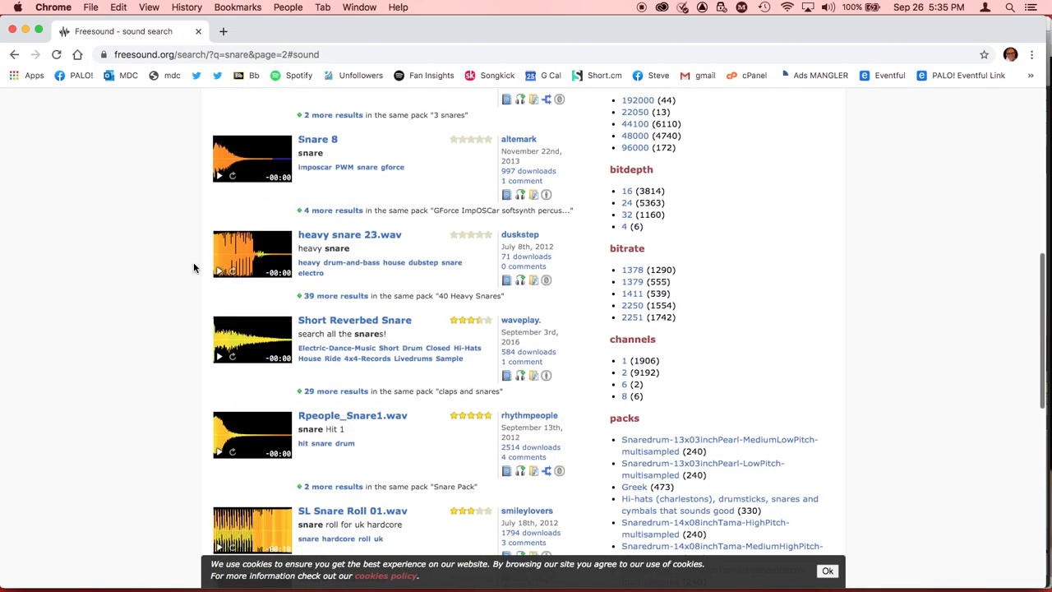
scroll(194, 267, down, 3)
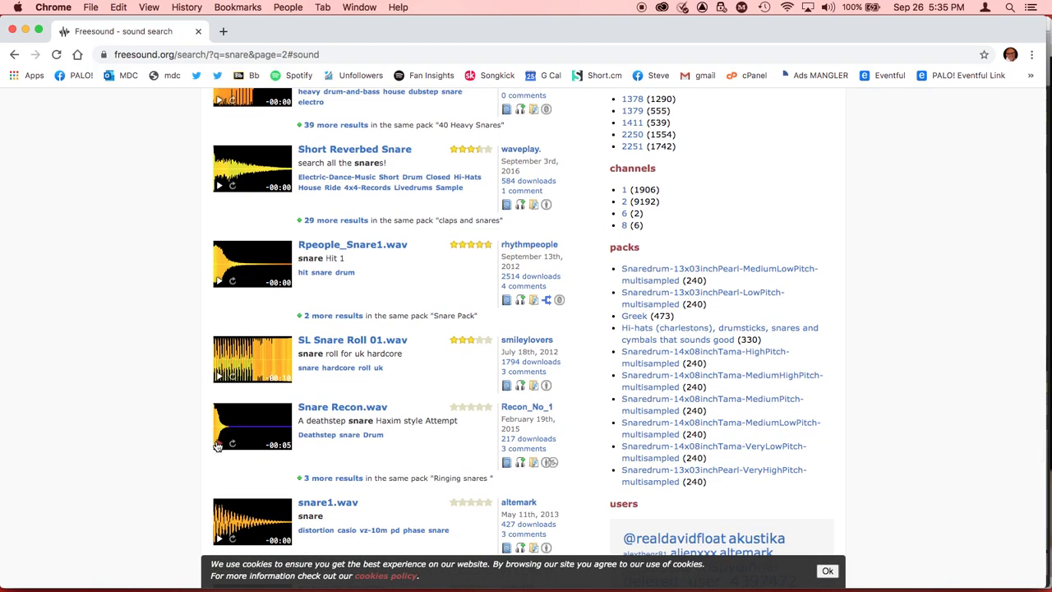
click(219, 445)
scroll(170, 423, up, 2)
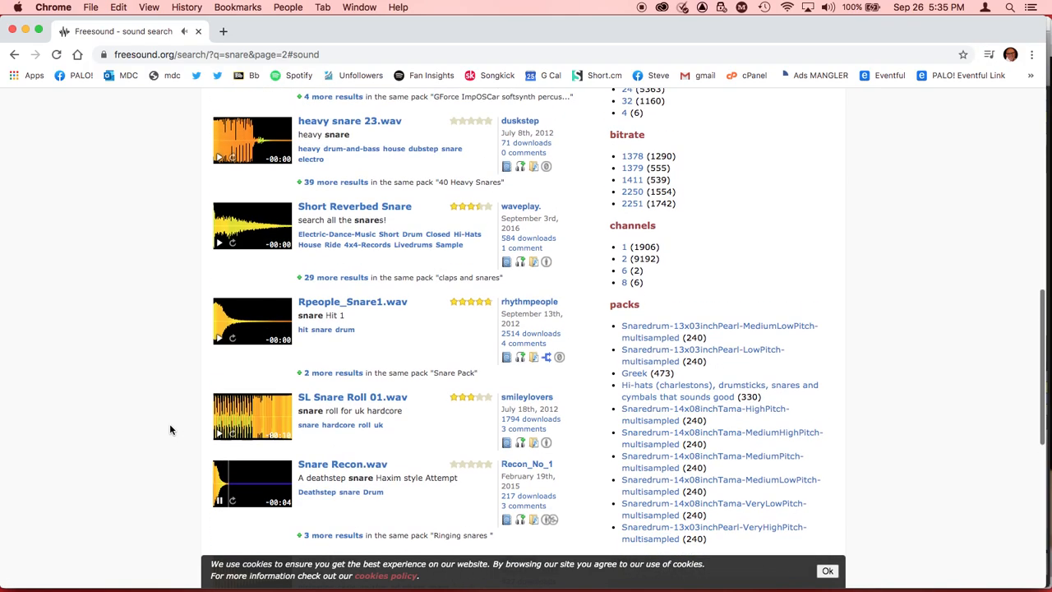
scroll(180, 358, up, 6)
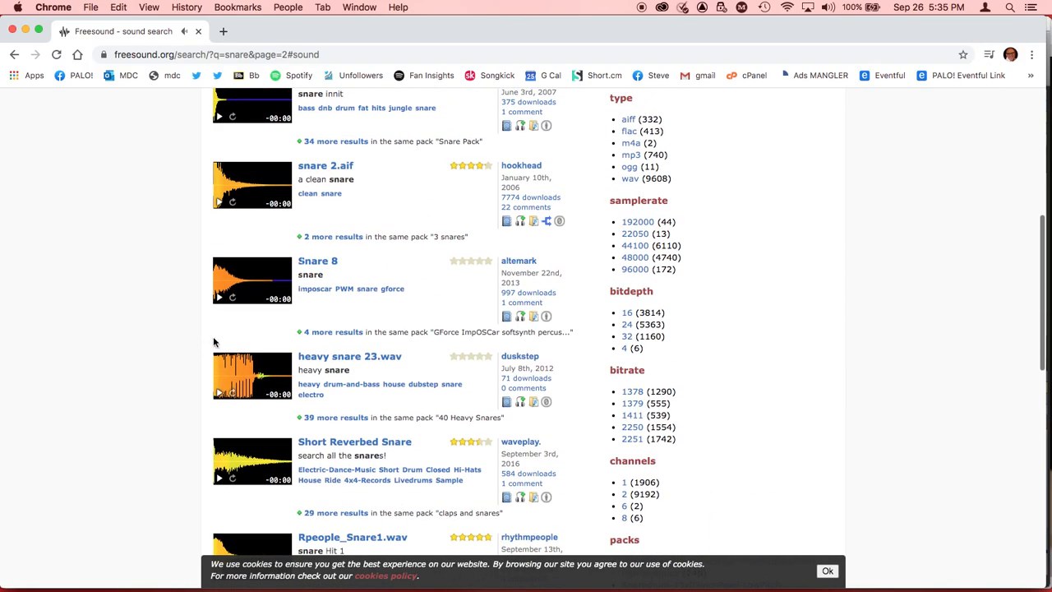
Step: Audition Snare 8 once more in the search results, open its sound page and download the WAV file
click(219, 300)
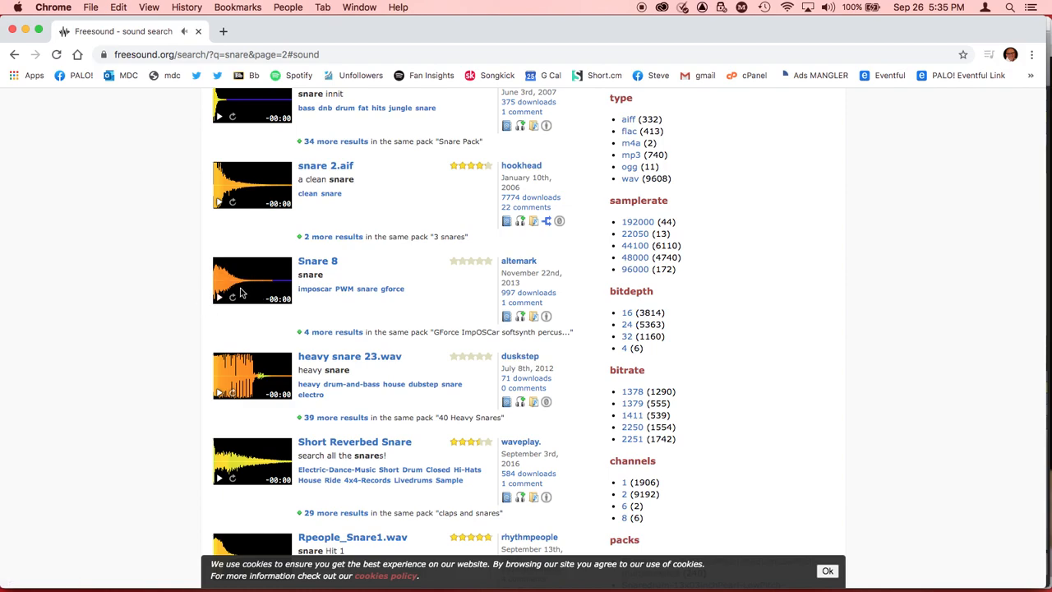
click(314, 262)
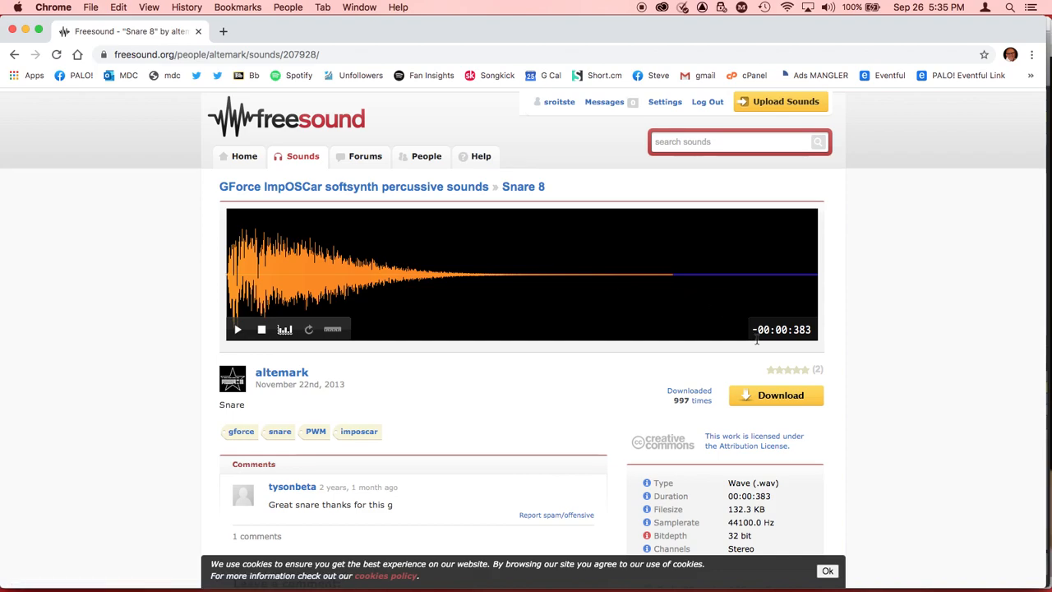
click(775, 397)
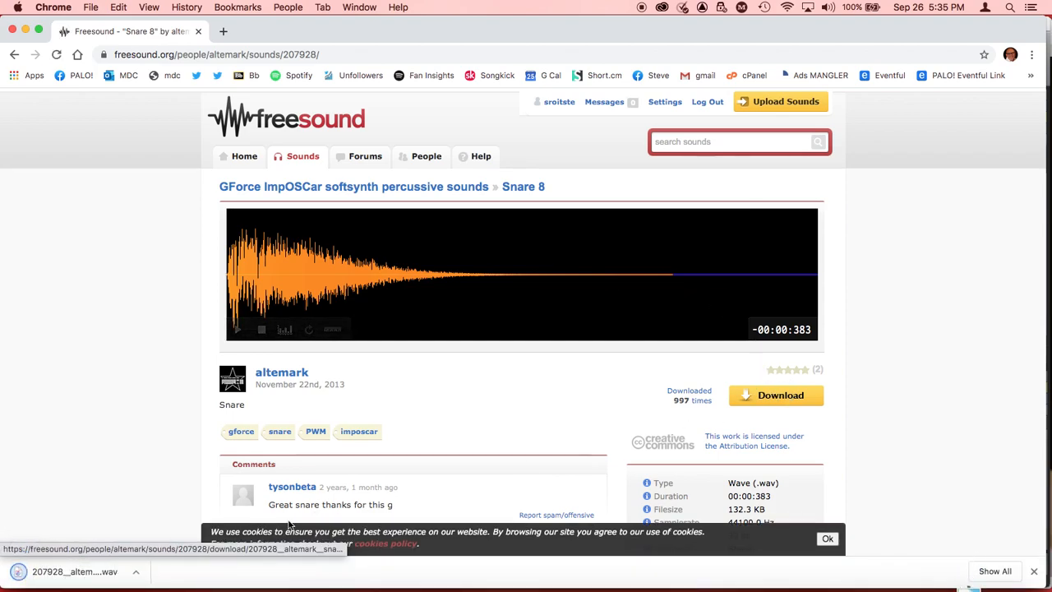
click(91, 573)
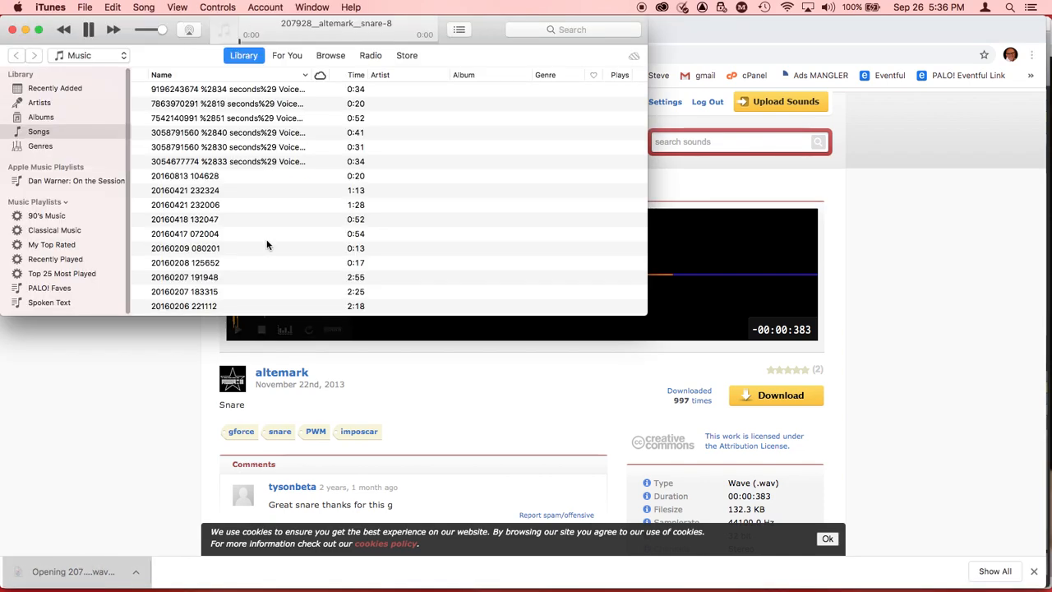
click(12, 30)
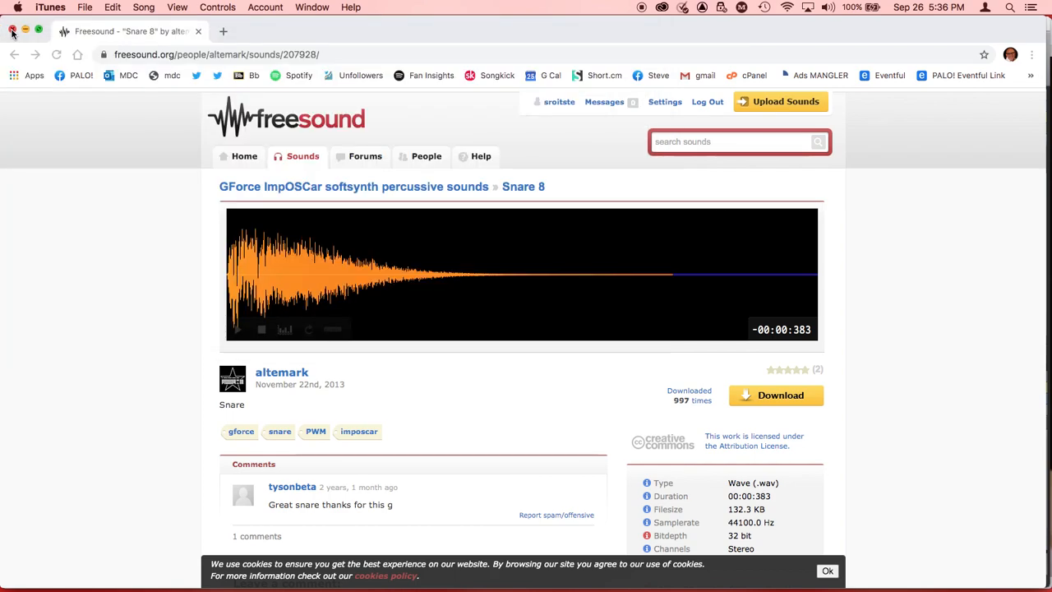
key(super+Tab)
key(super+Tab)
key(super+Tab)
key(super+Tab)
key(super+Tab)
key(super+Tab)
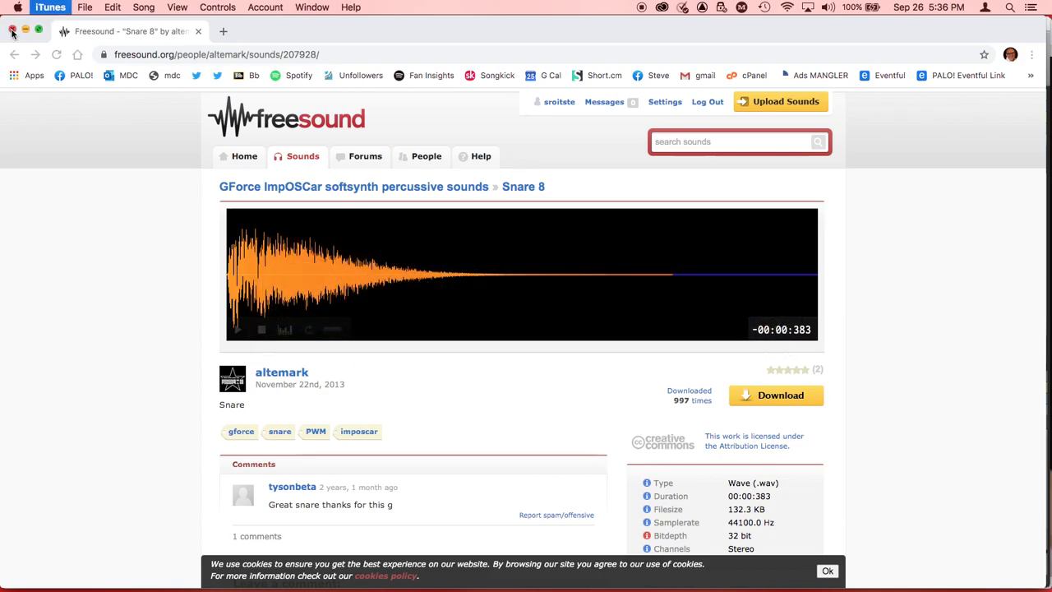
click(11, 33)
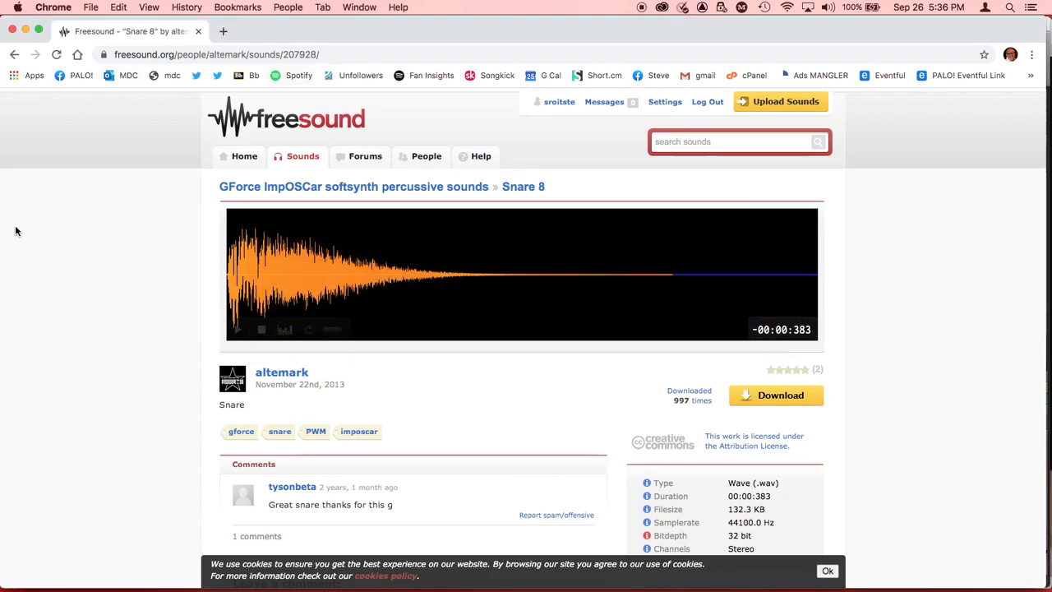
Step: Switch to Finder and show the Downloads folder in a new window
key(super+Tab)
key(super+Tab)
key(super+Tab)
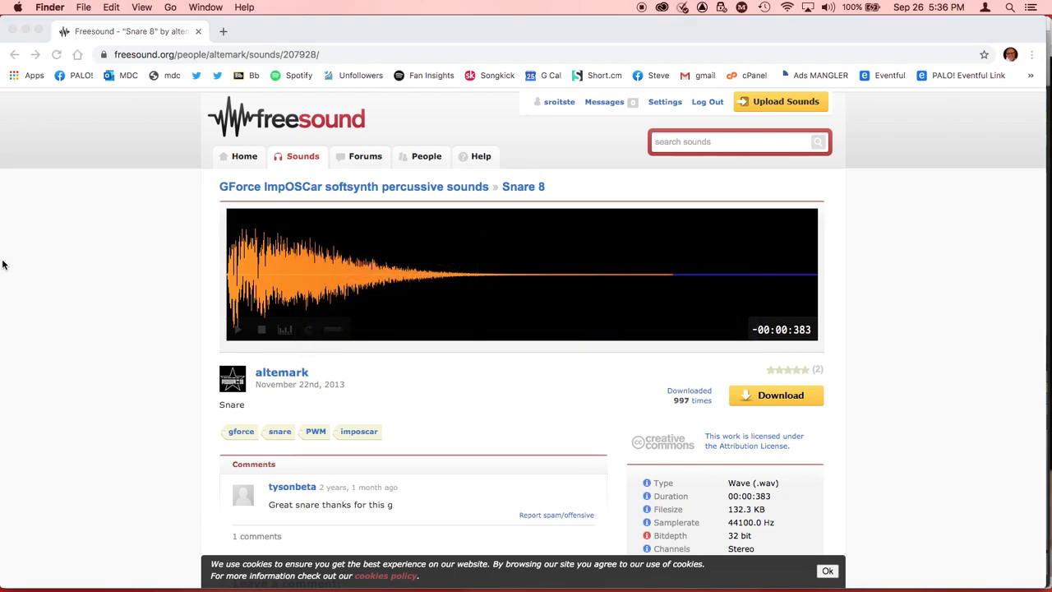
key(super+n)
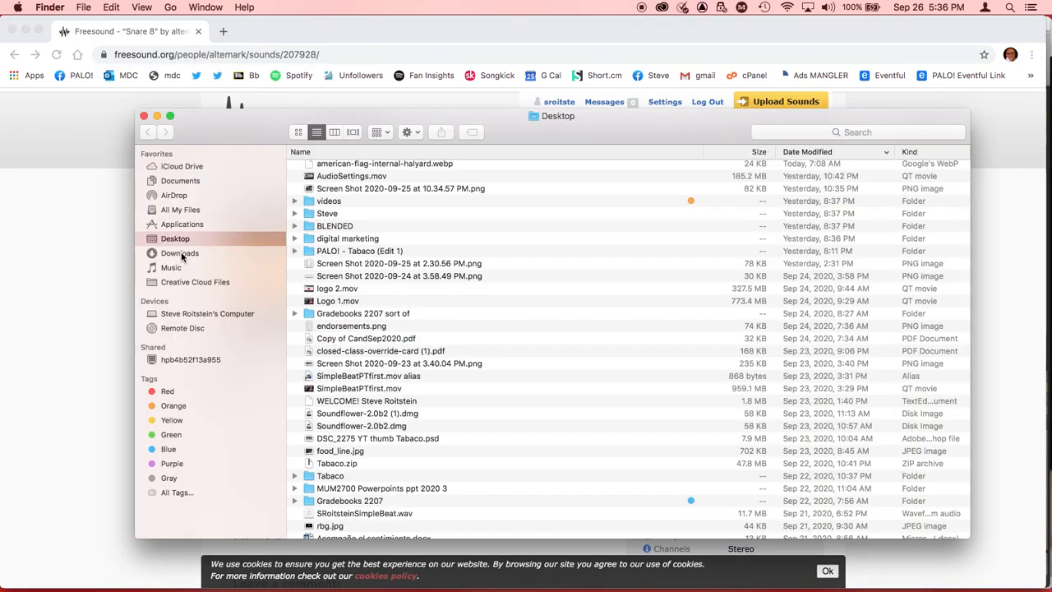
click(179, 253)
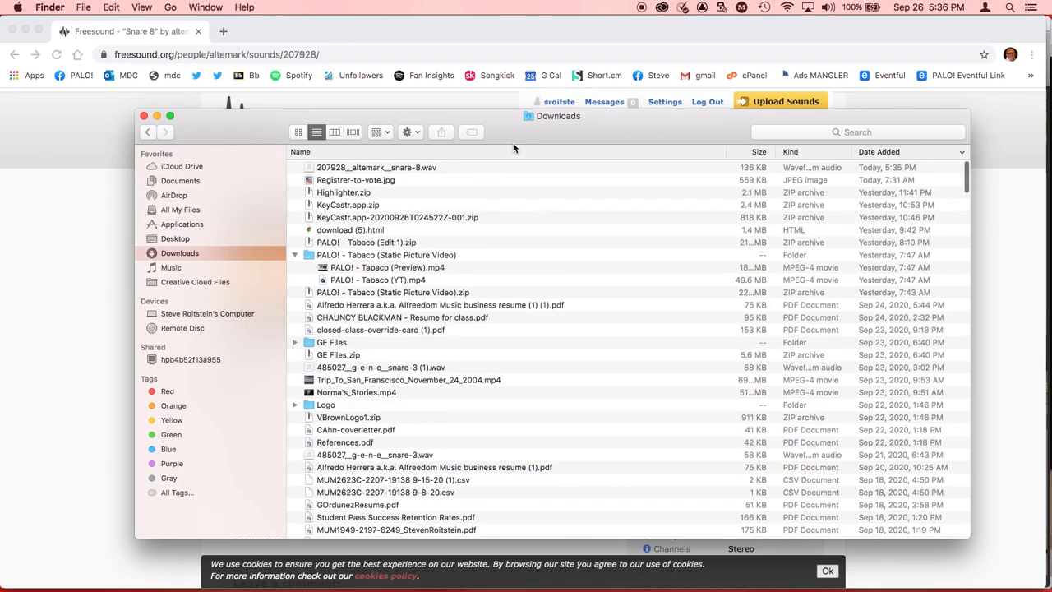
Step: Close the Freesound browser window, then shrink and reposition the Downloads window so the empty area below the Kick track is exposed
drag(500, 121, 557, 238)
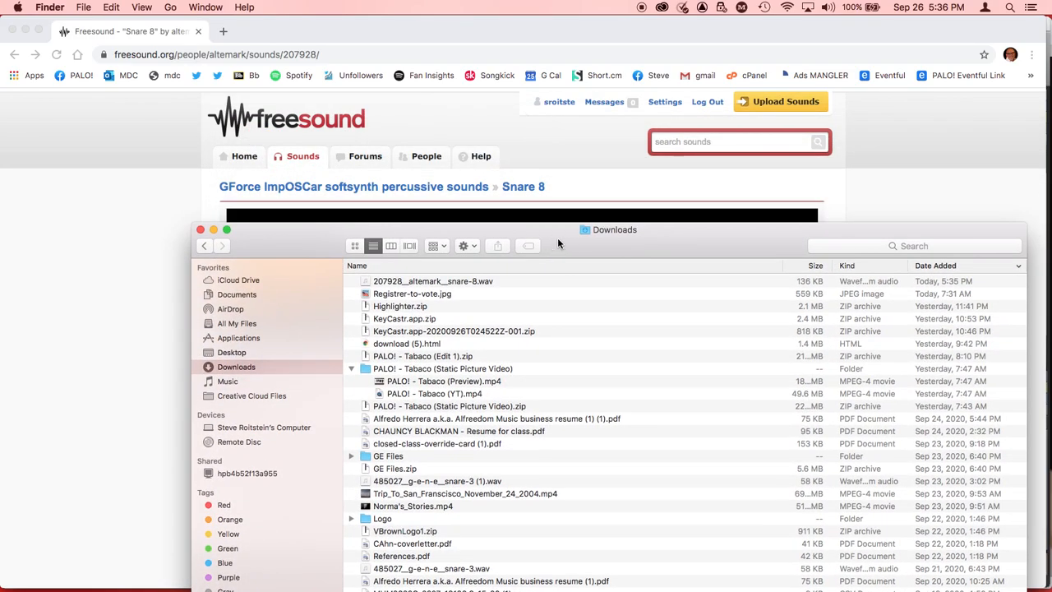
click(568, 170)
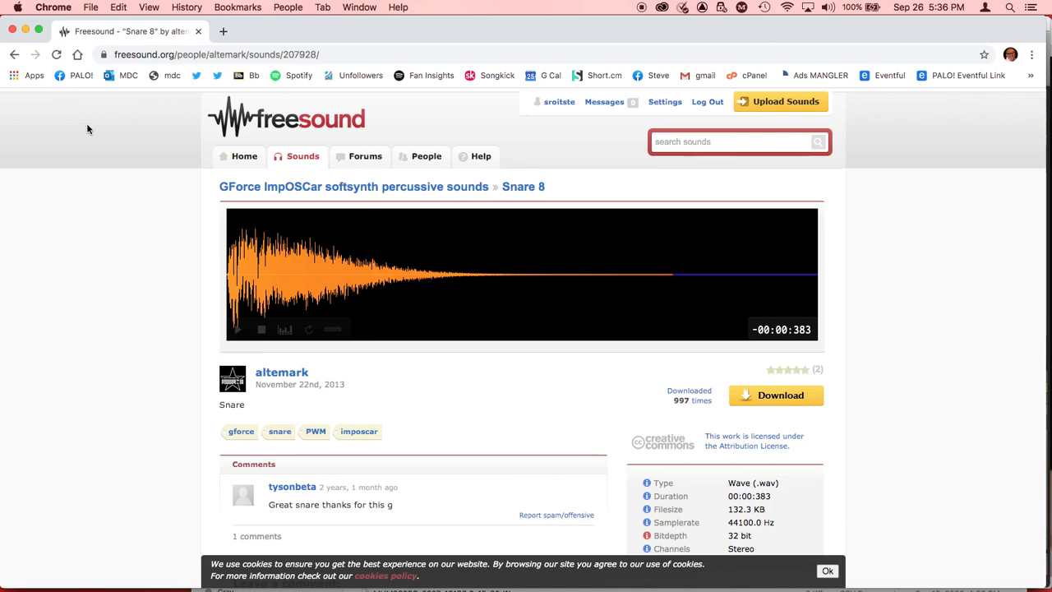
key(super+w)
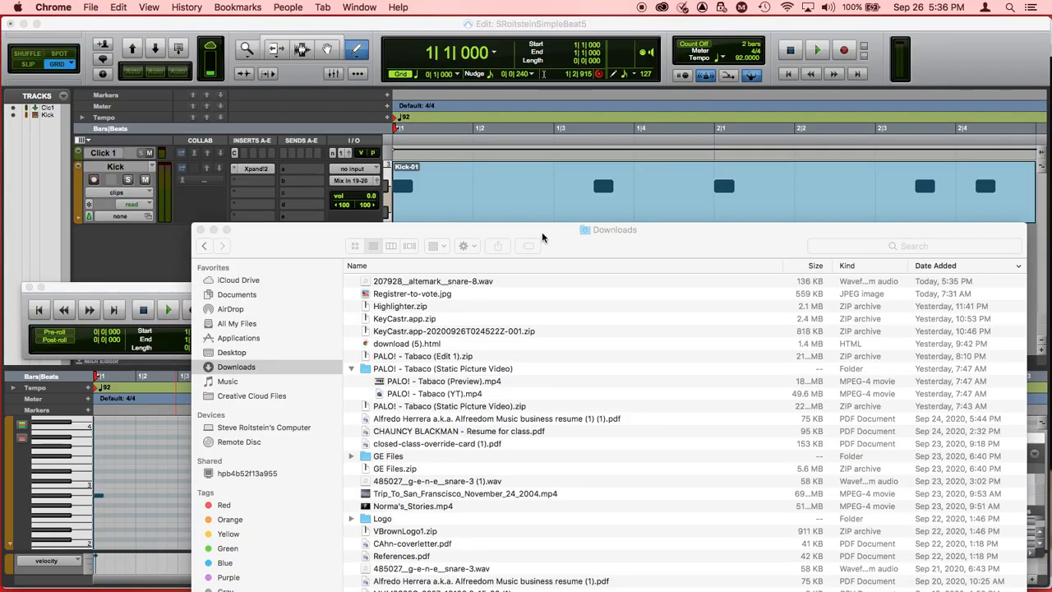
drag(543, 230, 444, 279)
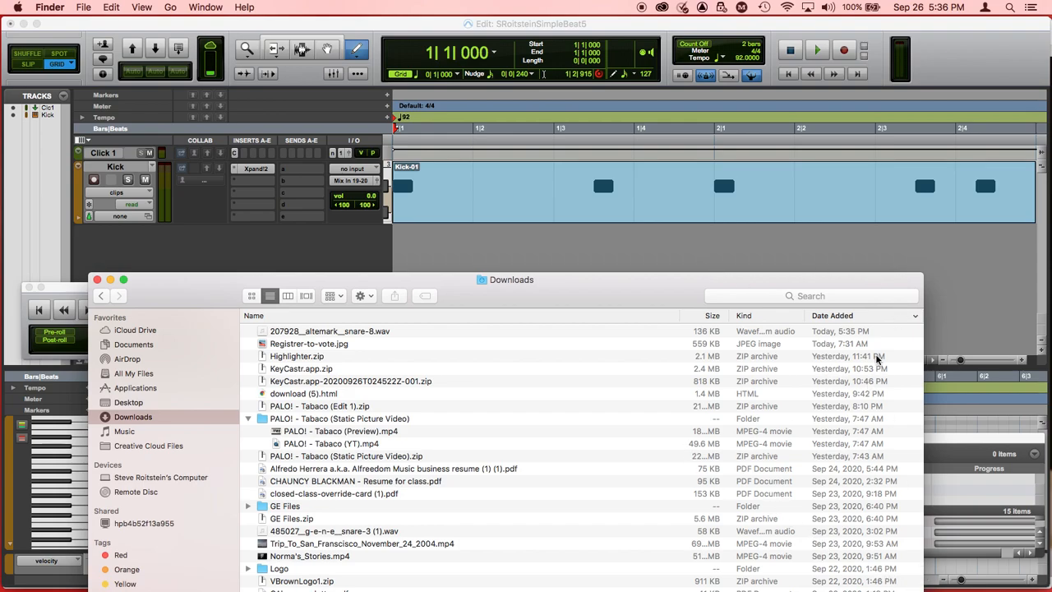
drag(894, 287, 876, 122)
drag(912, 538, 893, 199)
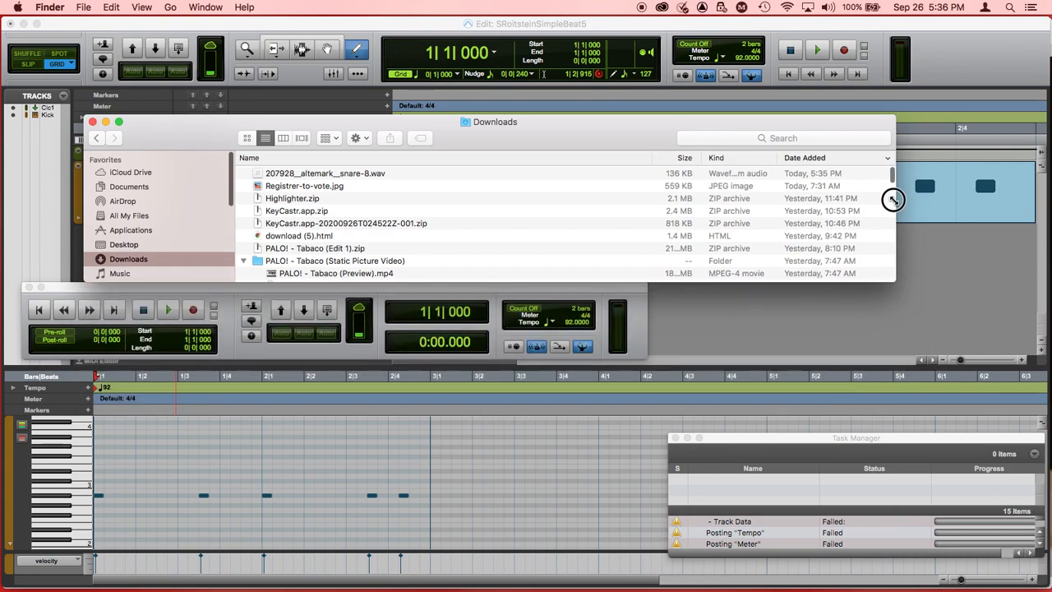
drag(826, 120, 850, 246)
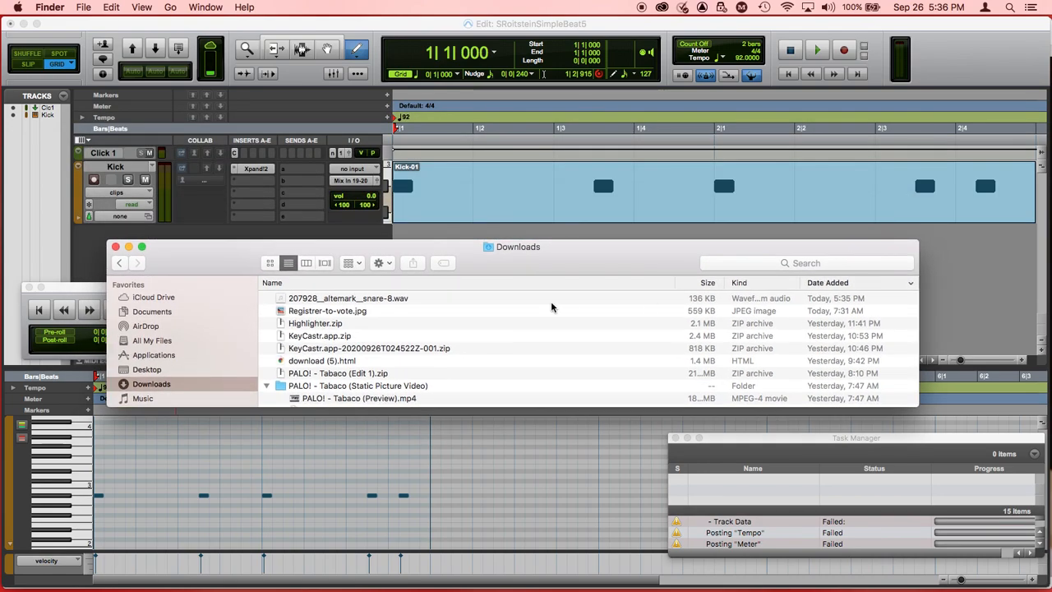
click(575, 262)
drag(588, 259, 598, 348)
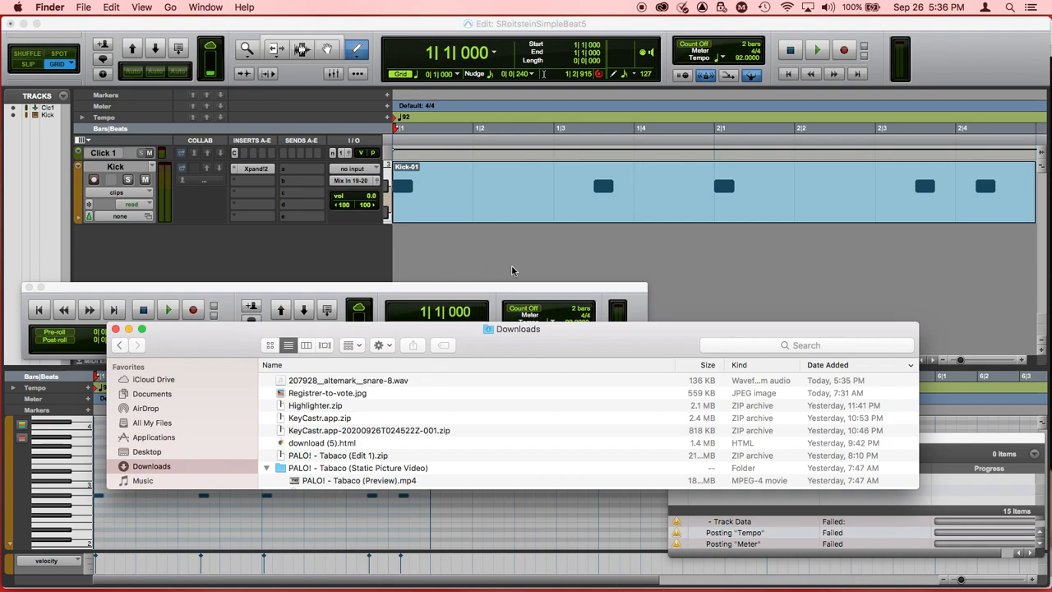
Step: Import 207928__altemark__snare-8.wav from Downloads as a new audio track below Kick at 1|3, and move the Transport window clear of it
click(432, 382)
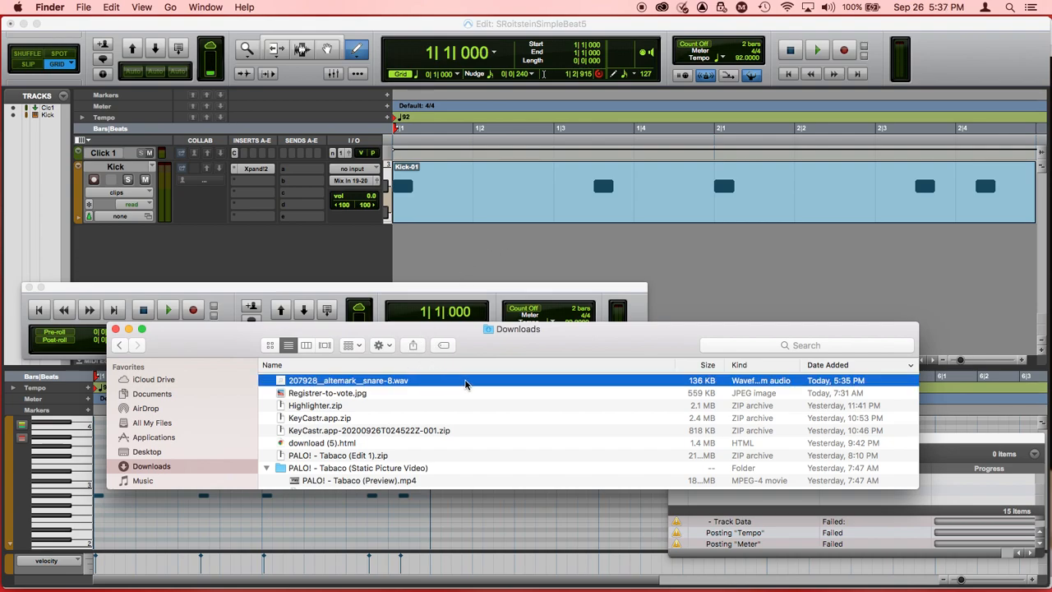
click(472, 381)
drag(472, 381, 521, 267)
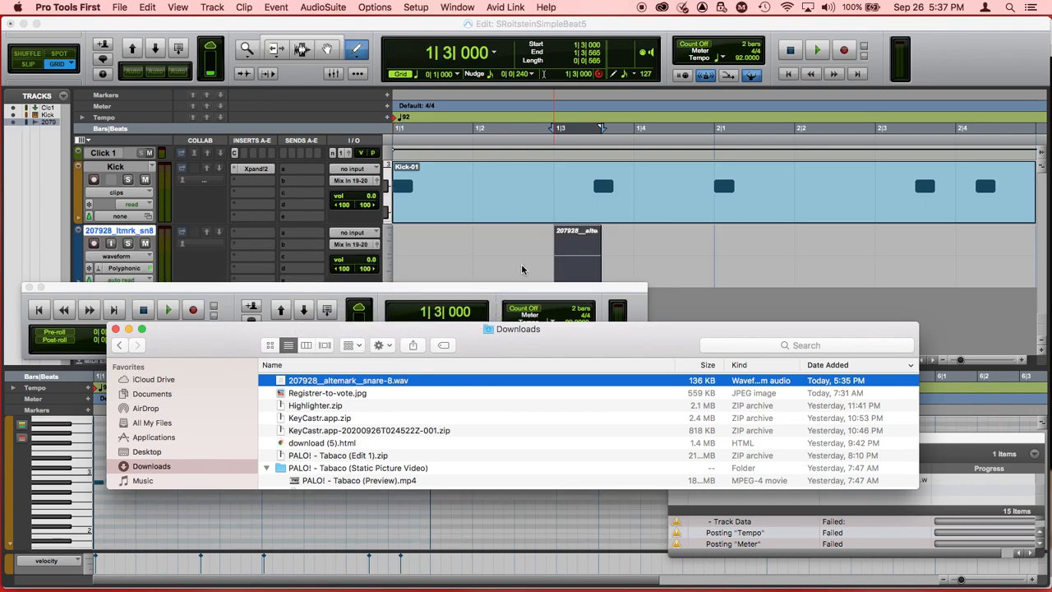
drag(633, 288, 638, 376)
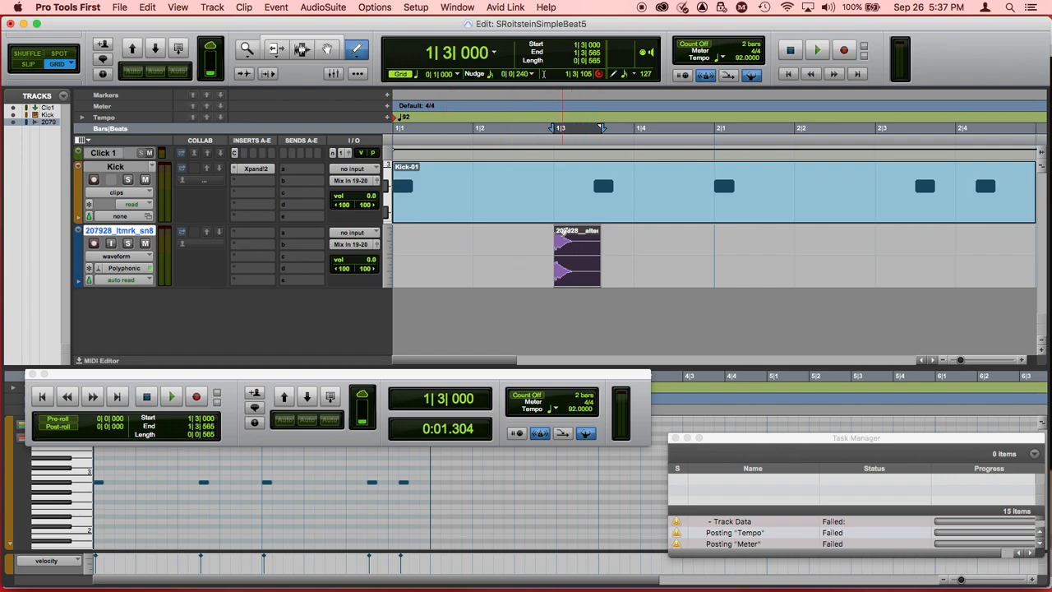
Step: Move the snare clip to beat 2 of bar 1 with the Grabber tool and play the beat from the start
click(327, 49)
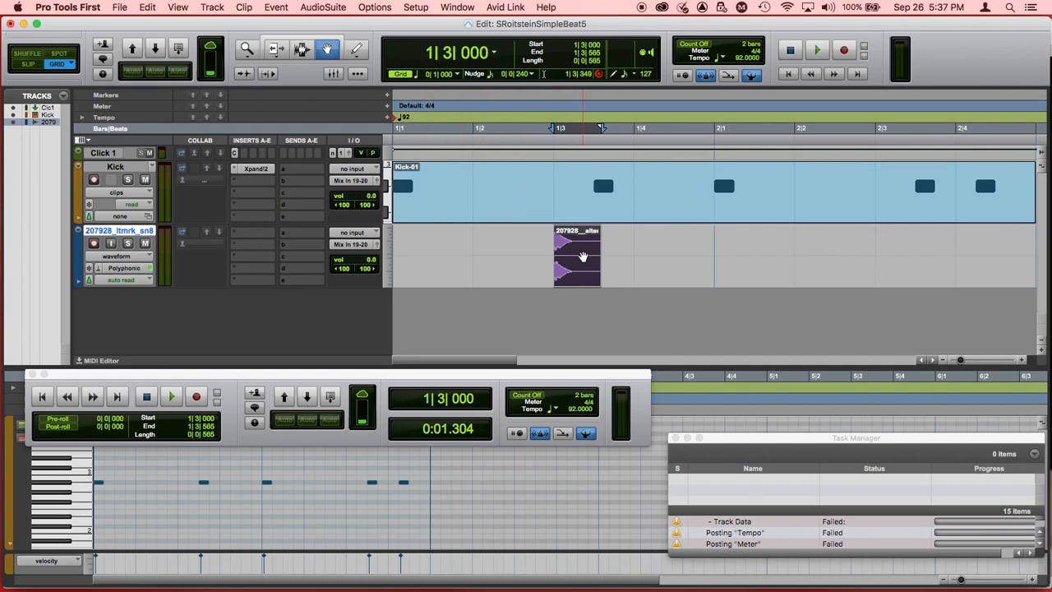
drag(581, 256, 526, 251)
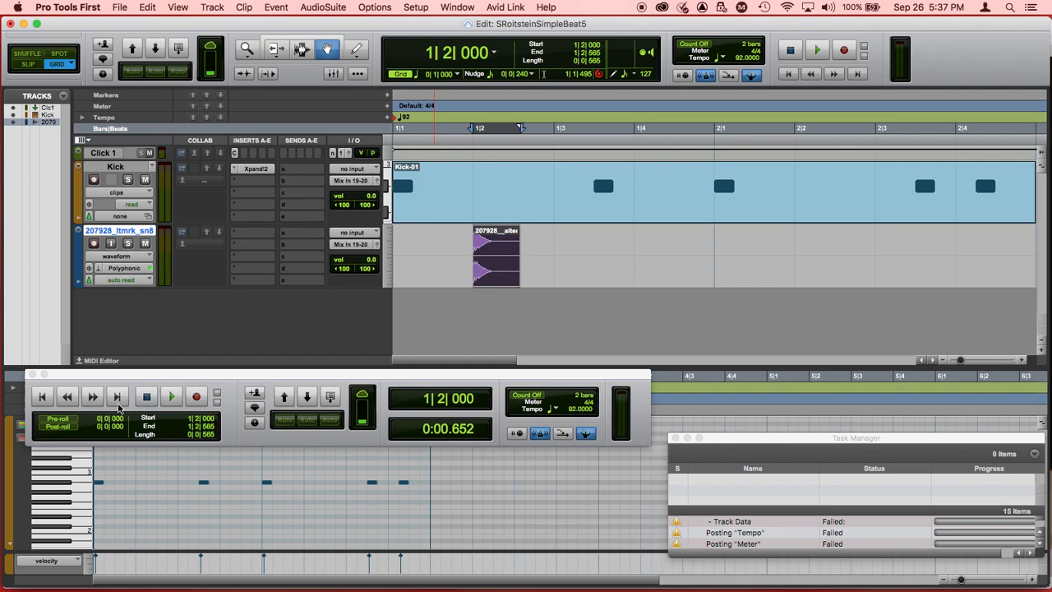
click(47, 399)
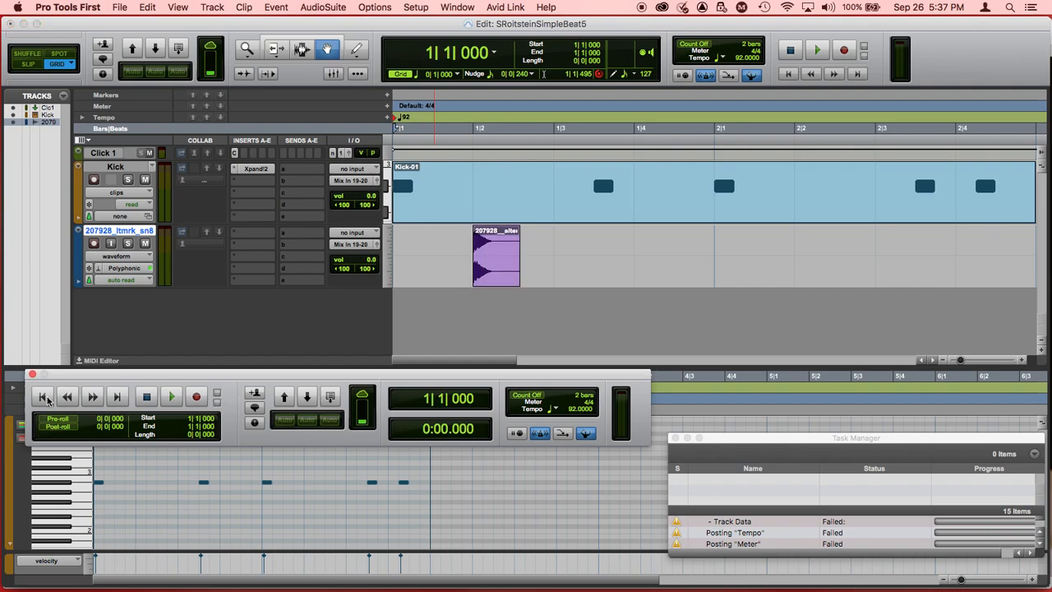
key(space)
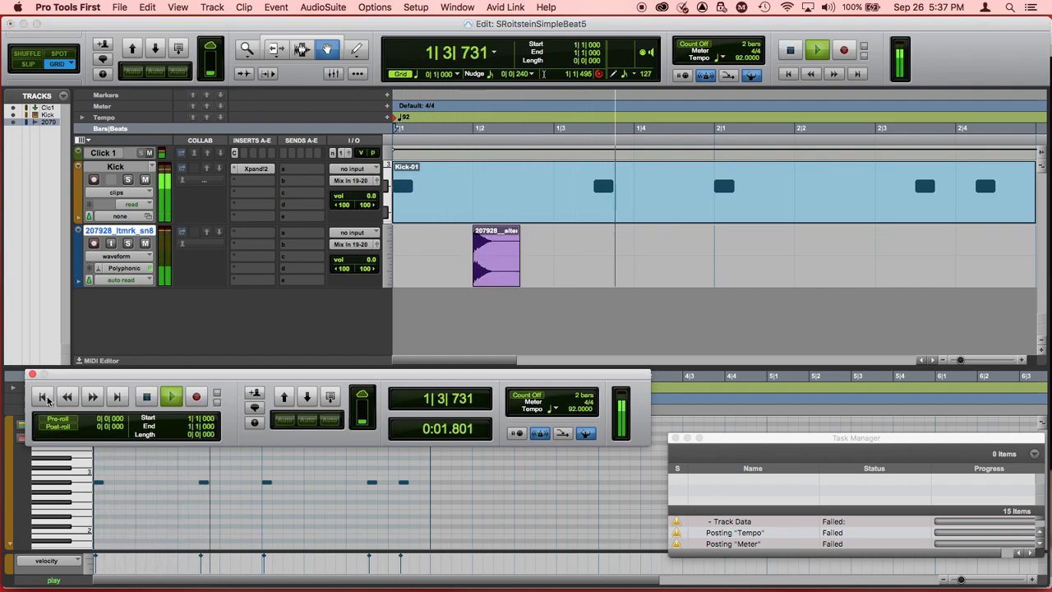
key(space)
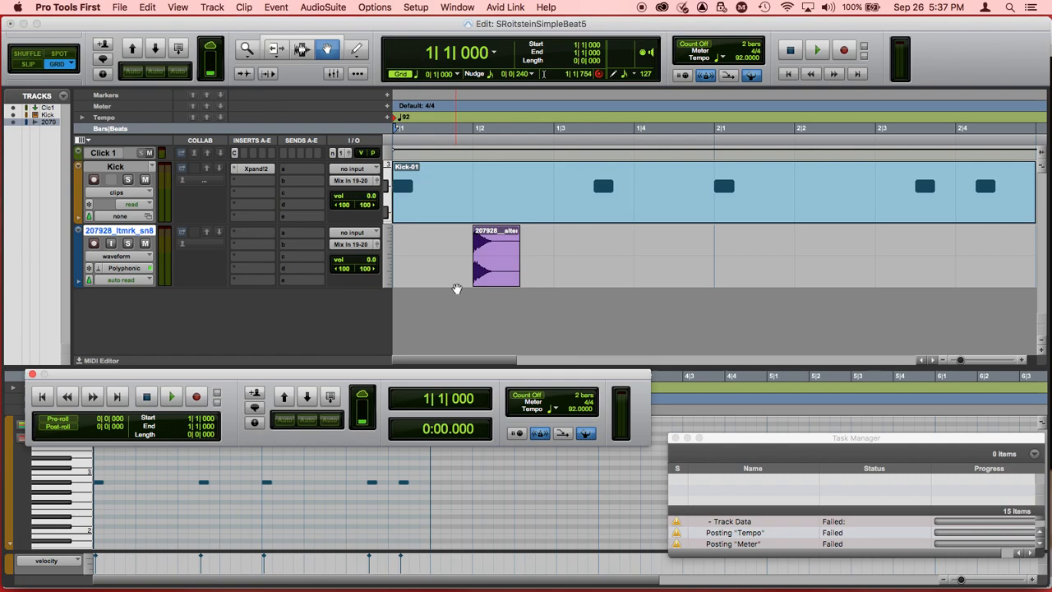
Step: Copy the snare clip to beat 4 of bar 1 and play the beat from the start
click(507, 251)
drag(507, 251, 644, 251)
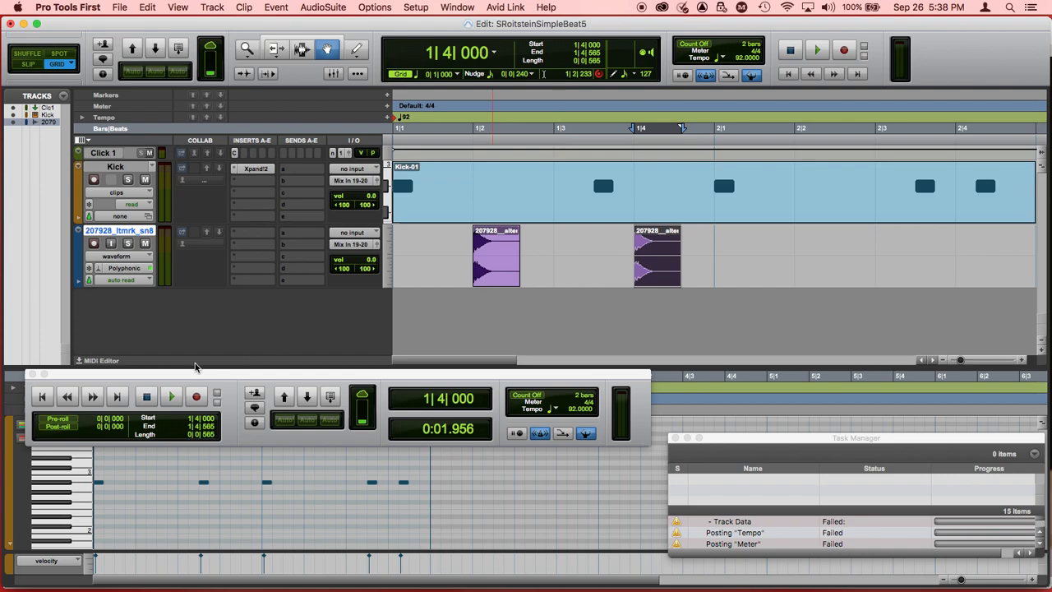
click(43, 396)
key(space)
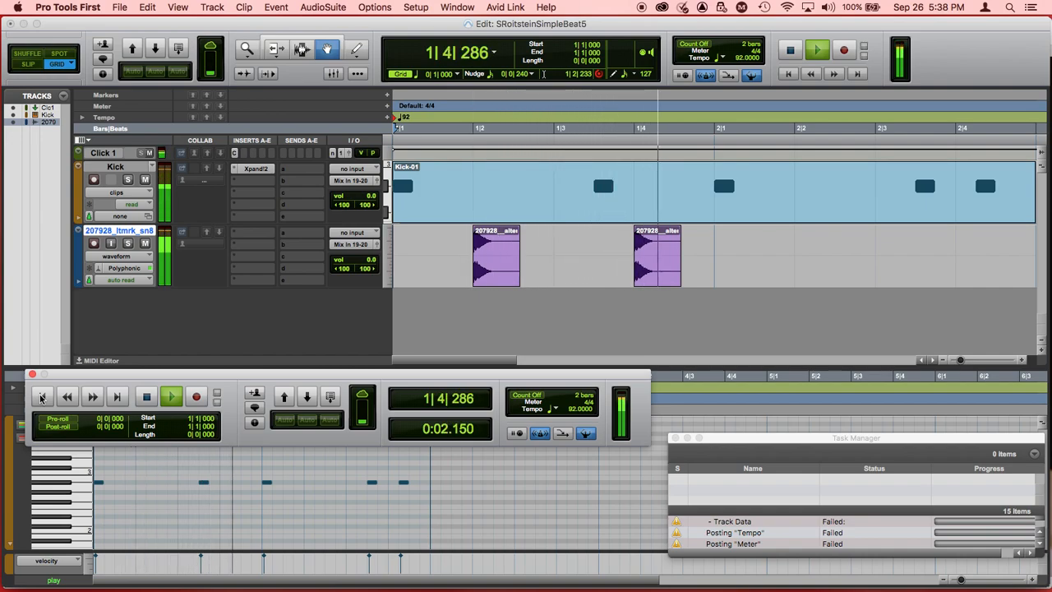
key(space)
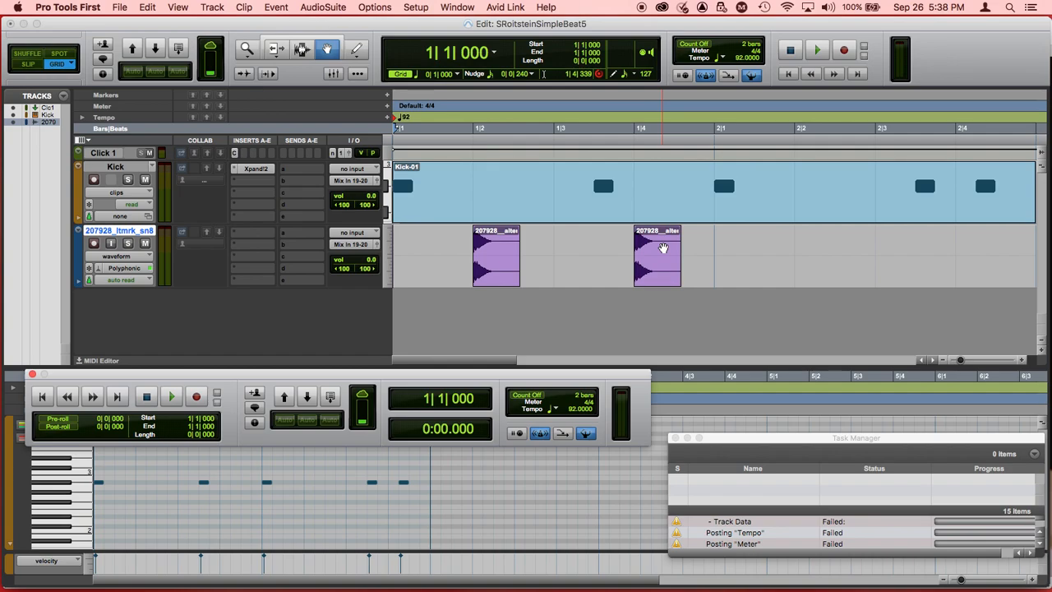
Step: Copy the snare clip to beats 2 and 4 of bar 2 and play the pattern from the start
drag(662, 248, 816, 227)
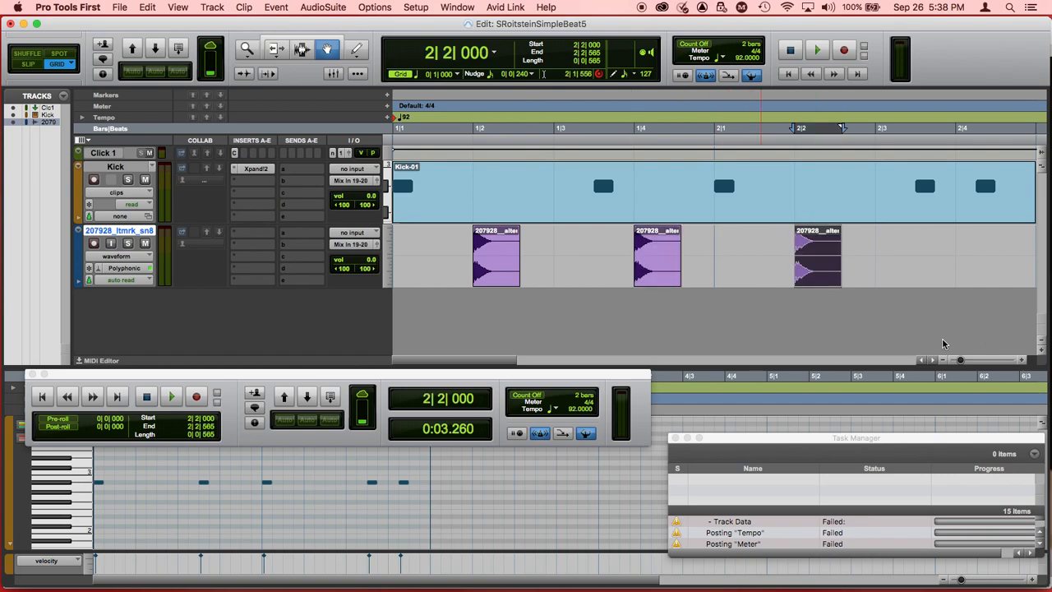
drag(828, 268, 969, 245)
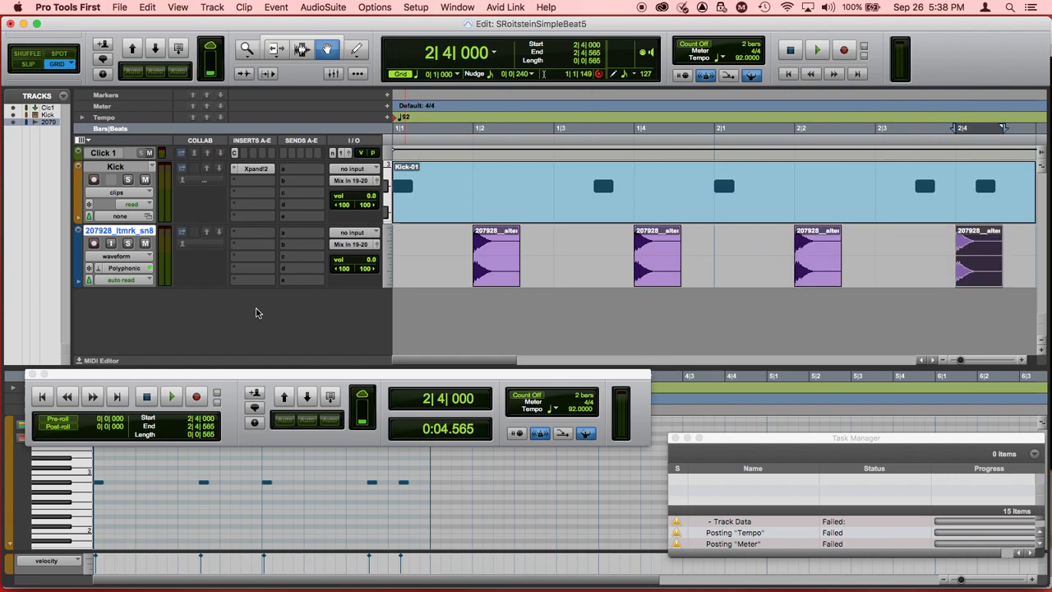
click(44, 396)
click(171, 397)
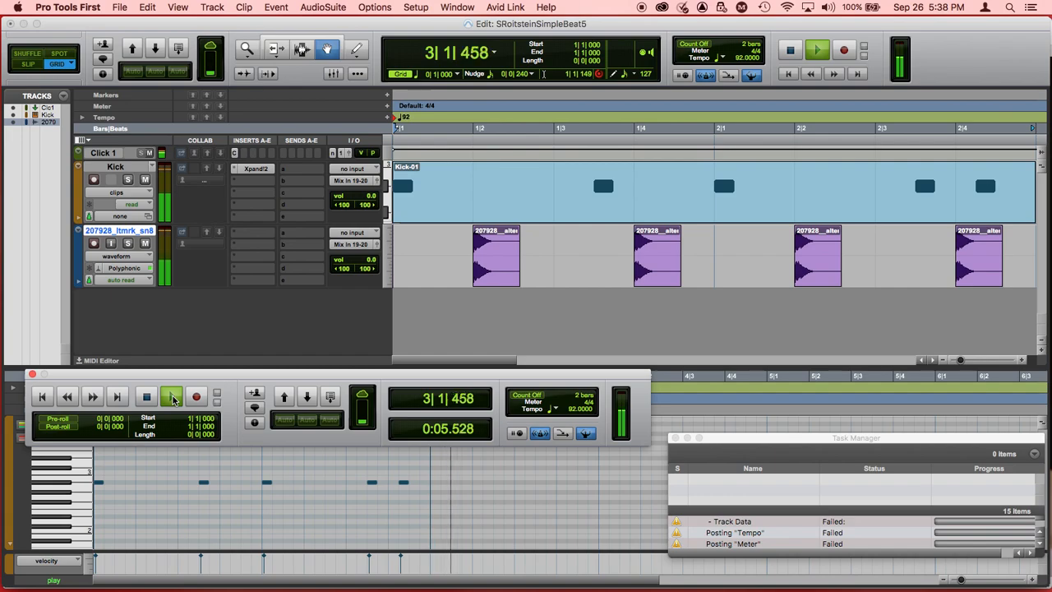
click(146, 397)
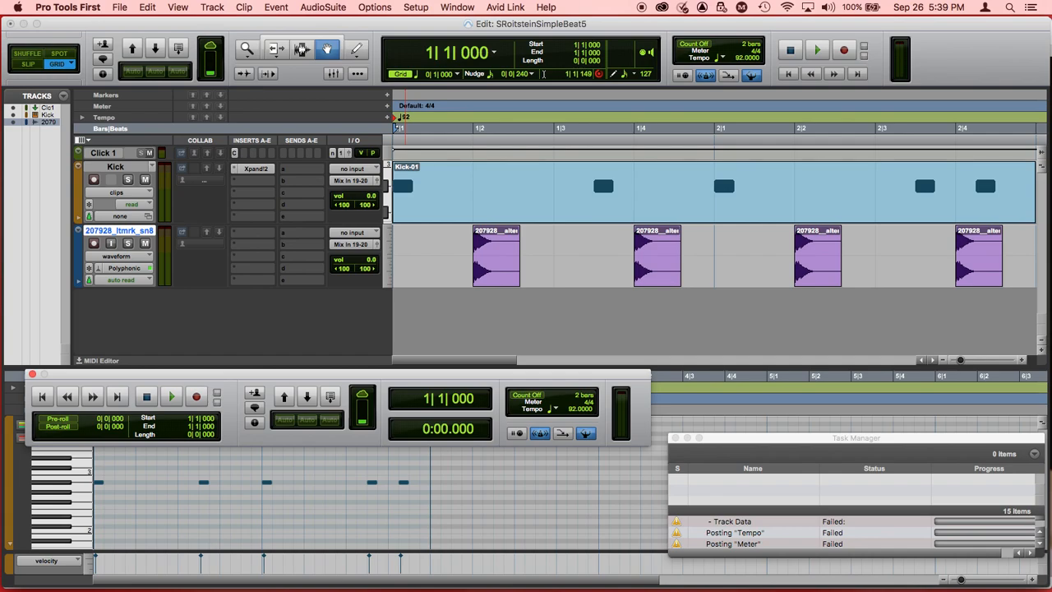
Step: Mute the Click 1 track and play the kick and snare pattern from the start
click(149, 155)
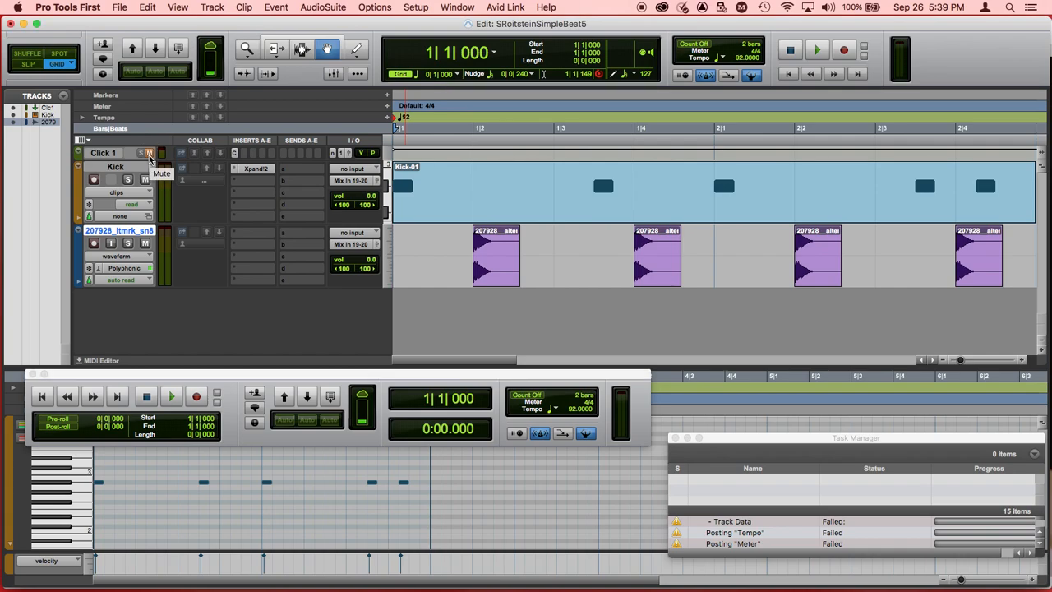
click(150, 154)
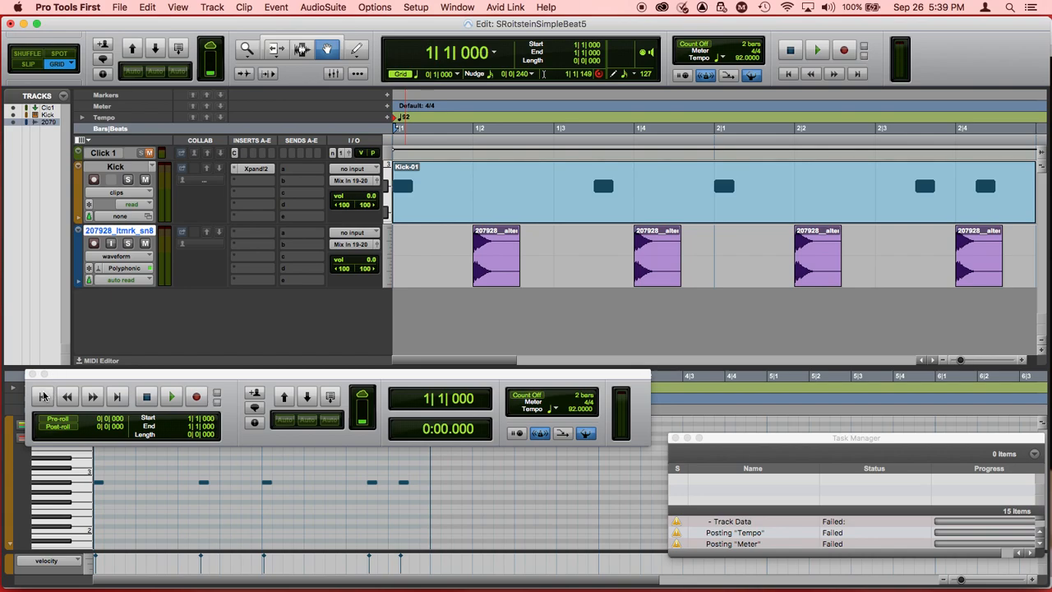
click(47, 397)
click(170, 396)
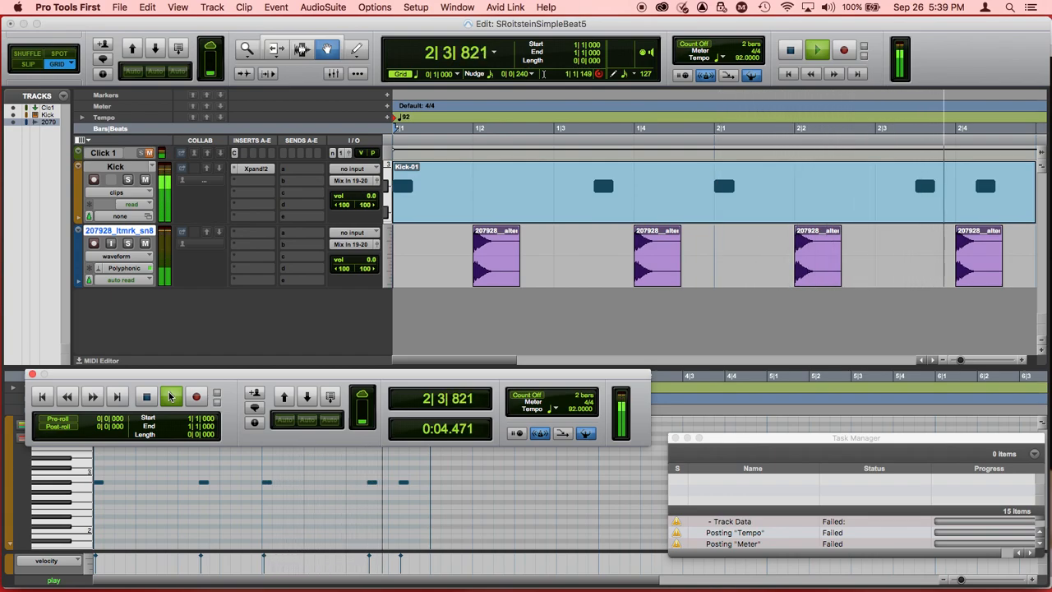
Step: Set the session tempo to 132 BPM and play the beat from the start
click(170, 396)
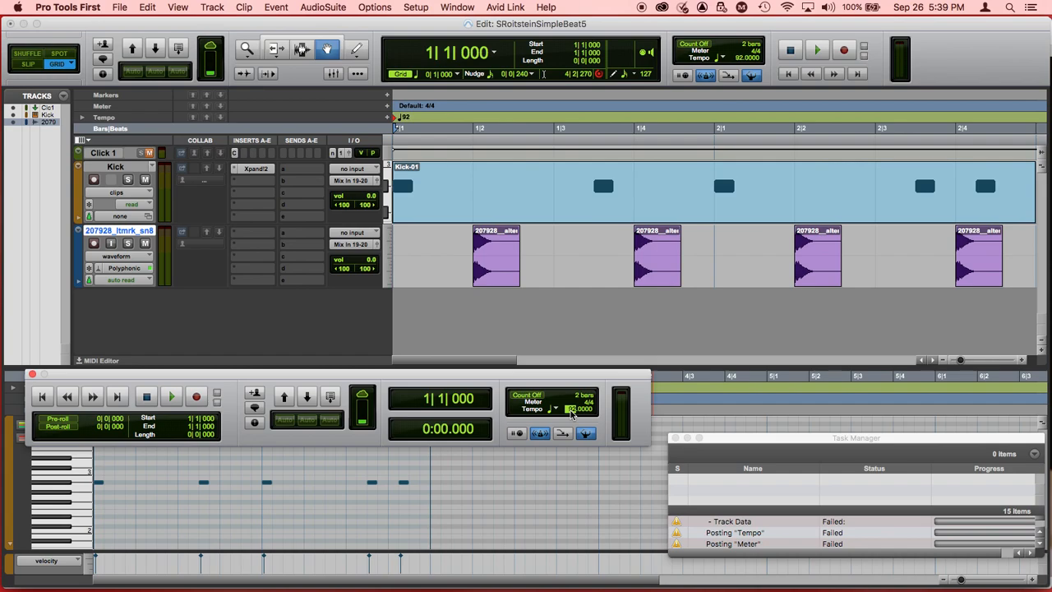
text(132)
key(Return)
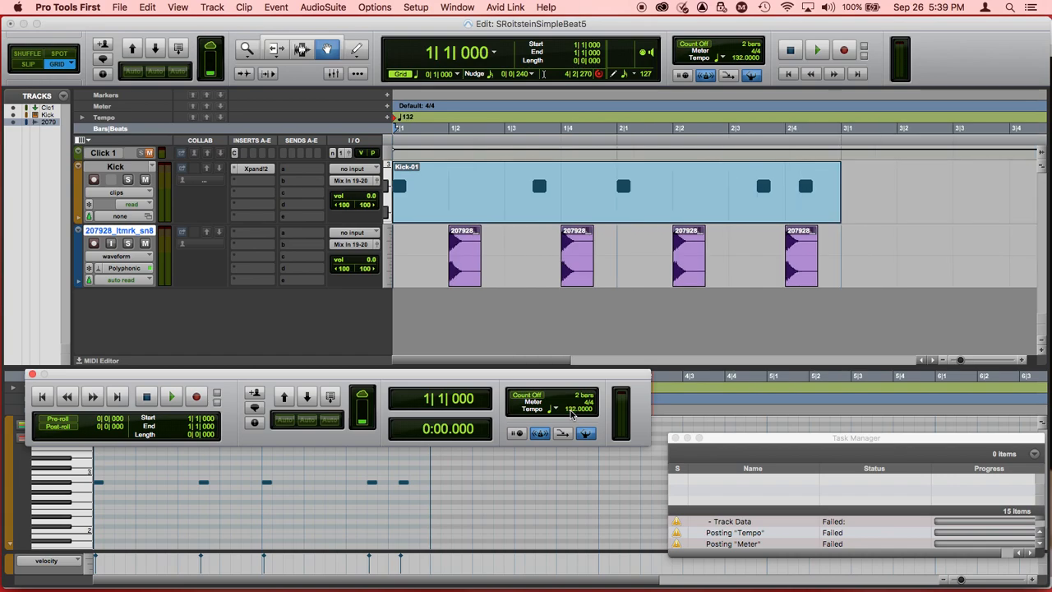
click(173, 398)
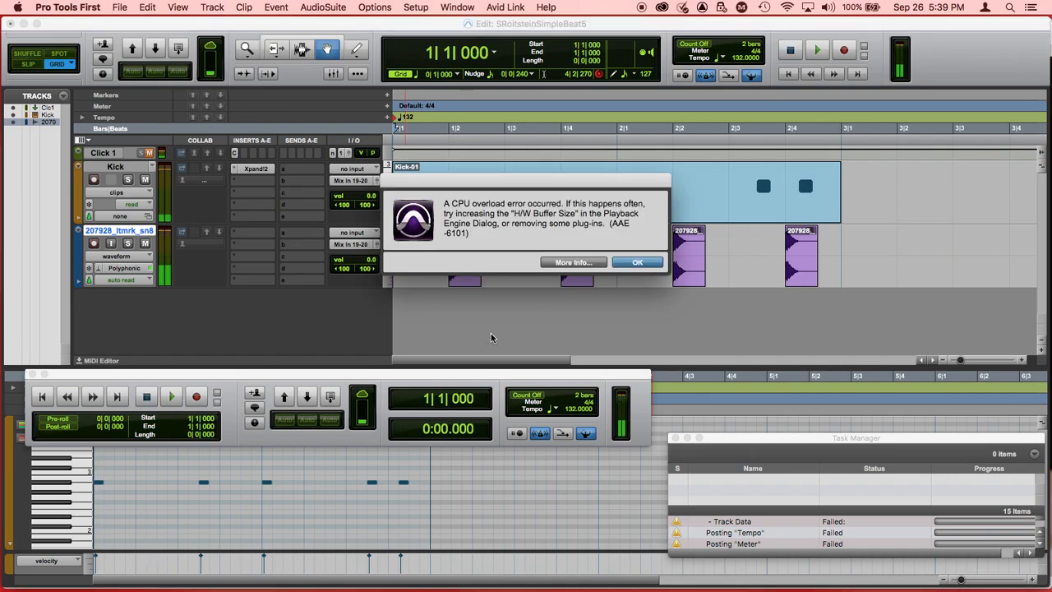
click(638, 264)
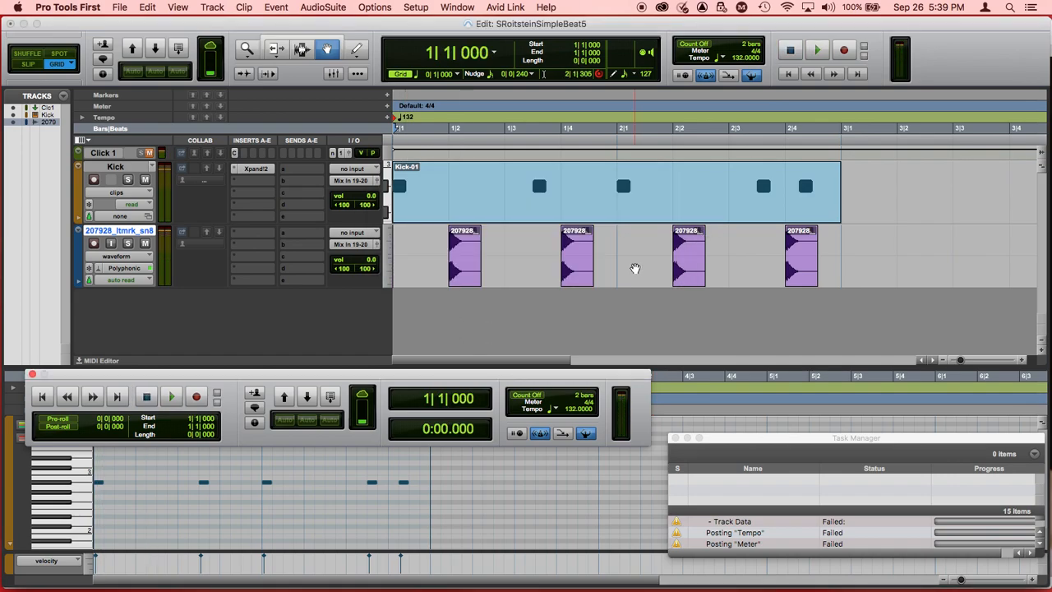
key(space)
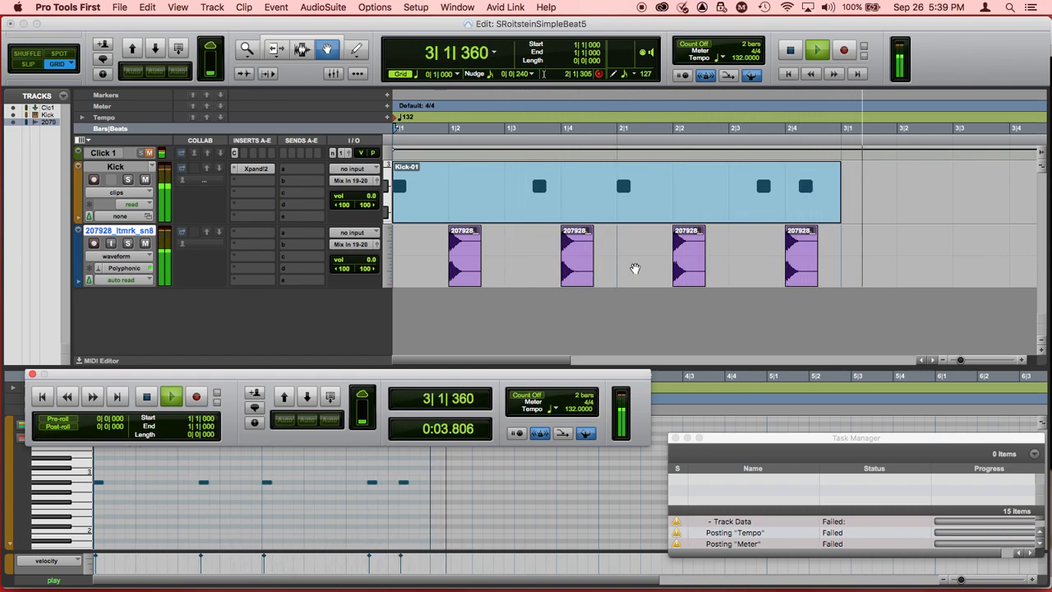
key(space)
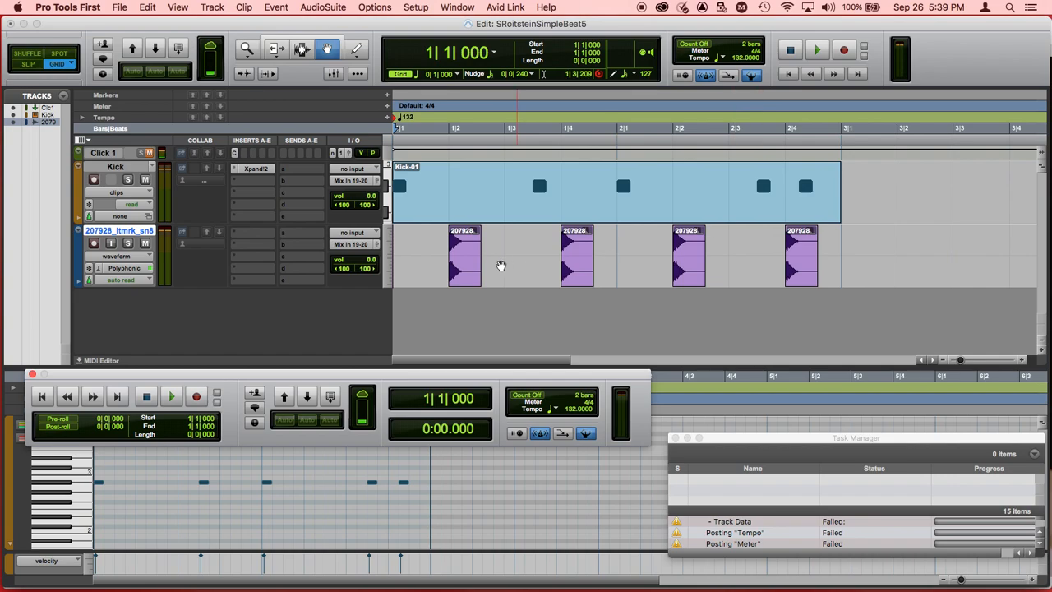
Step: Select bars 1 and 2 across the kick and snare tracks with the Selector tool and repeat the selection 5 times
click(942, 359)
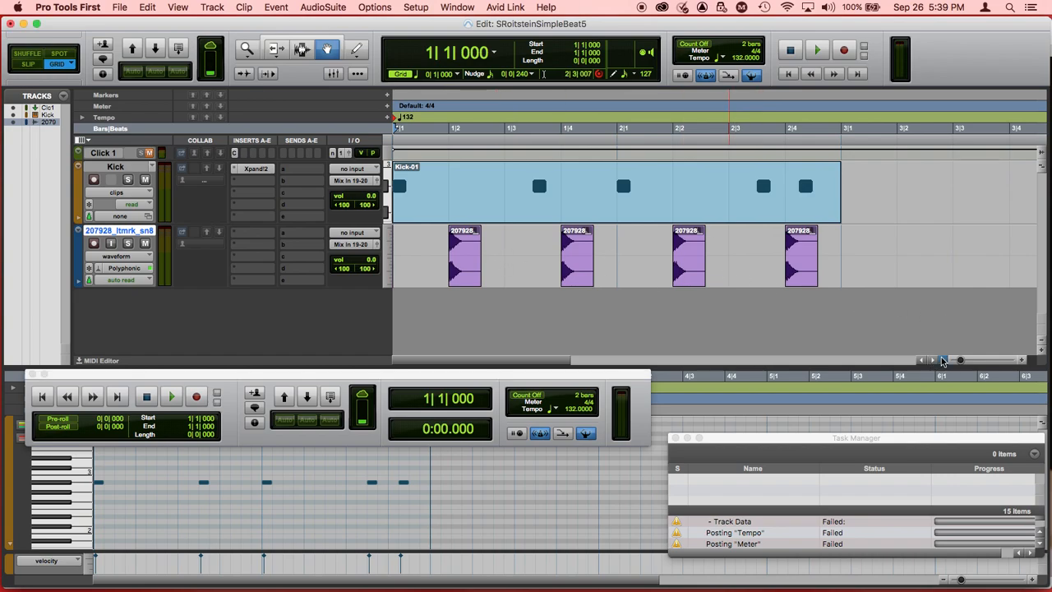
click(943, 360)
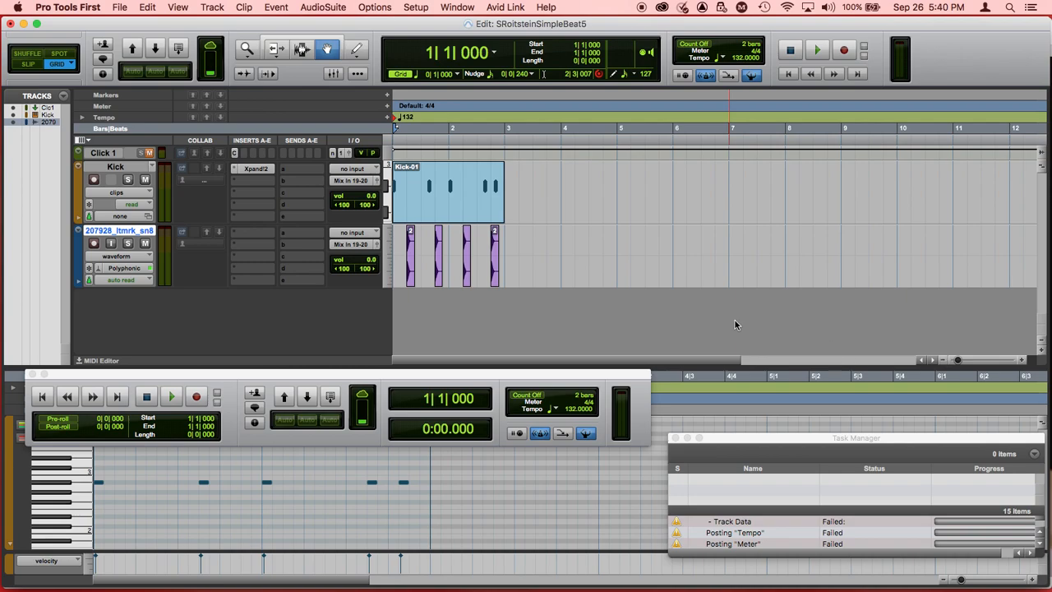
click(302, 49)
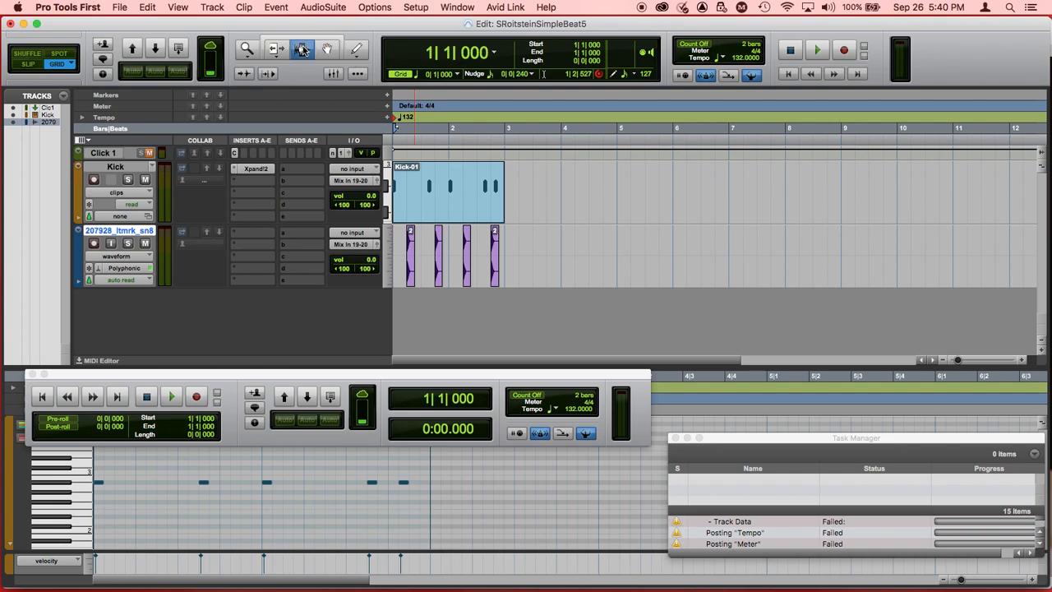
click(504, 271)
drag(503, 271, 366, 193)
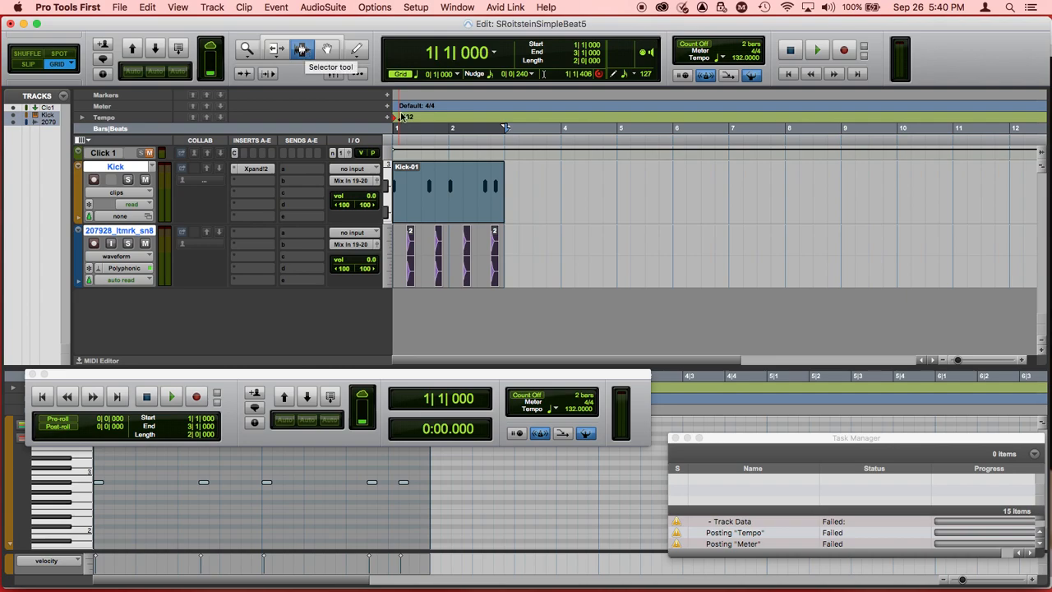
drag(514, 251, 601, 243)
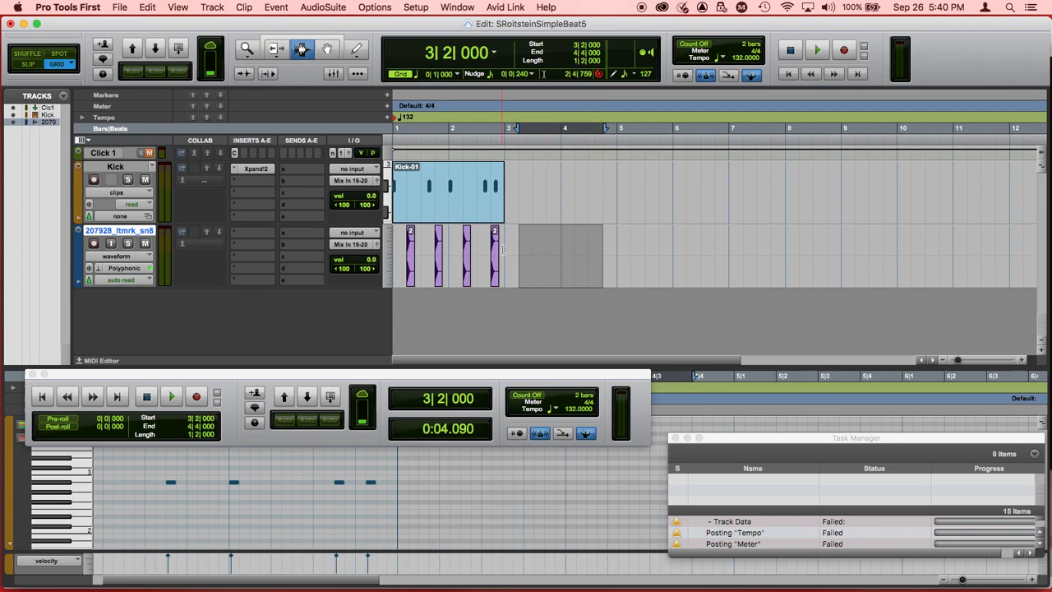
drag(502, 275, 372, 189)
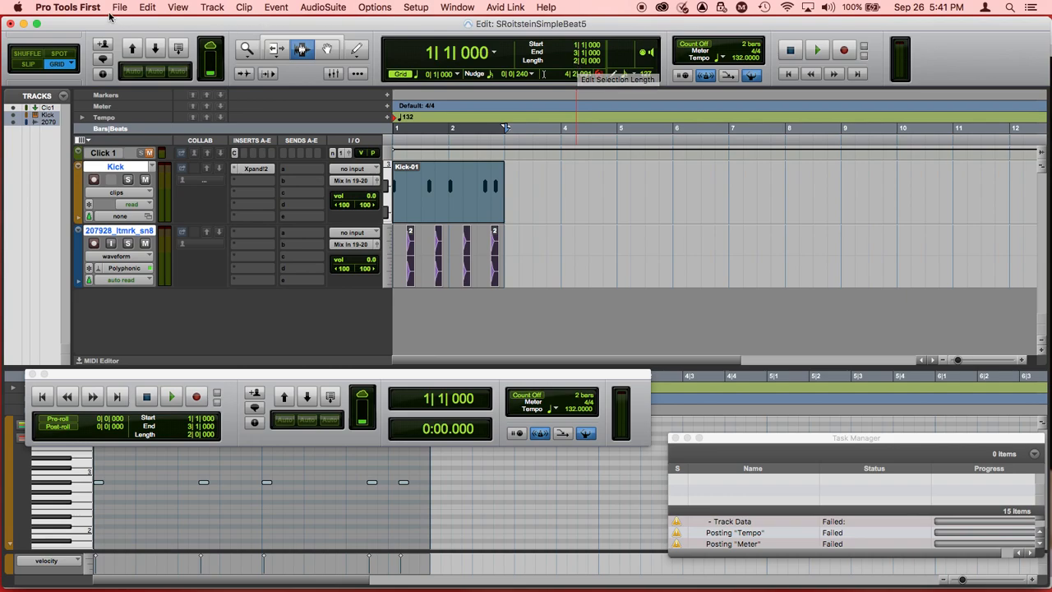
click(139, 7)
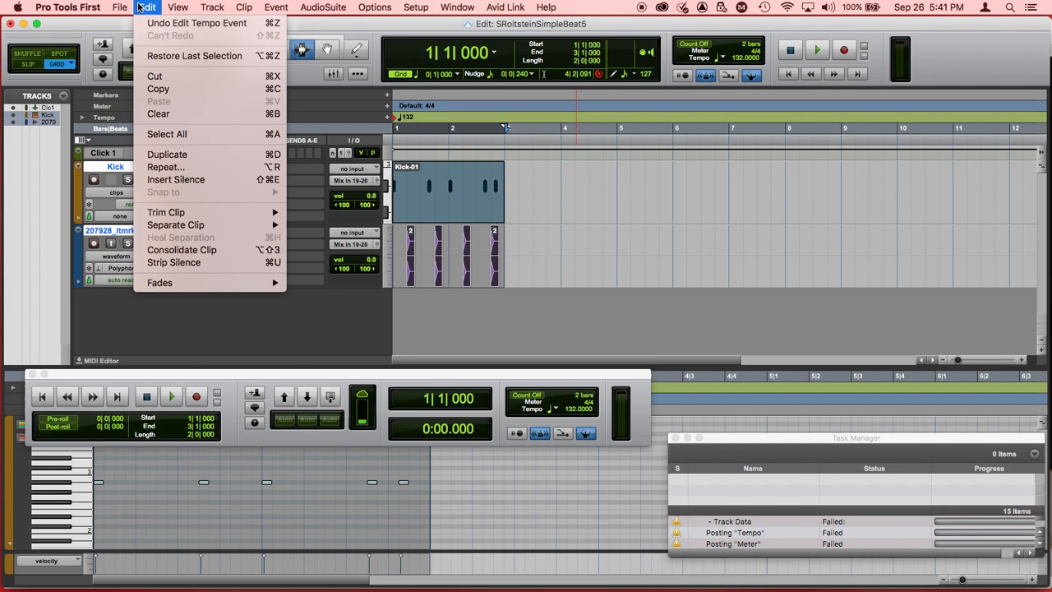
click(173, 167)
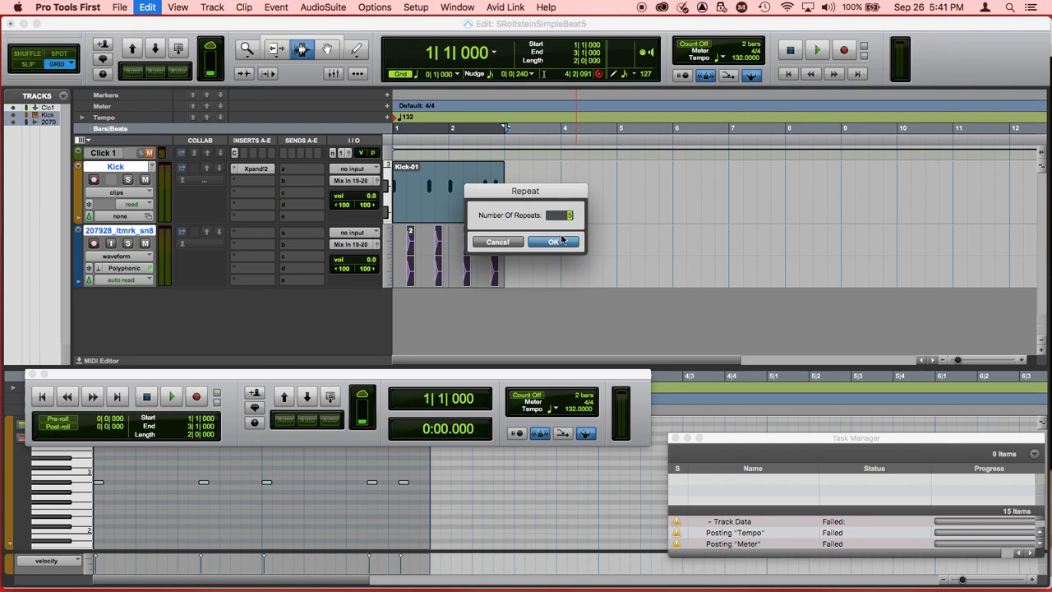
click(556, 241)
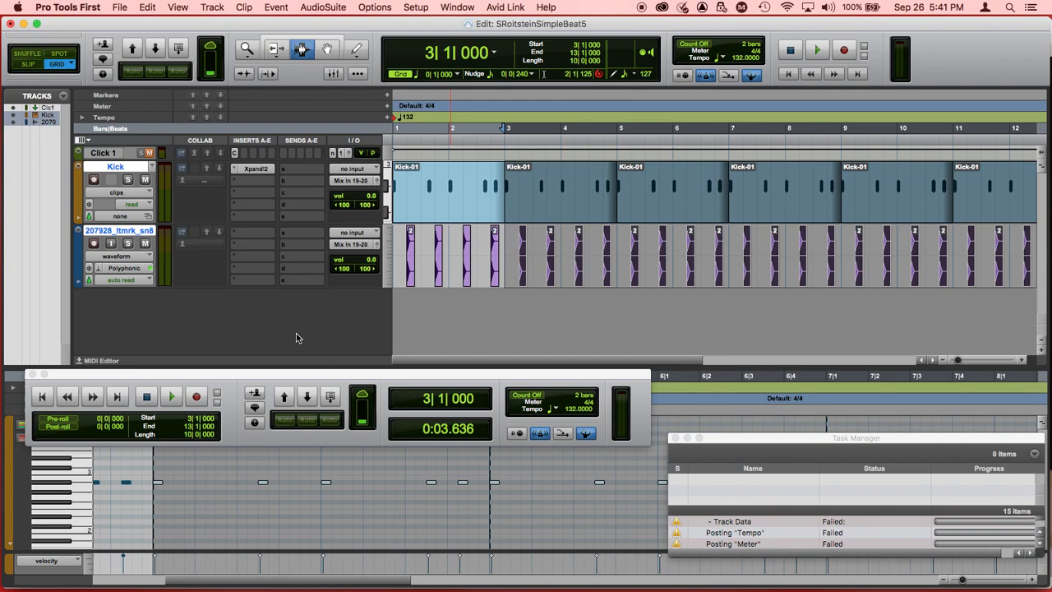
Step: Play the repeated pattern from the start of the session and save the project
click(42, 397)
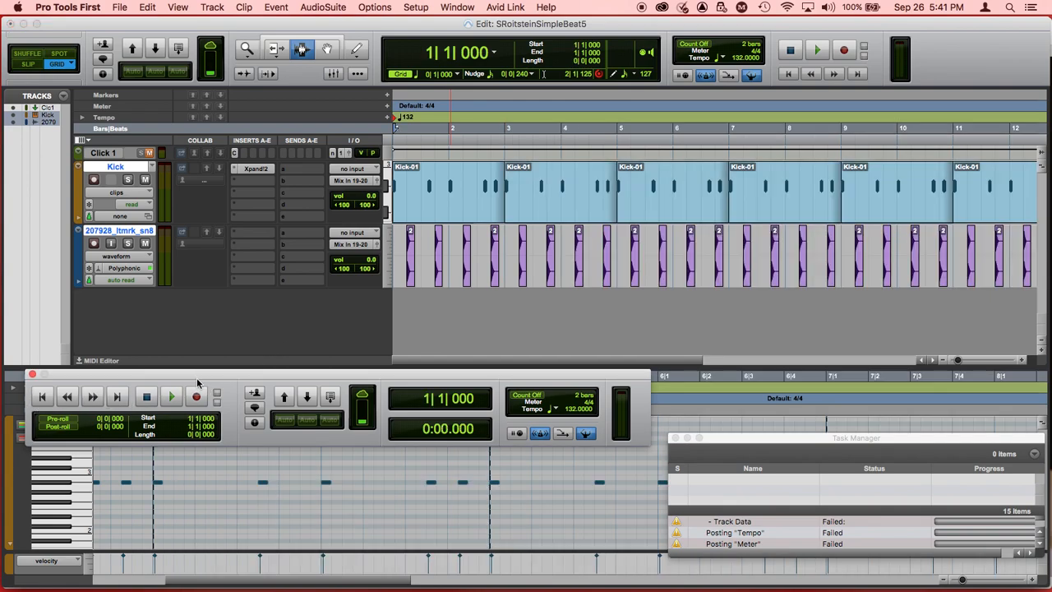
click(171, 396)
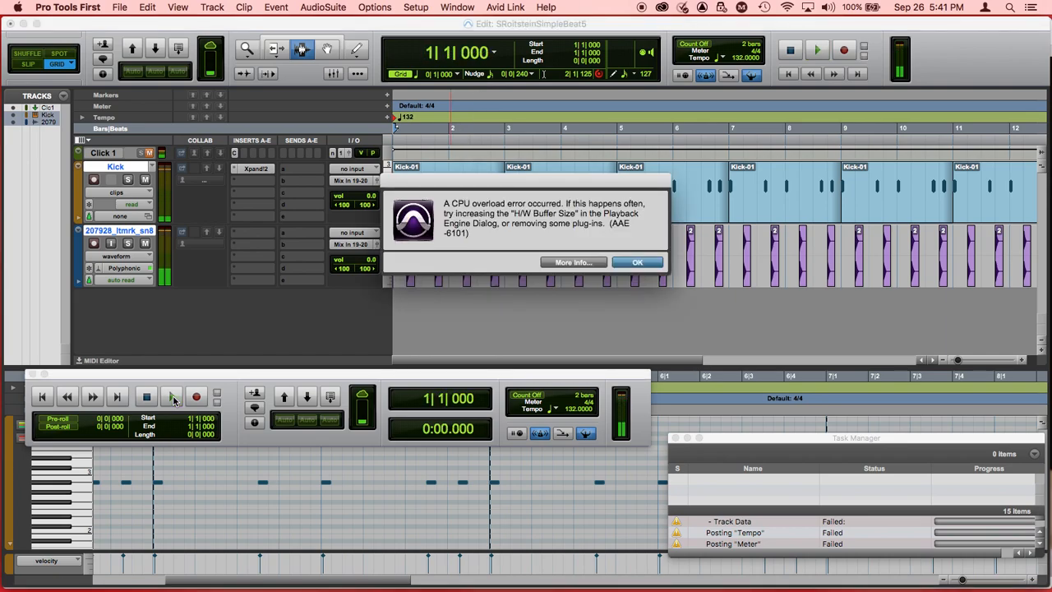
key(Return)
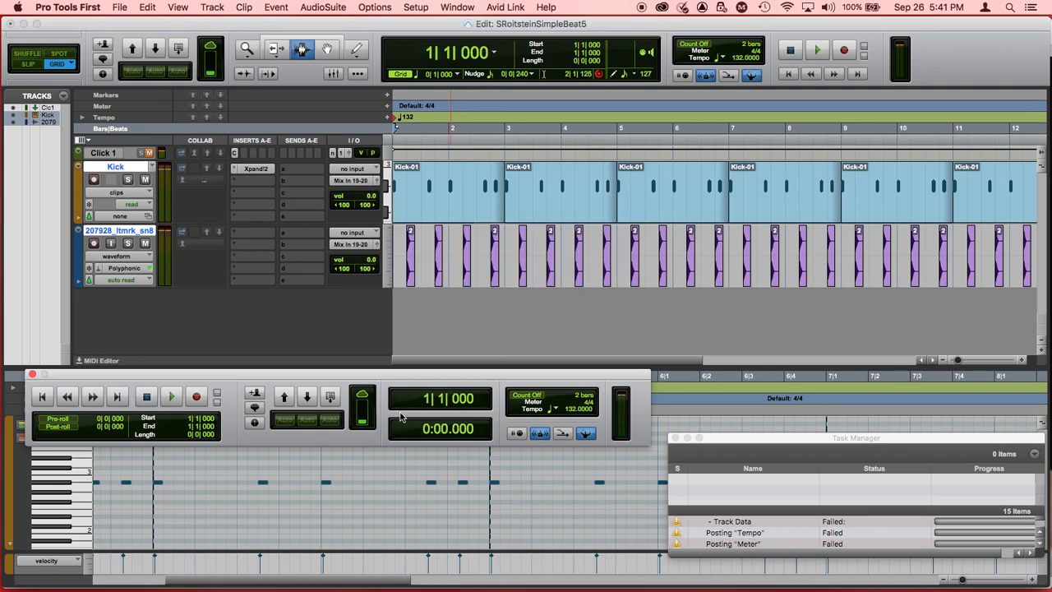
click(168, 396)
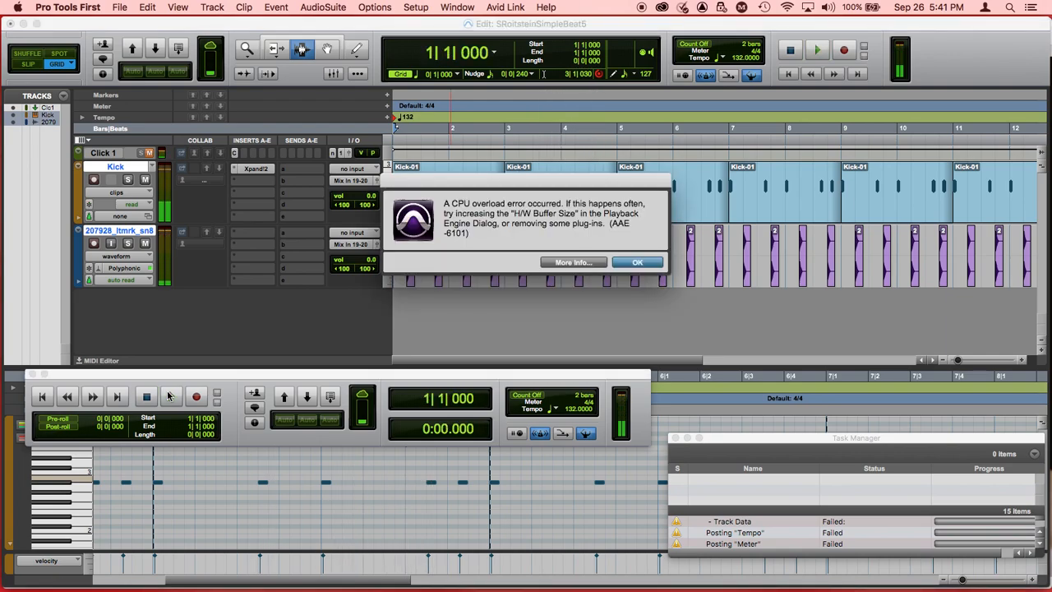
key(Return)
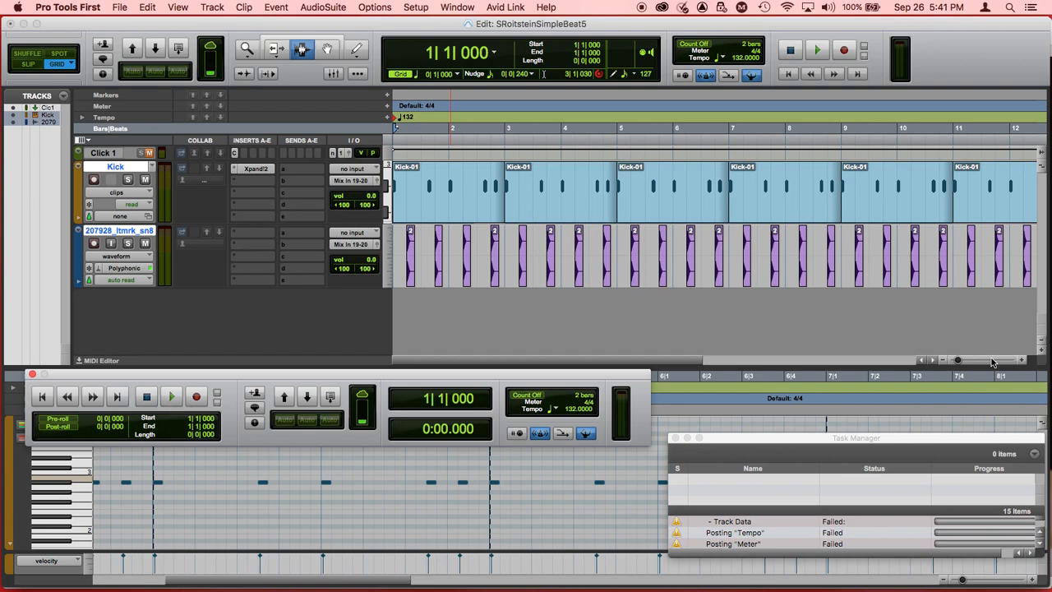
click(942, 361)
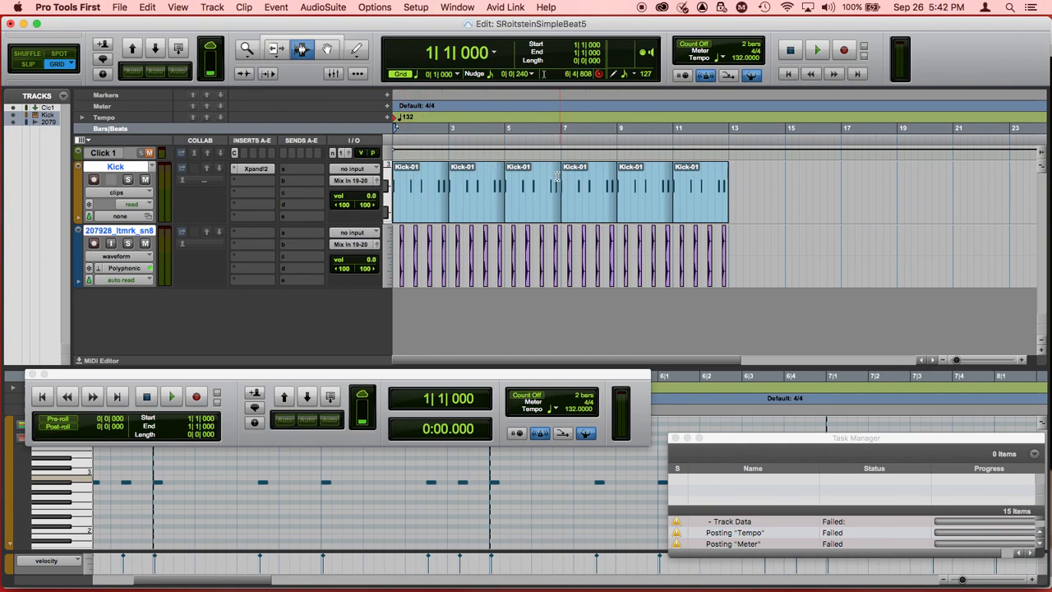
key(super+s)
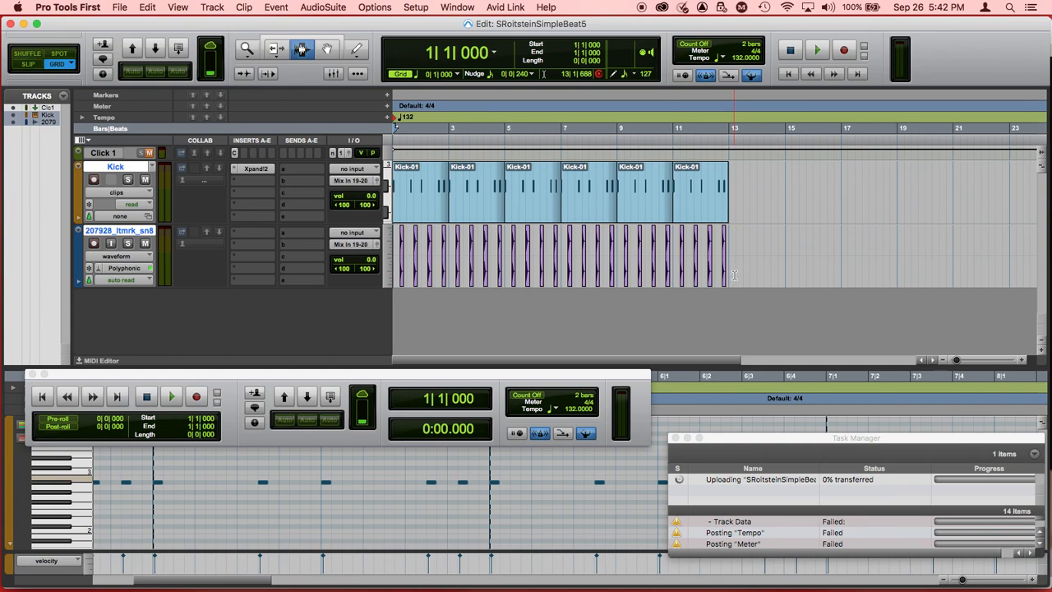
Step: Select the kick and snare tracks from bar 1 to 13|2 and open the audio mix export settings
drag(735, 276, 383, 191)
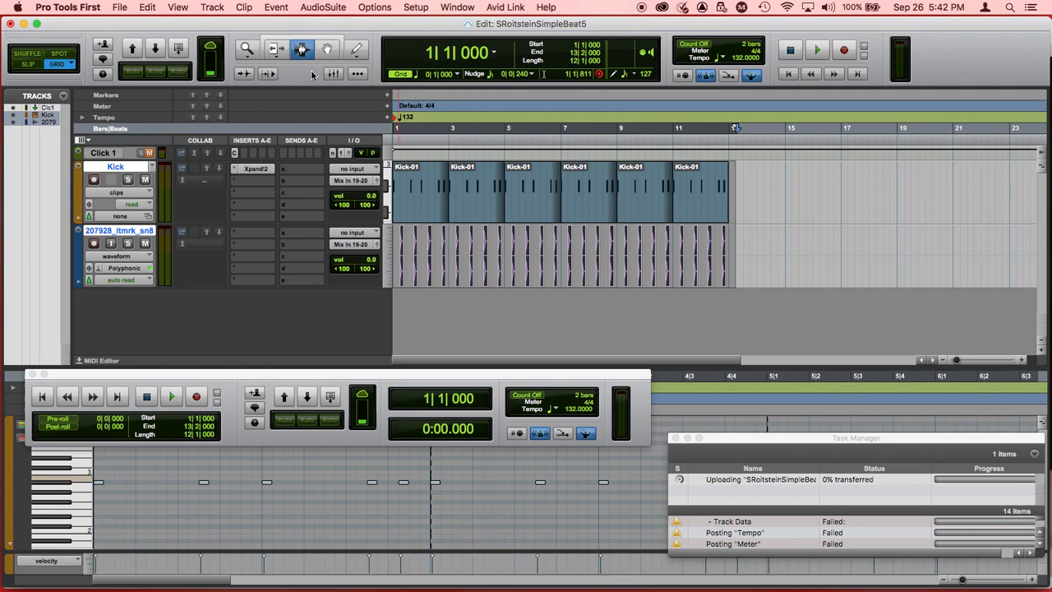
click(119, 7)
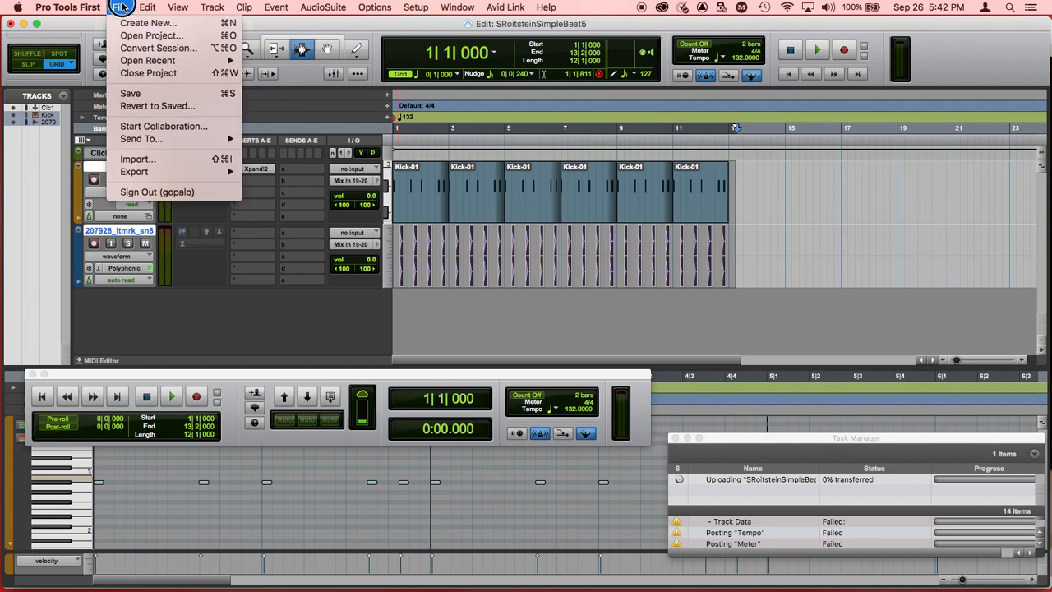
mouse_move(188, 178)
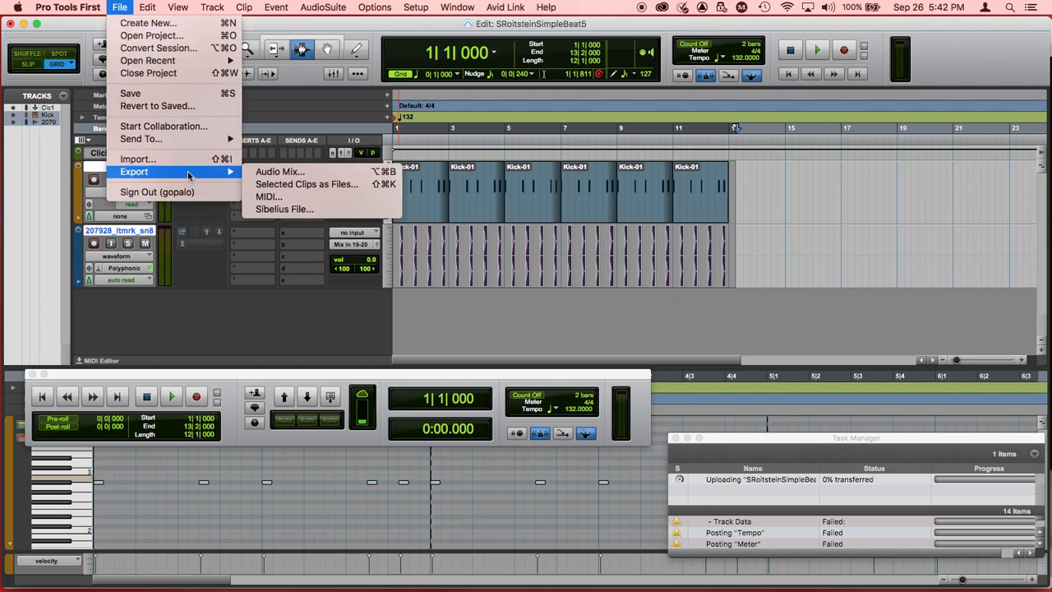
click(291, 173)
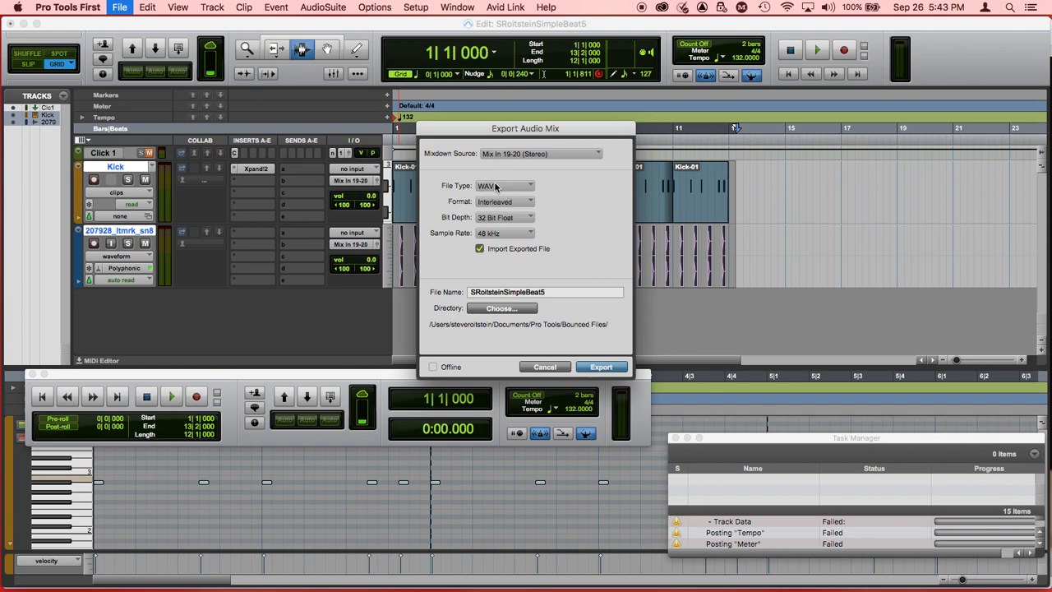
Step: Keep WAV as the file type, choose the Desktop as the destination folder and export the audio mix
click(496, 187)
click(560, 189)
click(501, 310)
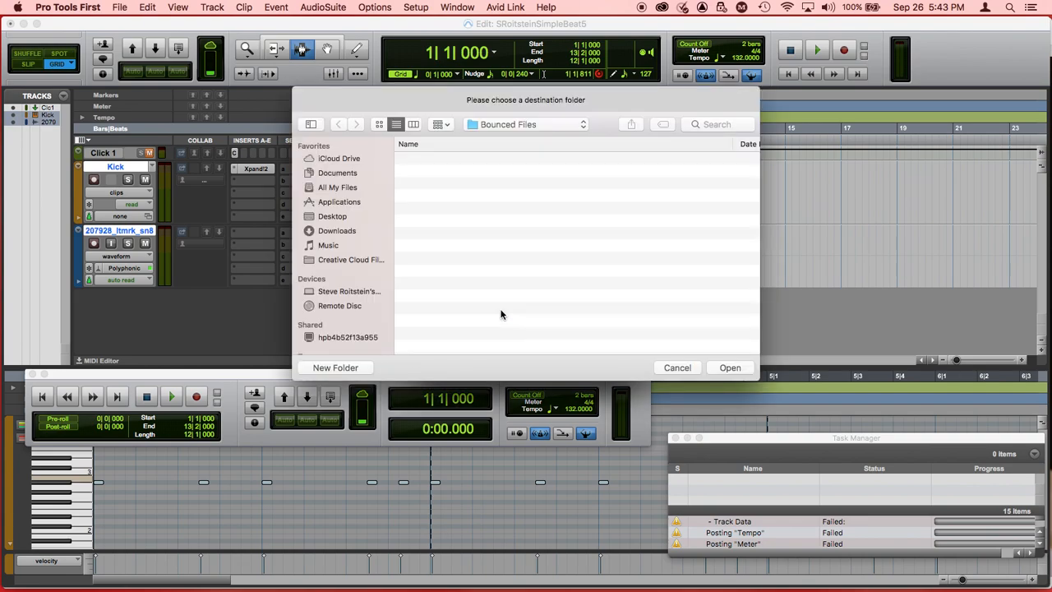
click(339, 216)
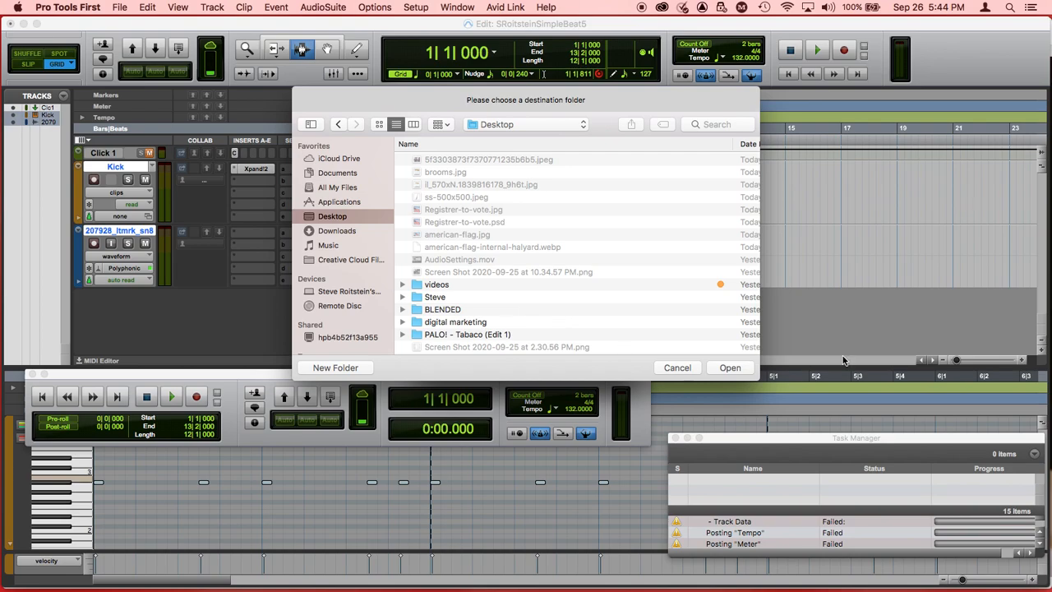
click(730, 367)
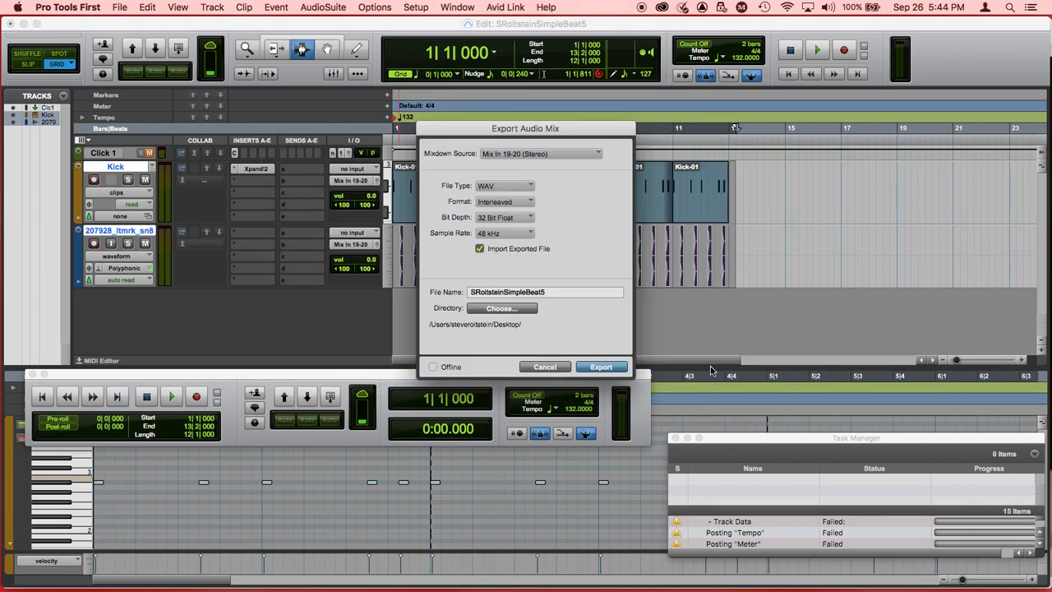
click(602, 368)
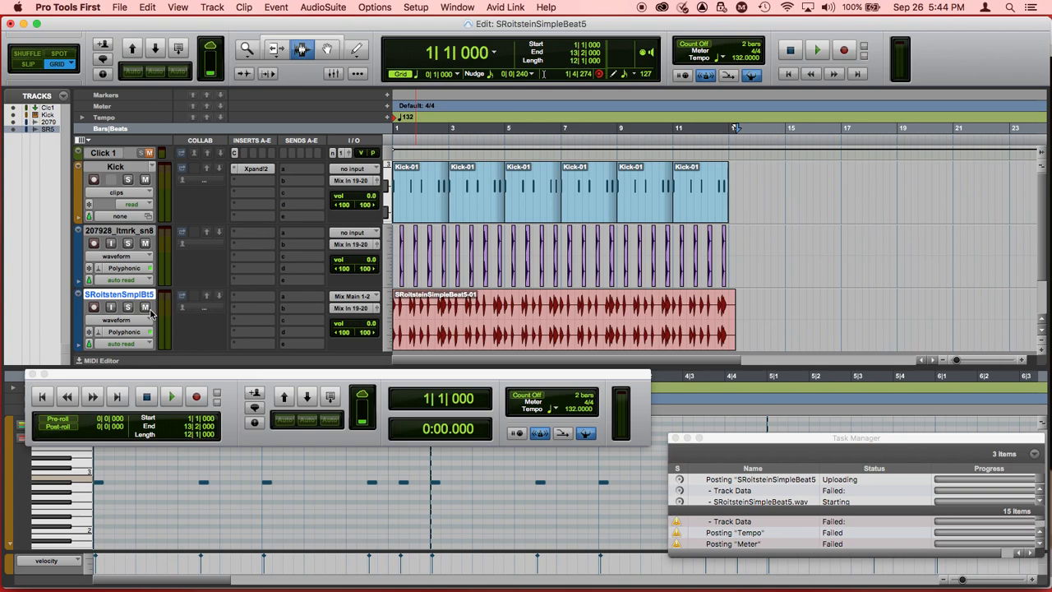
Step: Mute the snare and Kick tracks and play the imported mixdown on its own from the start
click(145, 244)
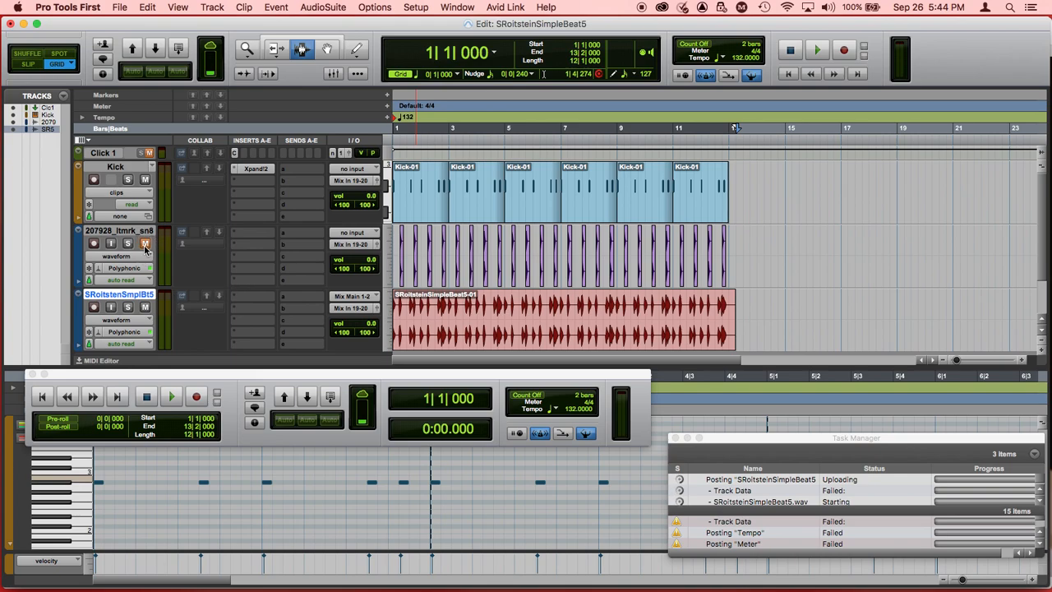
click(146, 179)
click(172, 398)
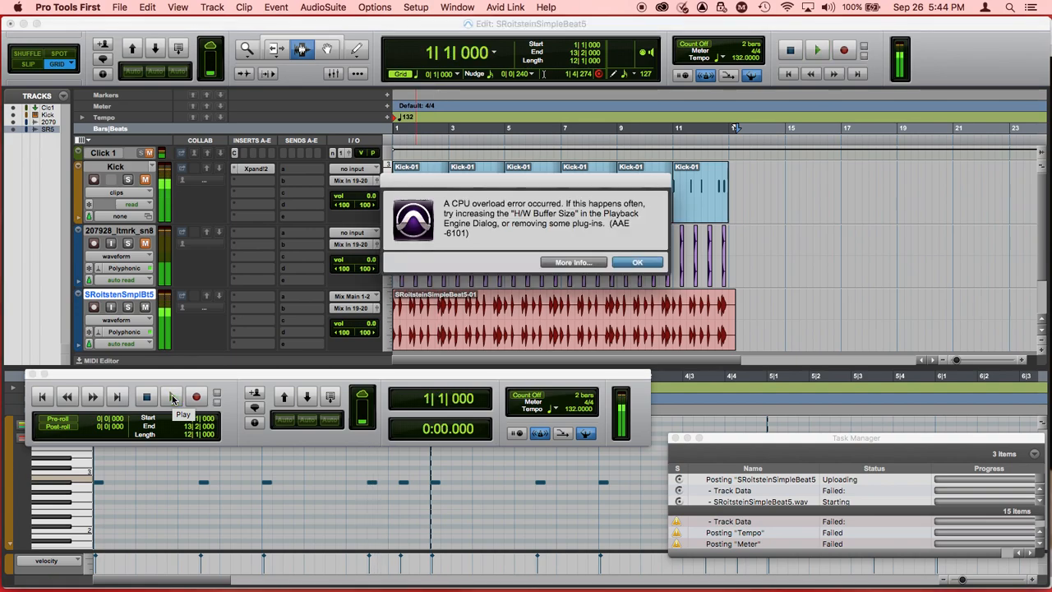
key(Return)
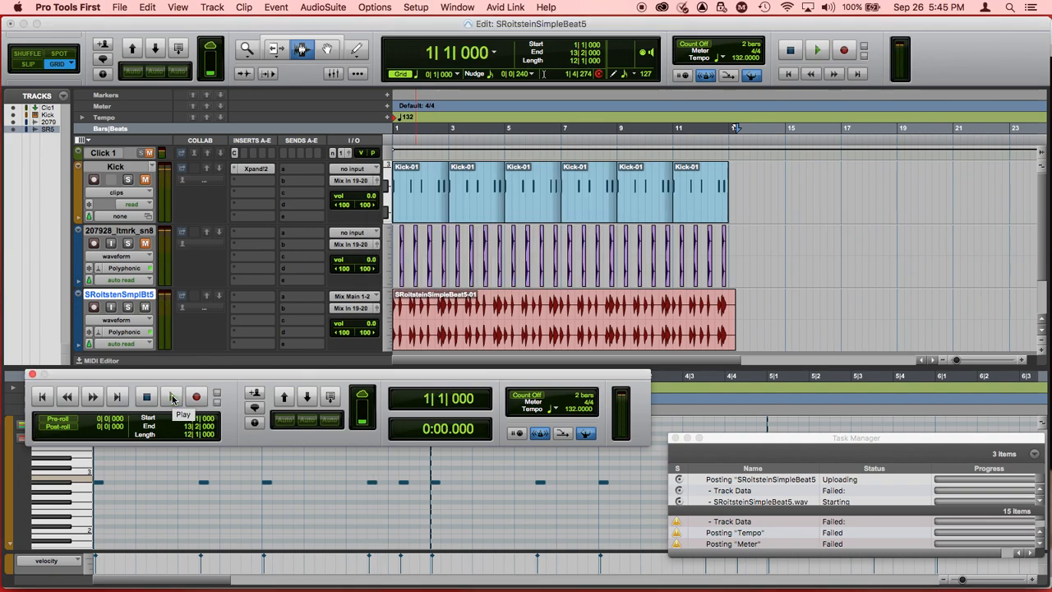